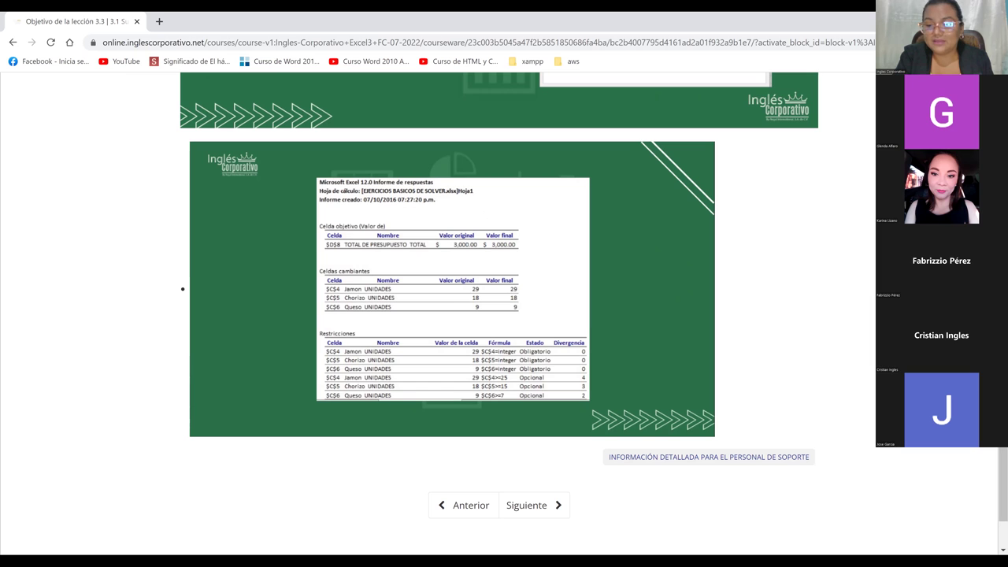
# Step: Review the course slides on saving a Solver scenario and the sample Solver answer report
pyautogui.scroll(-1, 504, 315)
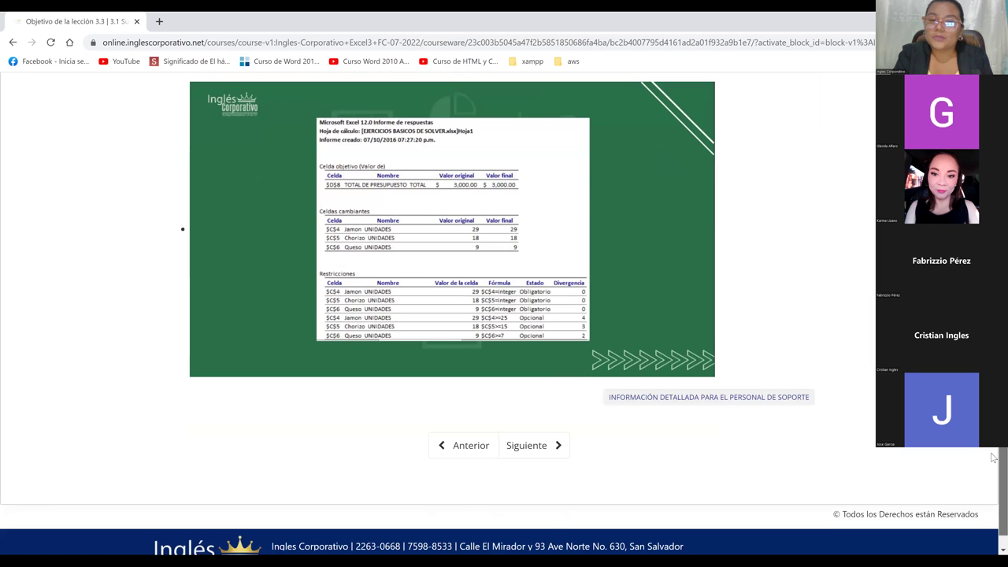
pyautogui.scroll(2, 504, 315)
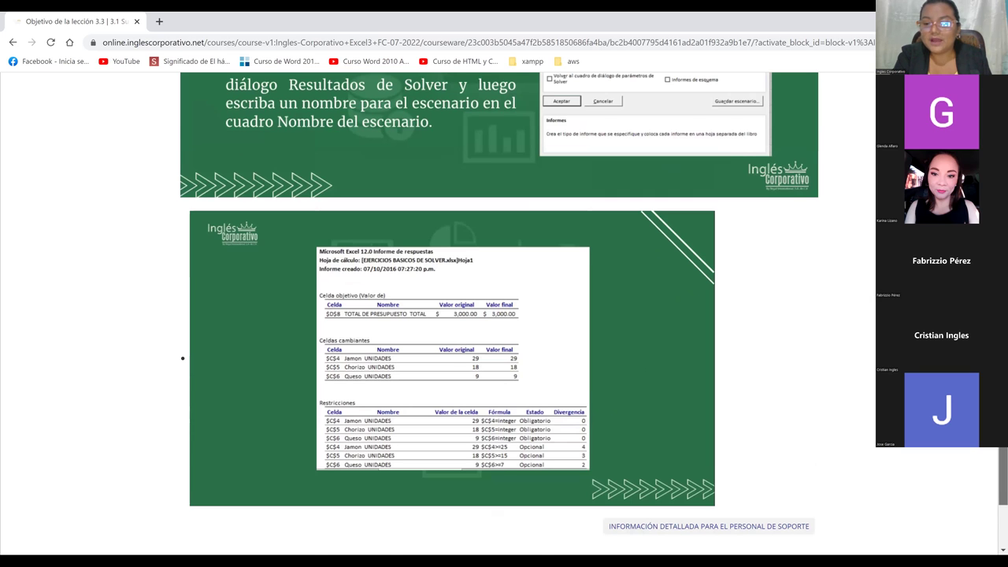
pyautogui.scroll(1, 503, 315)
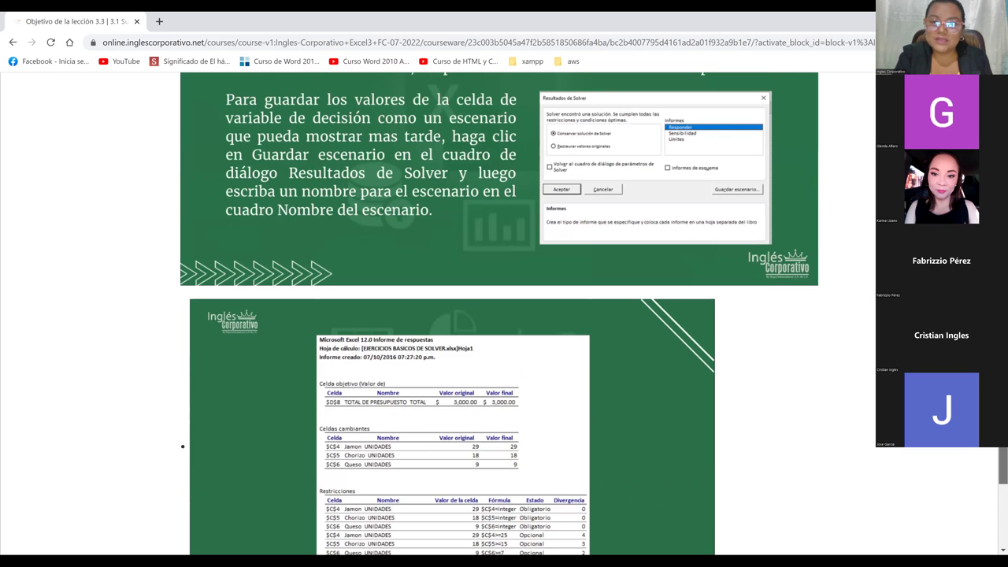
pyautogui.scroll(-1, 504, 315)
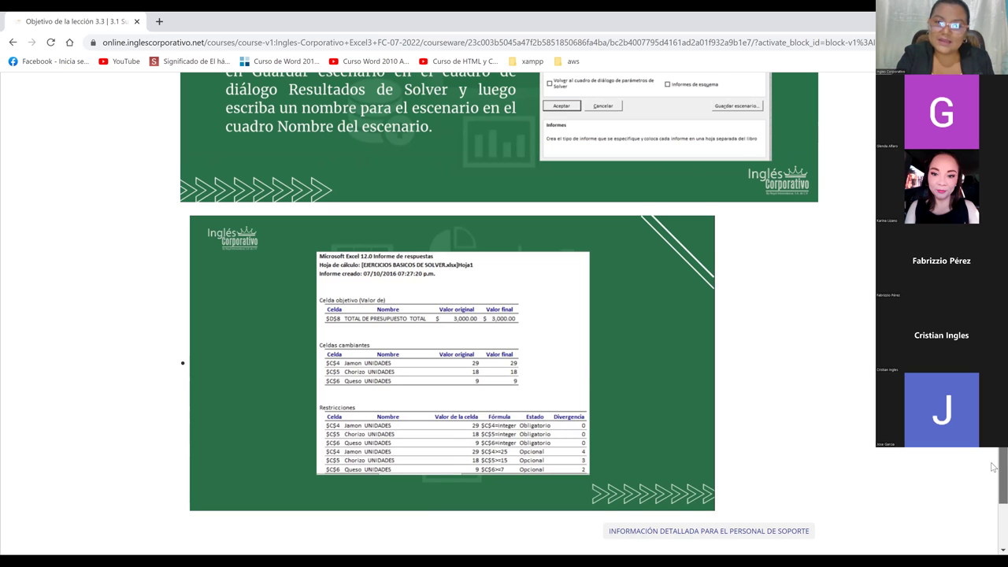
pyautogui.moveTo(993, 463); pyautogui.dragTo(993, 469)
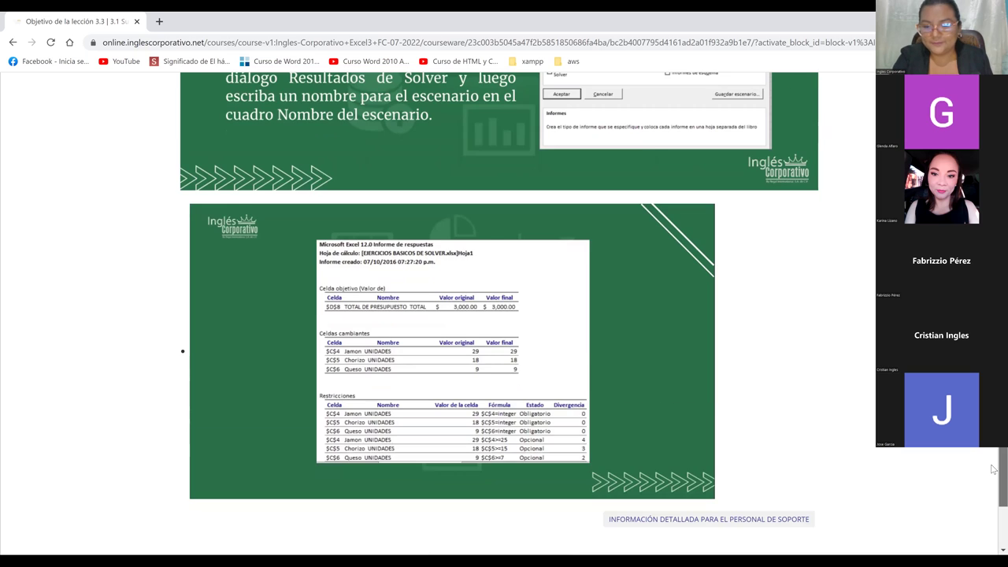
pyautogui.scroll(-1, 992, 469)
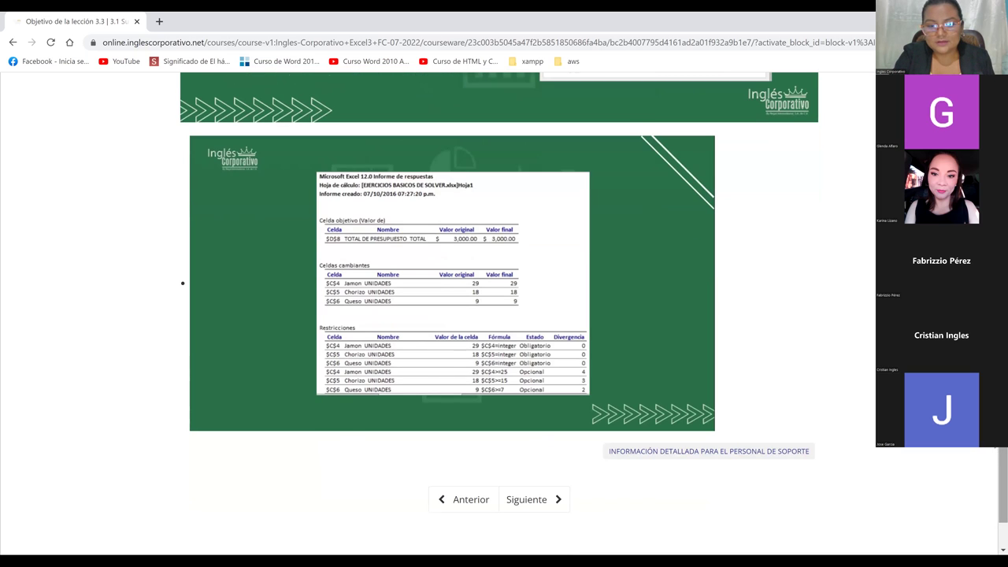
pyautogui.scroll(2, 993, 464)
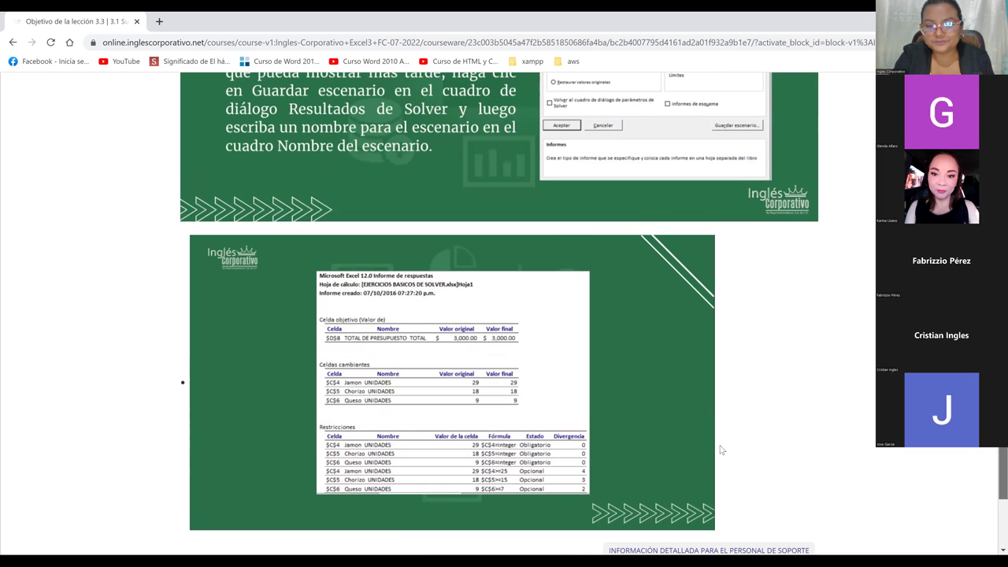
# Step: Play the lesson video "Restricciones e Informes de Solver" full screen from the beginning
pyautogui.press('F5')
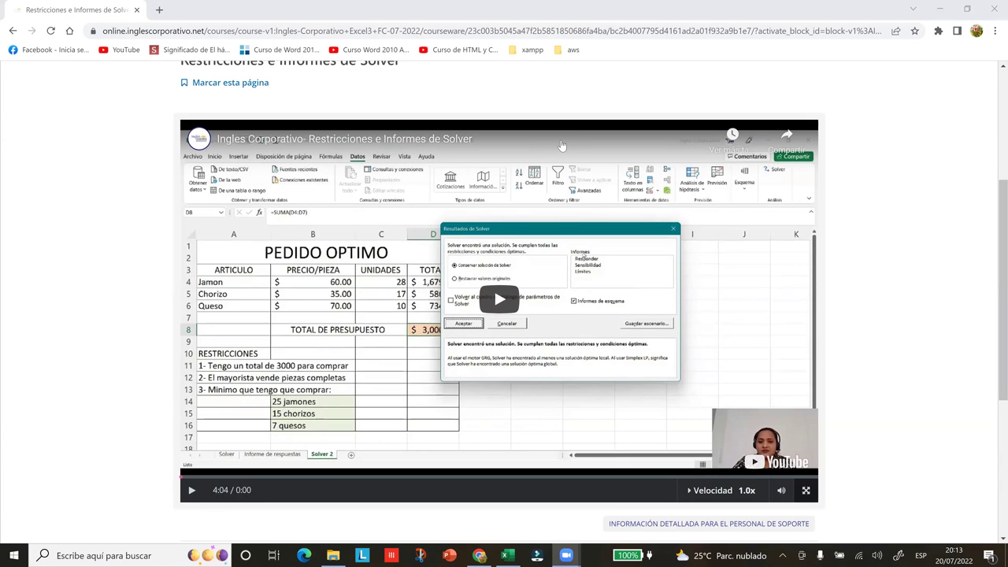
pyautogui.doubleClick(493, 287)
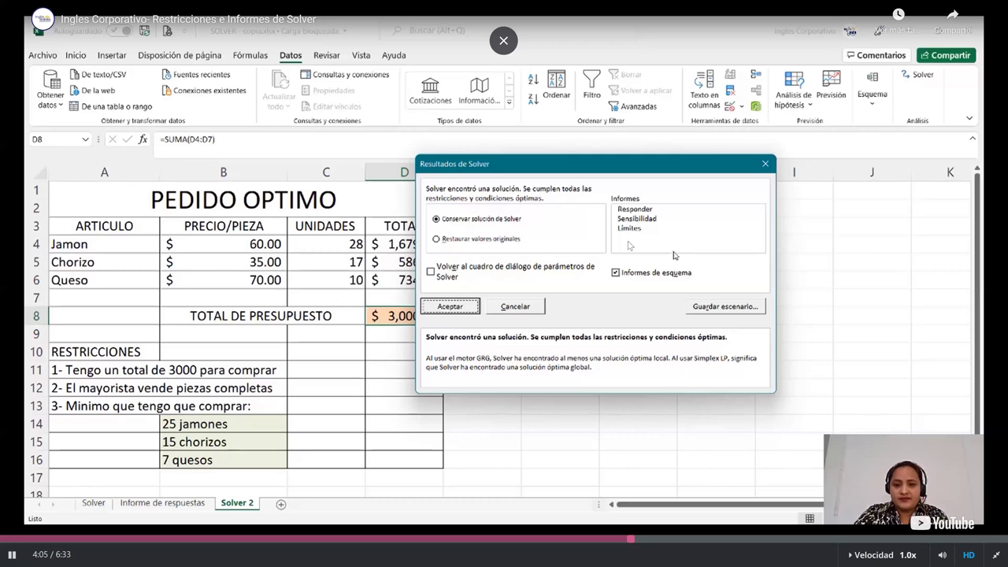
pyautogui.click(11, 555)
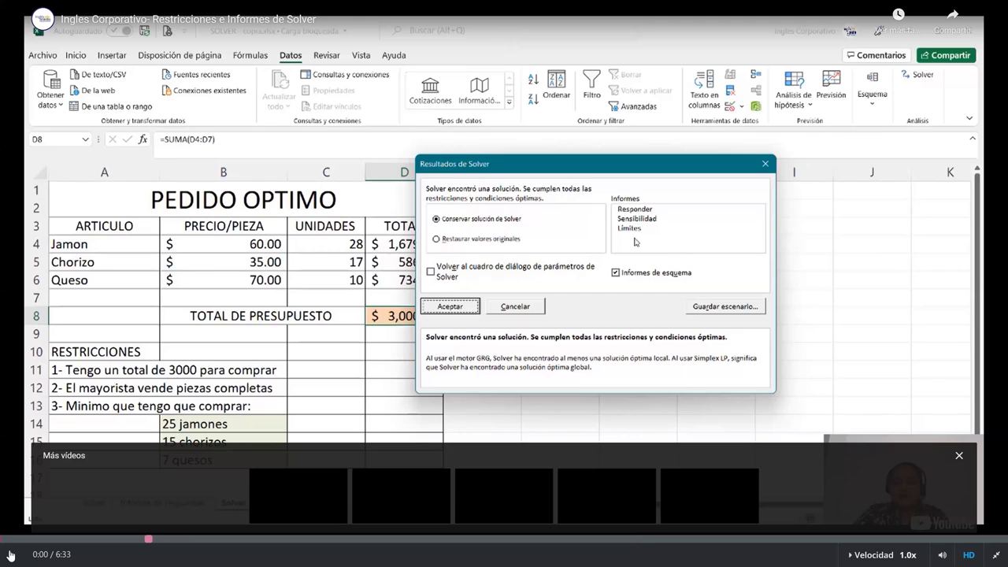
pyautogui.click(11, 556)
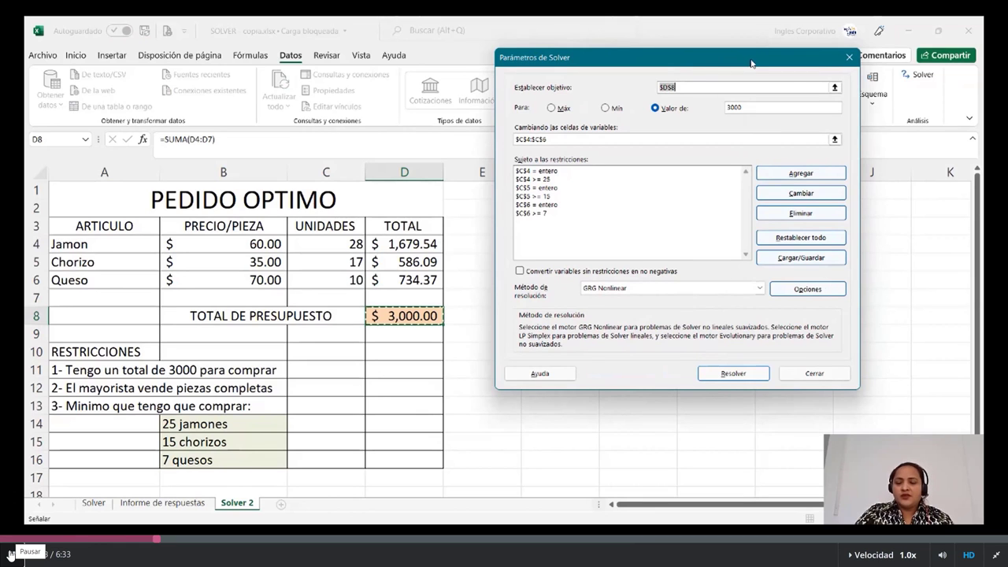
# Step: Examine the comparison operators offered for a new Solver constraint, and cancel without adding one
pyautogui.moveTo(751, 63); pyautogui.dragTo(756, 77)
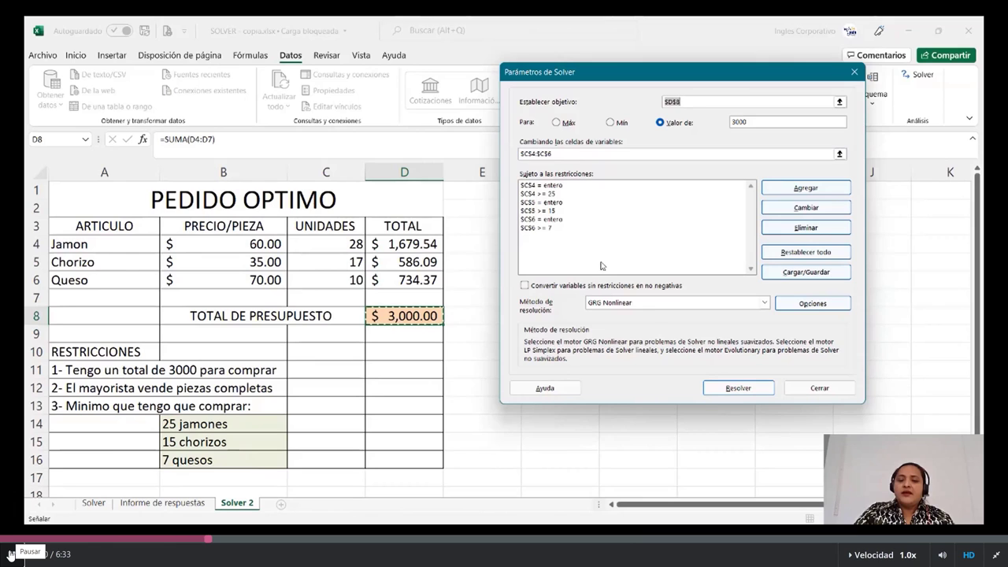
pyautogui.click(549, 186)
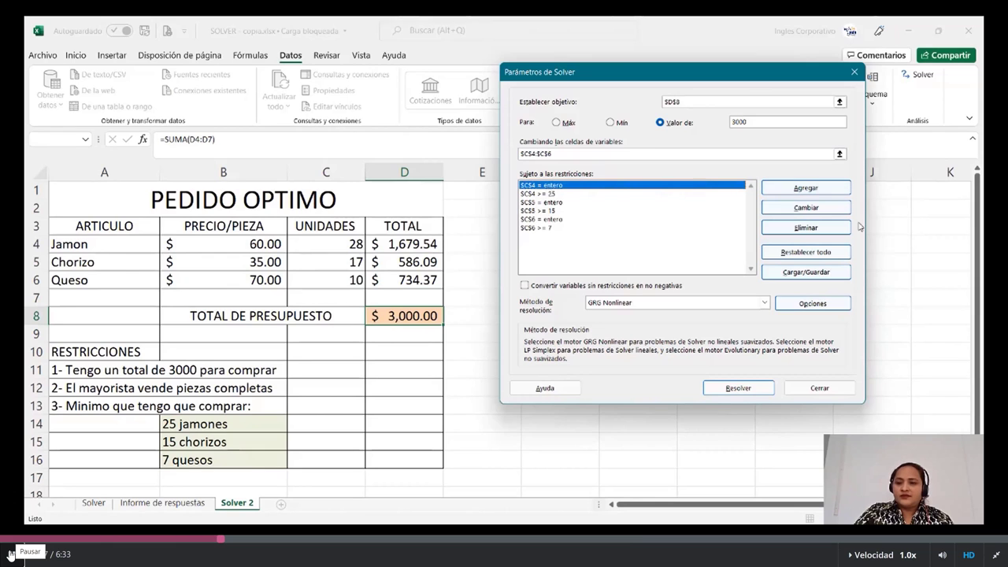
pyautogui.click(806, 188)
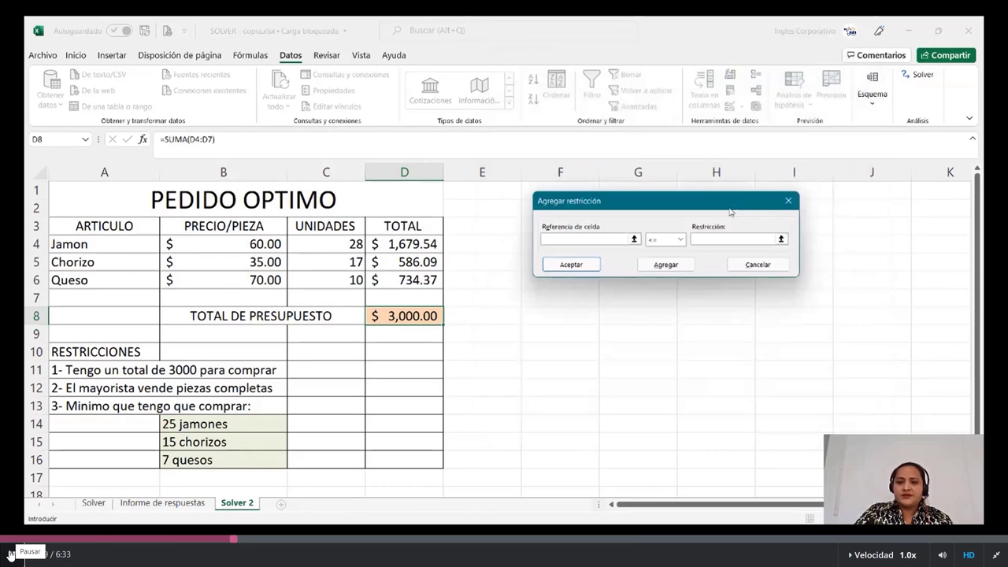
pyautogui.click(687, 222)
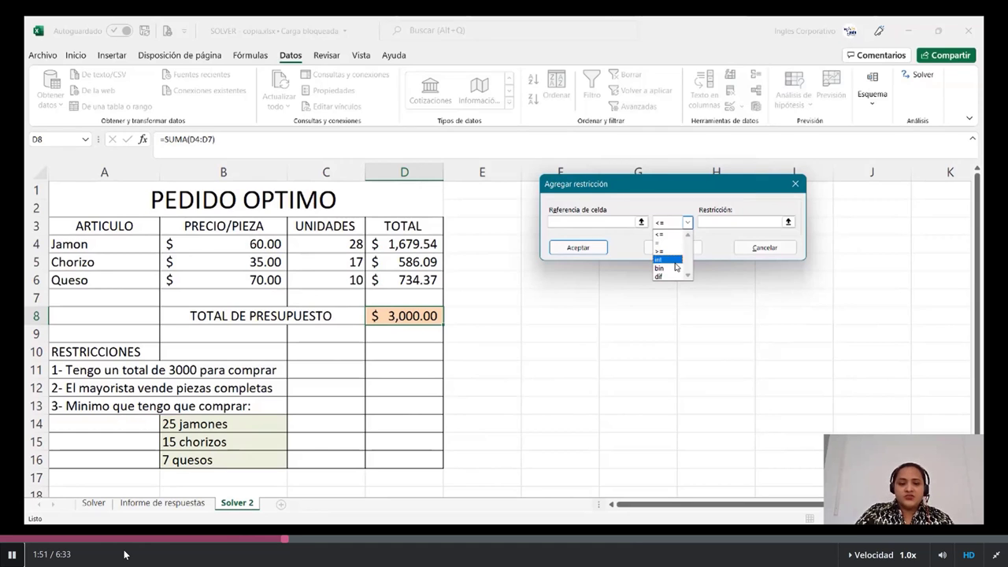
pyautogui.press('Down')
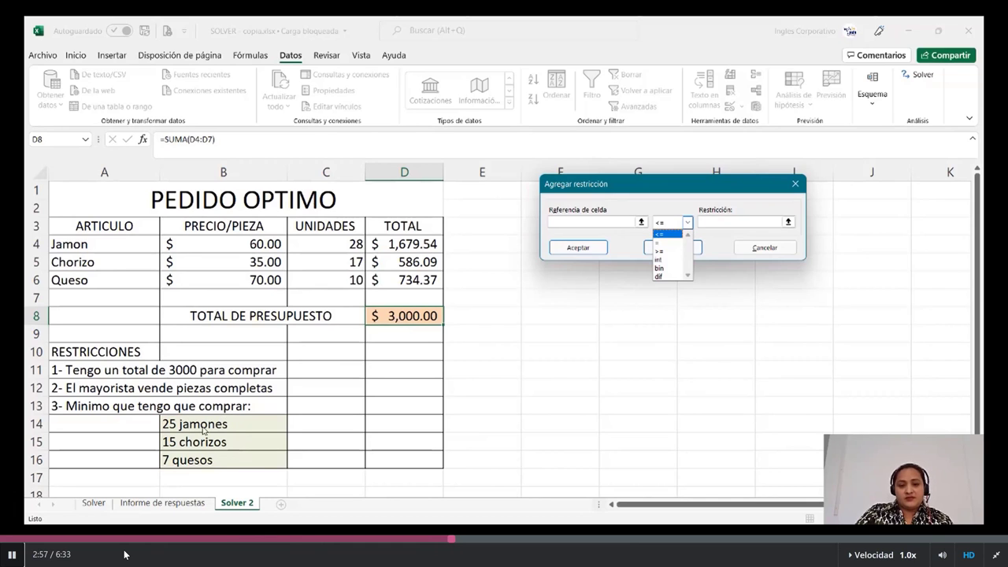
pyautogui.click(667, 234)
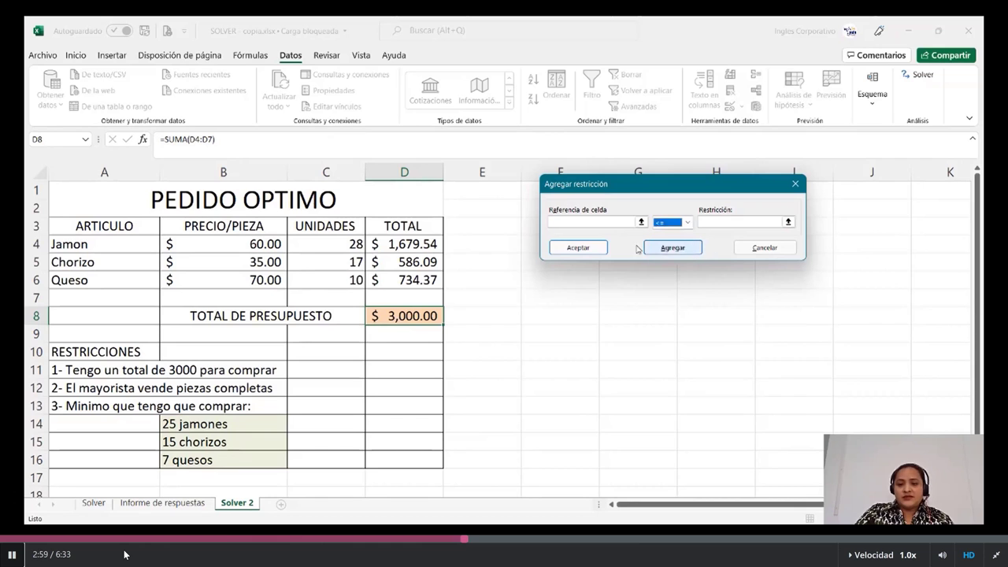
pyautogui.click(768, 249)
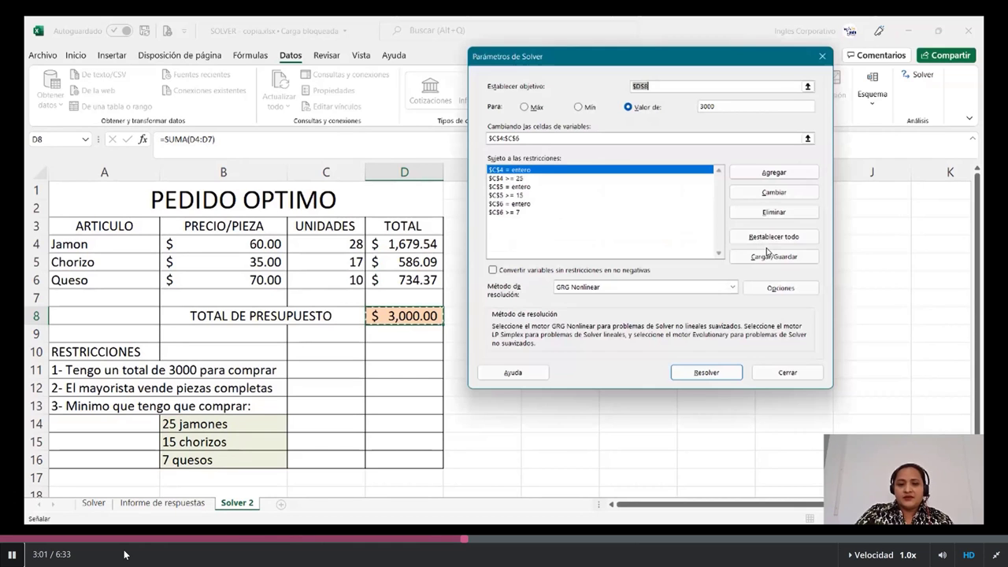
# Step: Solve the order model for a target value of 3000 in D8, keeping the solution and creating an outlined Responder report
pyautogui.moveTo(631, 55); pyautogui.dragTo(645, 68)
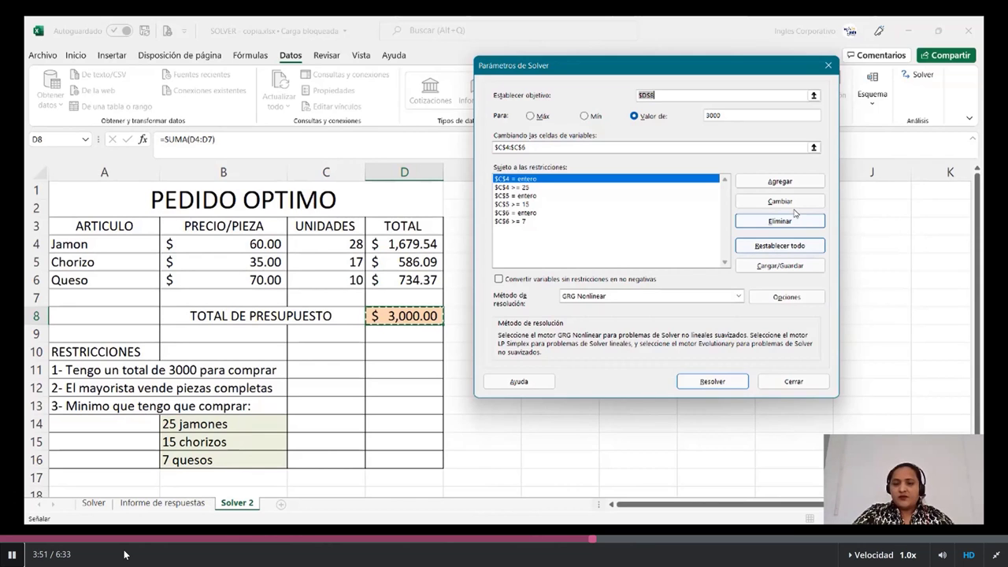
pyautogui.moveTo(690, 73); pyautogui.dragTo(677, 64)
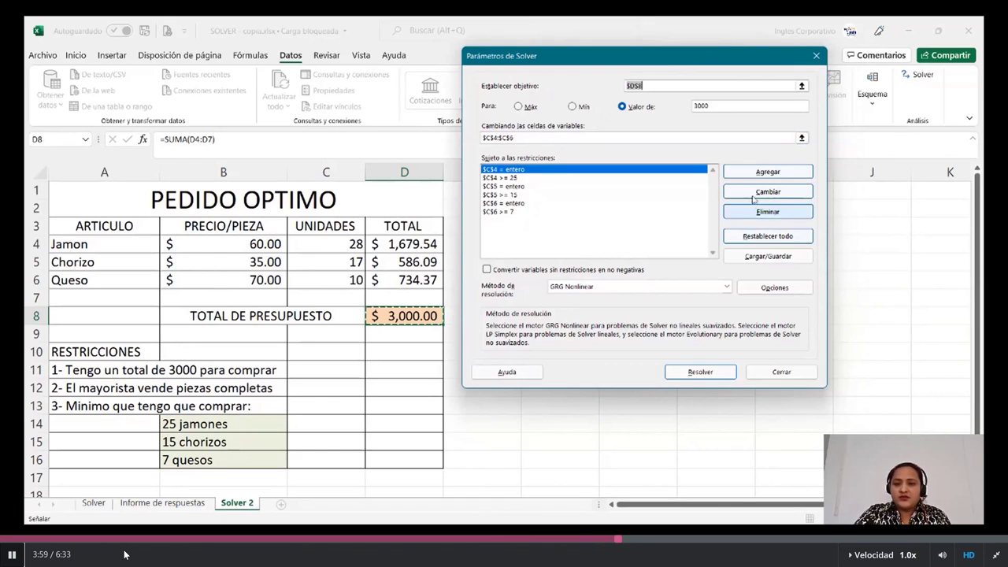
pyautogui.click(700, 371)
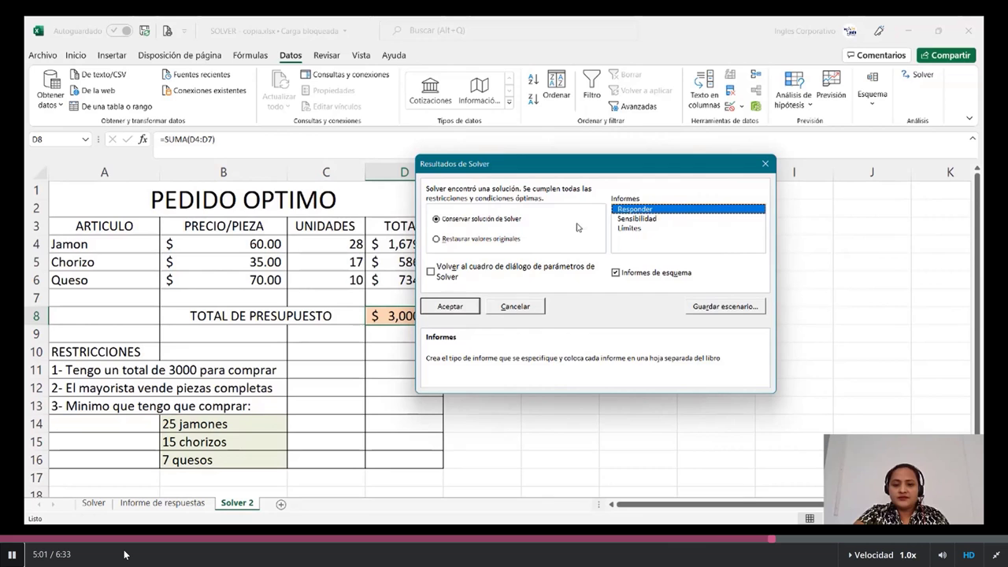
pyautogui.click(456, 306)
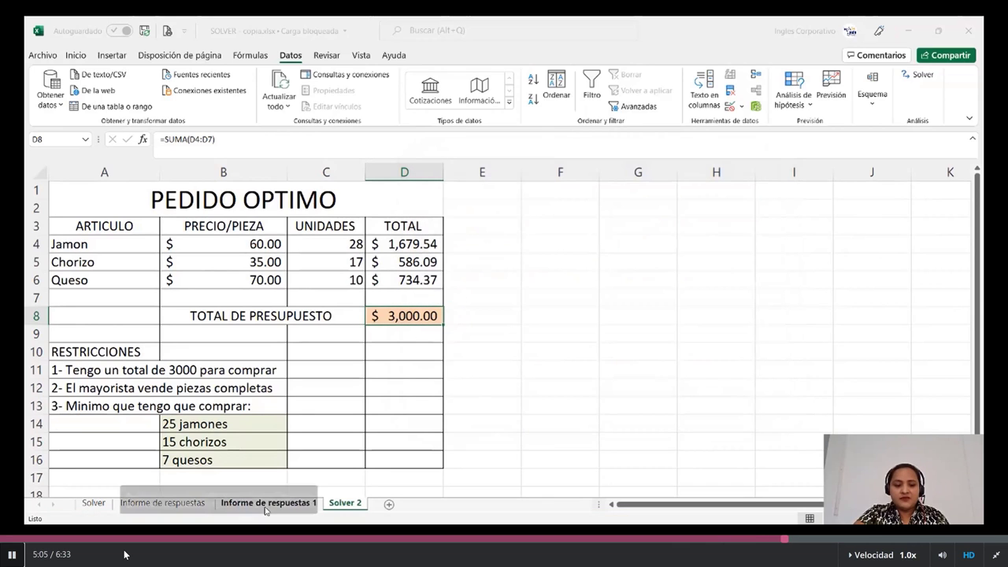
pyautogui.click(486, 426)
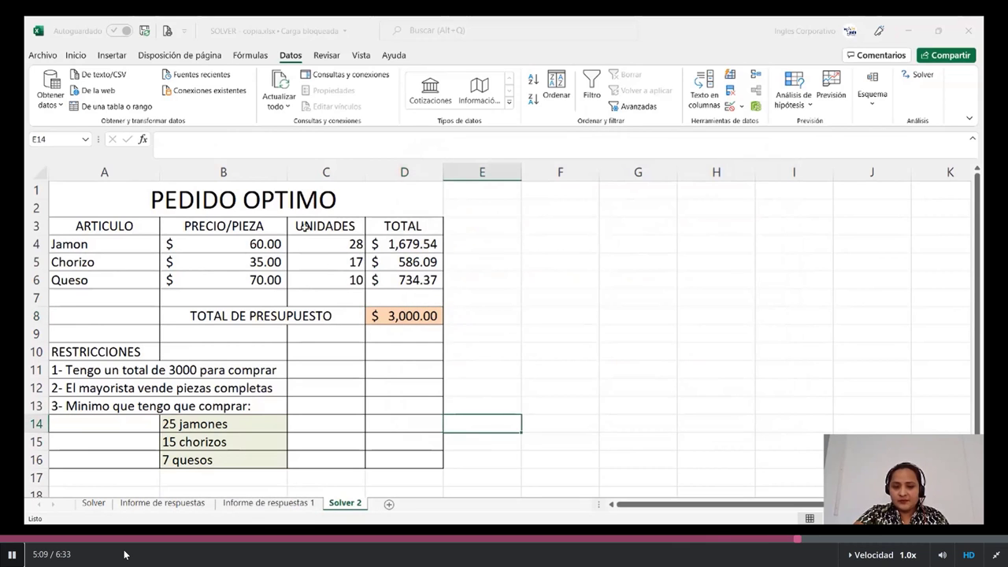
# Step: Open the Informe de respuestas 1 sheet and examine its target cell, variable cells and constraints sections
pyautogui.click(246, 505)
pyautogui.click(673, 275)
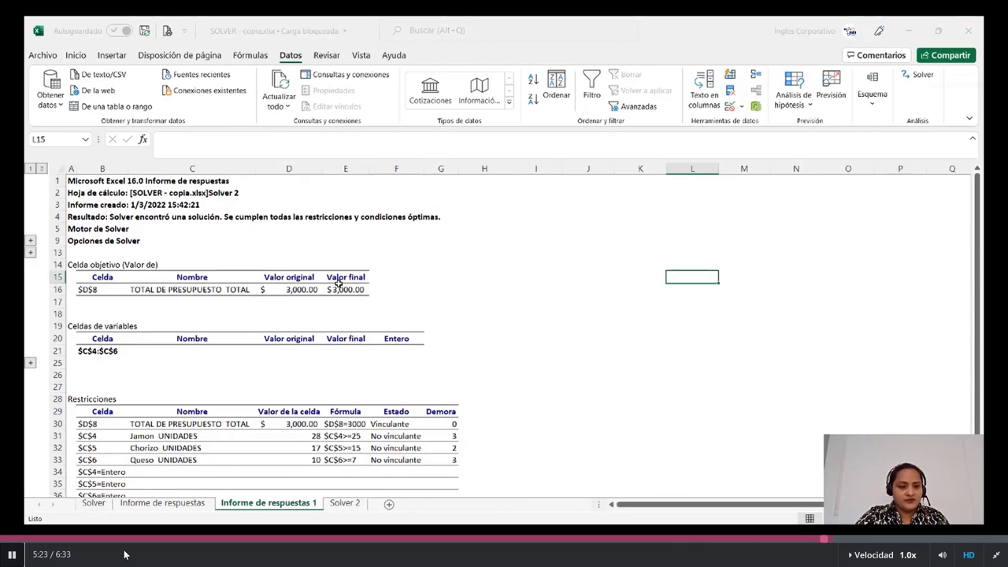
pyautogui.scroll(-1, 79, 257)
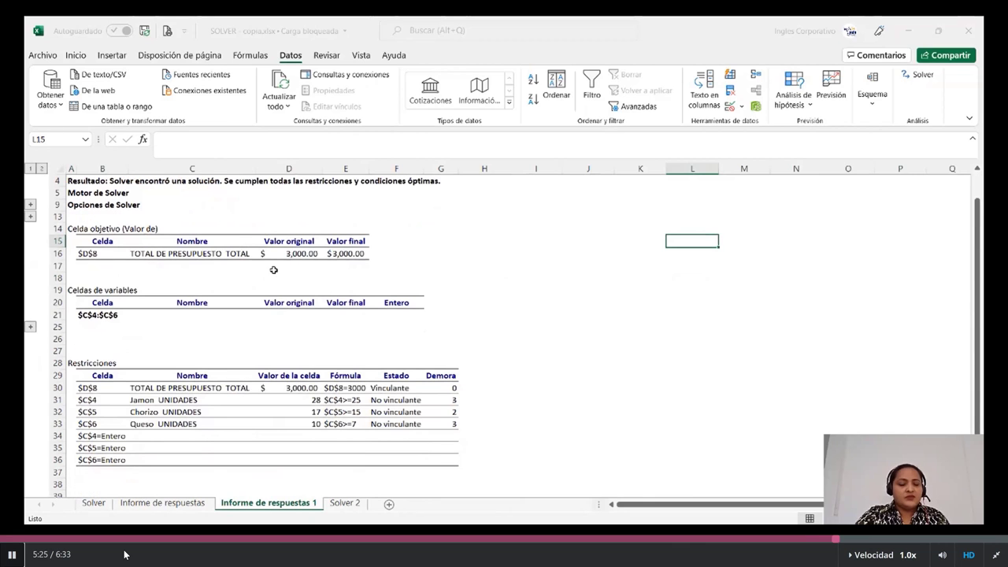
pyautogui.scroll(-1, 377, 277)
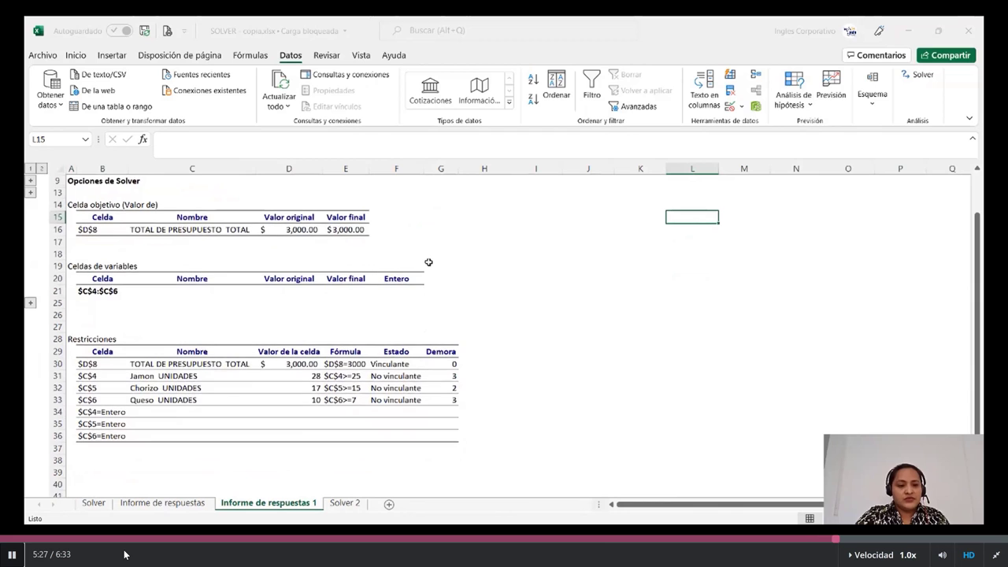
pyautogui.scroll(-1, 143, 289)
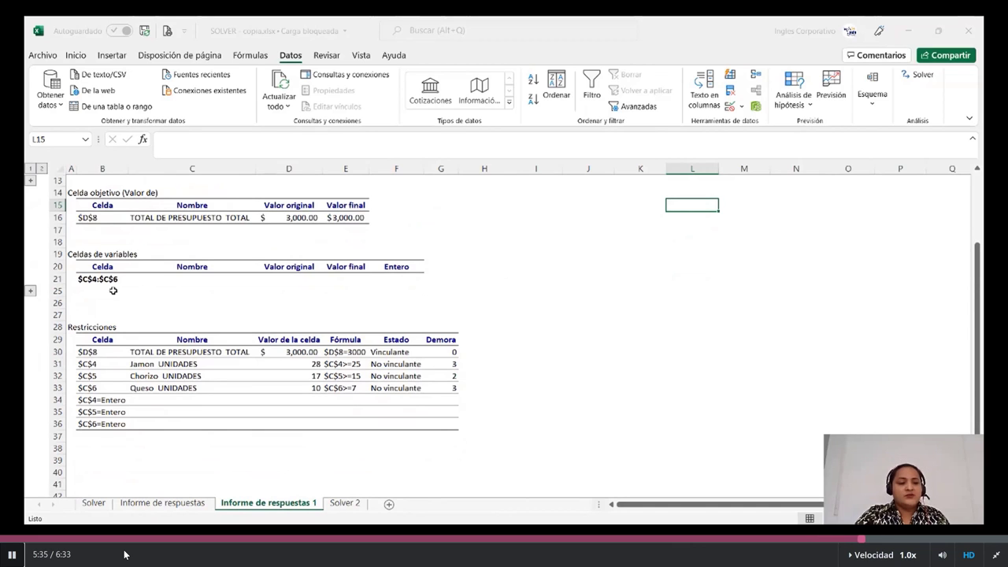
pyautogui.scroll(-1, 187, 297)
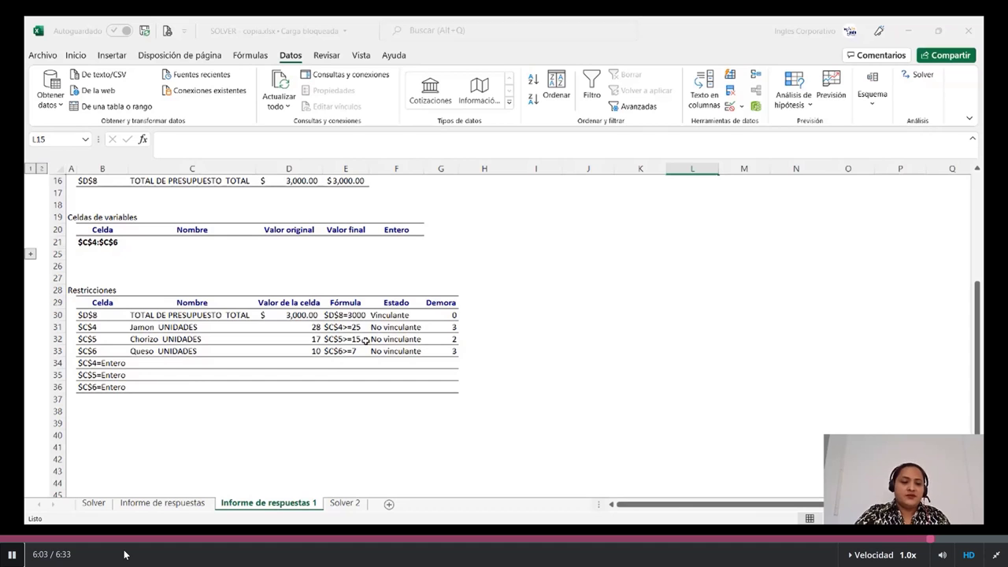
pyautogui.scroll(2, 347, 350)
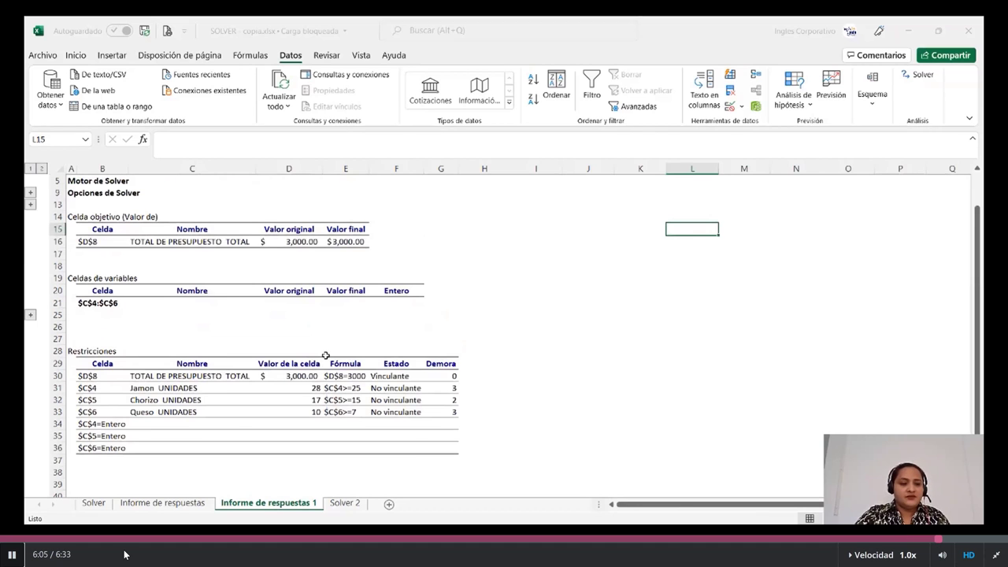
pyautogui.scroll(1, 325, 356)
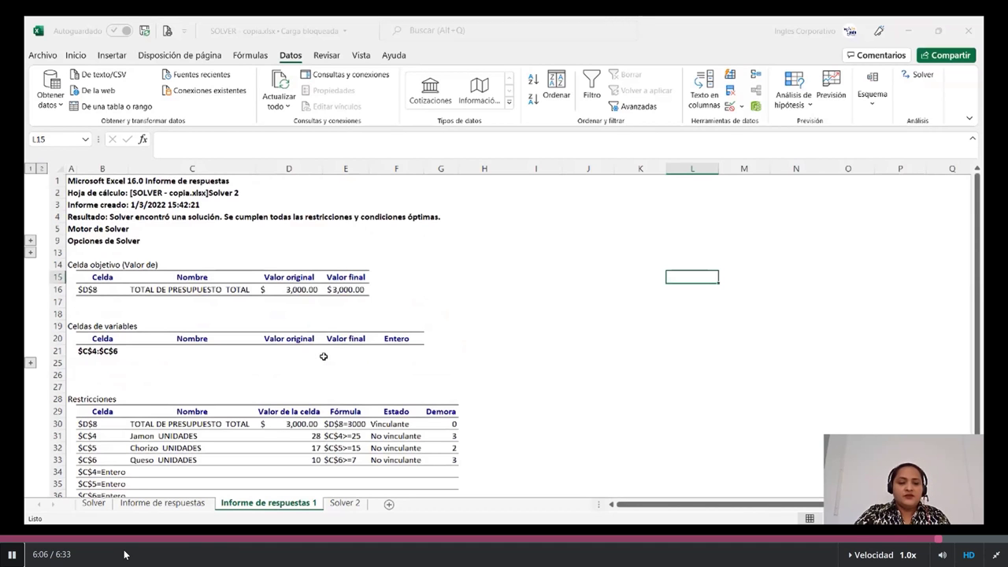
pyautogui.scroll(-2, 323, 357)
pyautogui.scroll(-2, 318, 356)
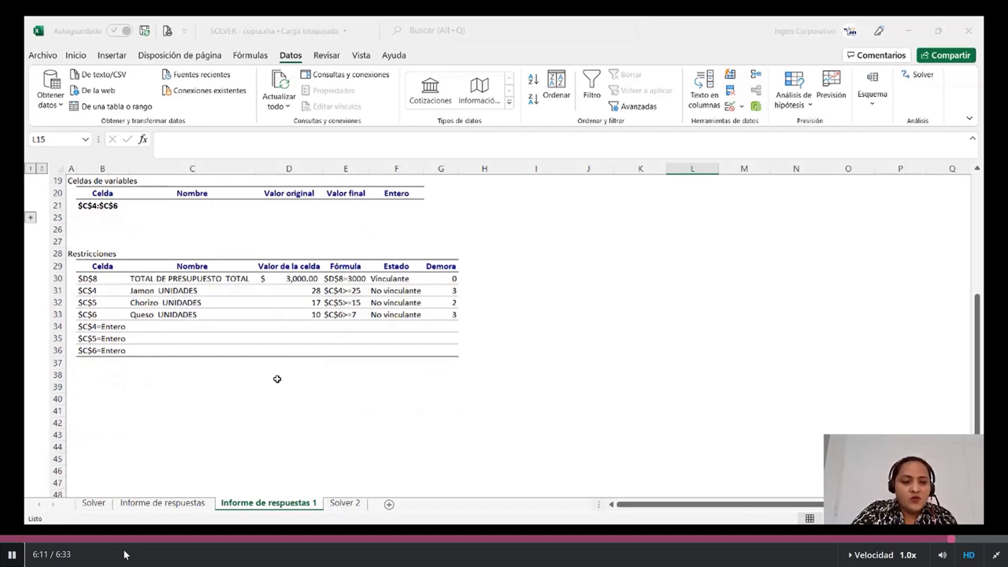
pyautogui.scroll(1, 278, 385)
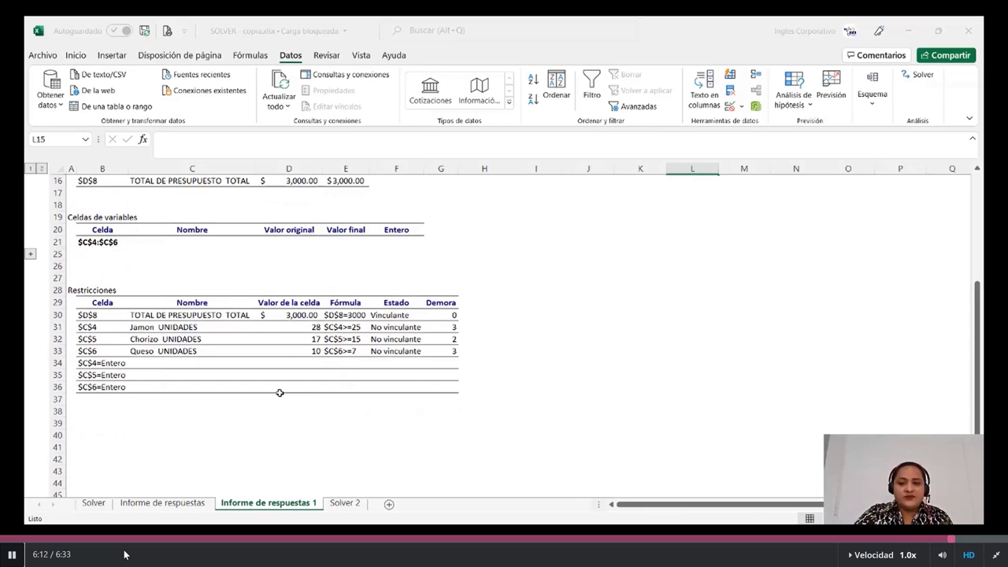
pyautogui.scroll(3, 279, 392)
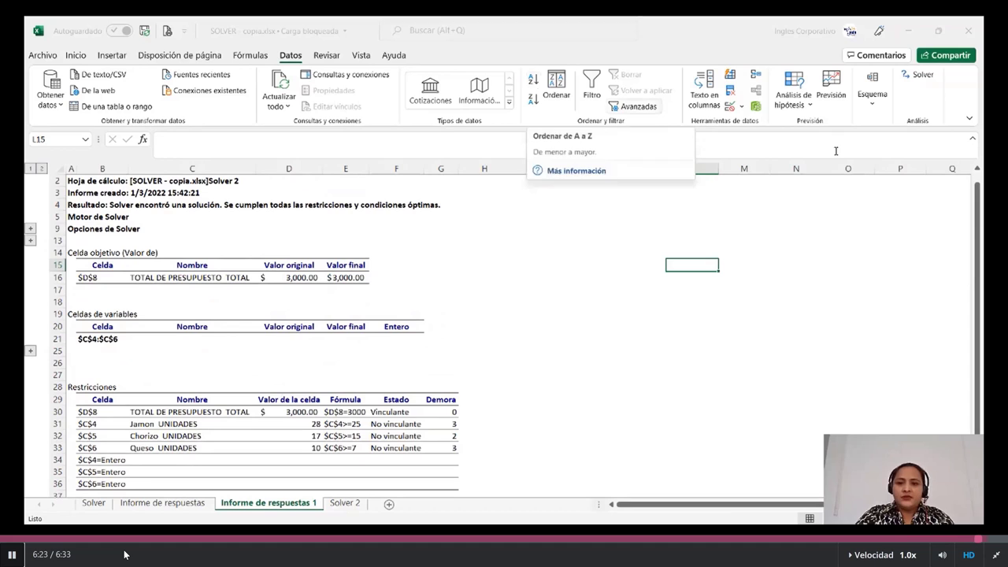
# Step: Turn on AutoSave for the SOLVER - copia.xlsx workbook
pyautogui.click(112, 32)
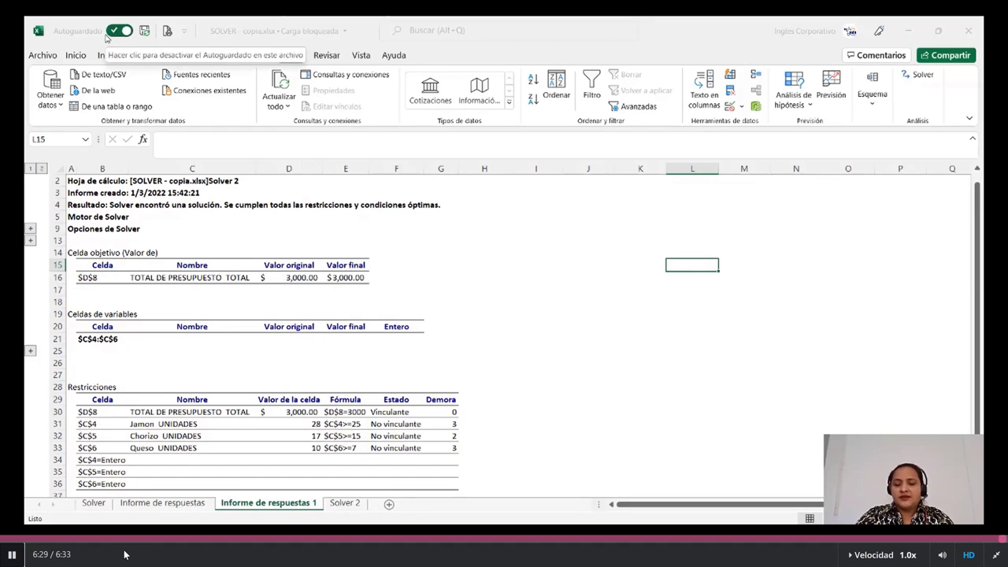
pyautogui.click(112, 32)
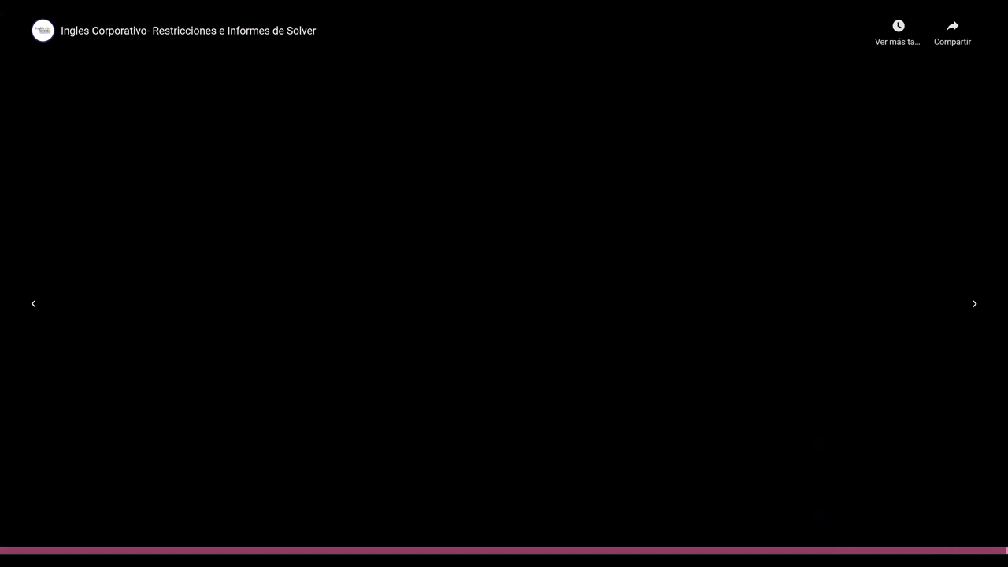
pyautogui.press('Escape')
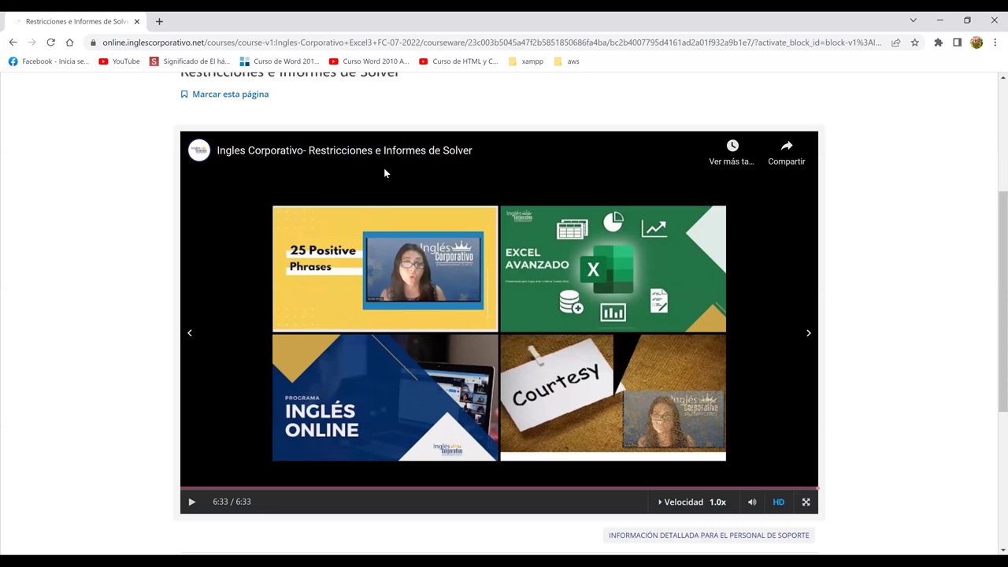
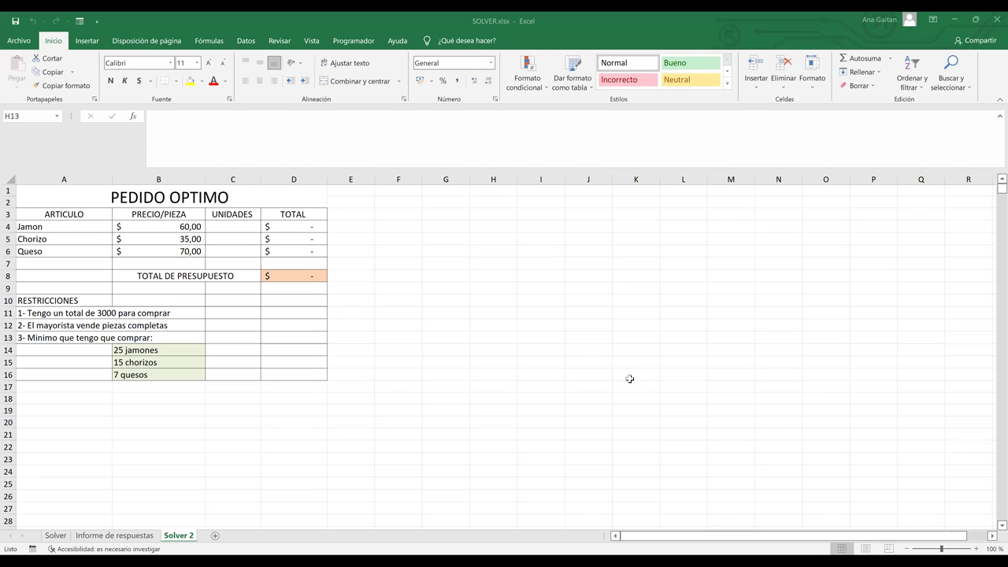
pyautogui.click(785, 49)
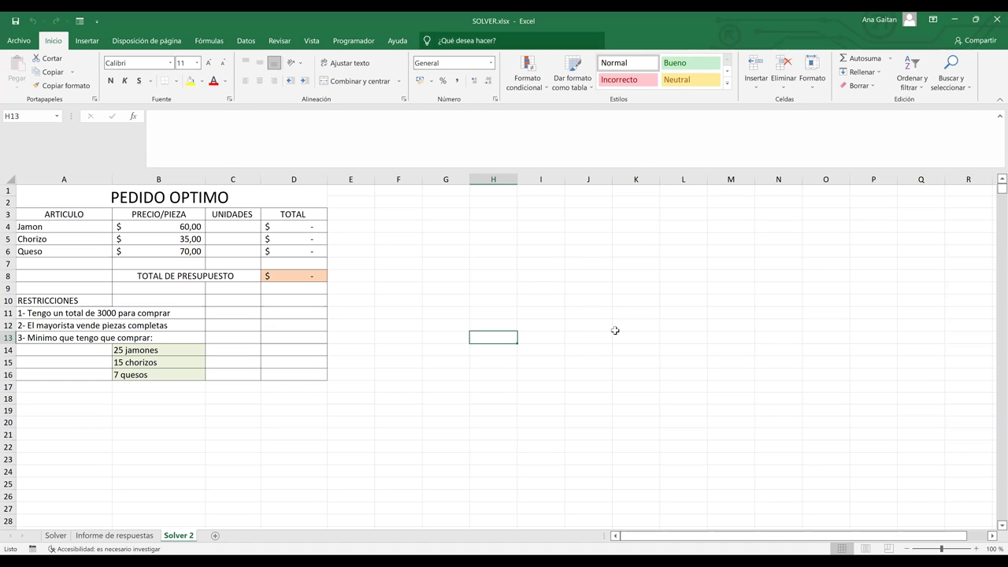
pyautogui.click(614, 252)
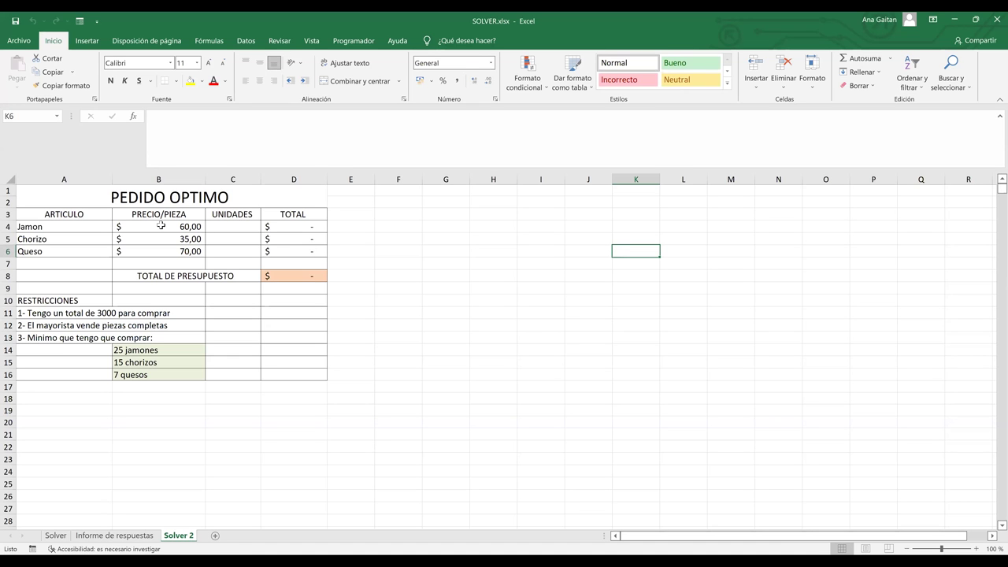
# Step: Examine the formulas in the TOTAL column cells D4 to D6 and the budget total in D8
pyautogui.click(282, 214)
pyautogui.click(283, 234)
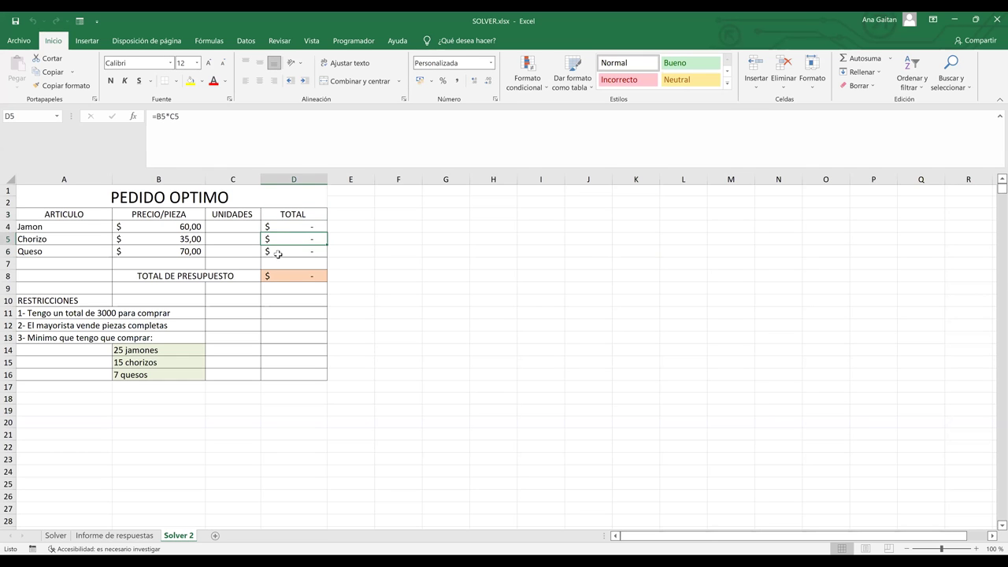
pyautogui.click(284, 277)
pyautogui.click(436, 259)
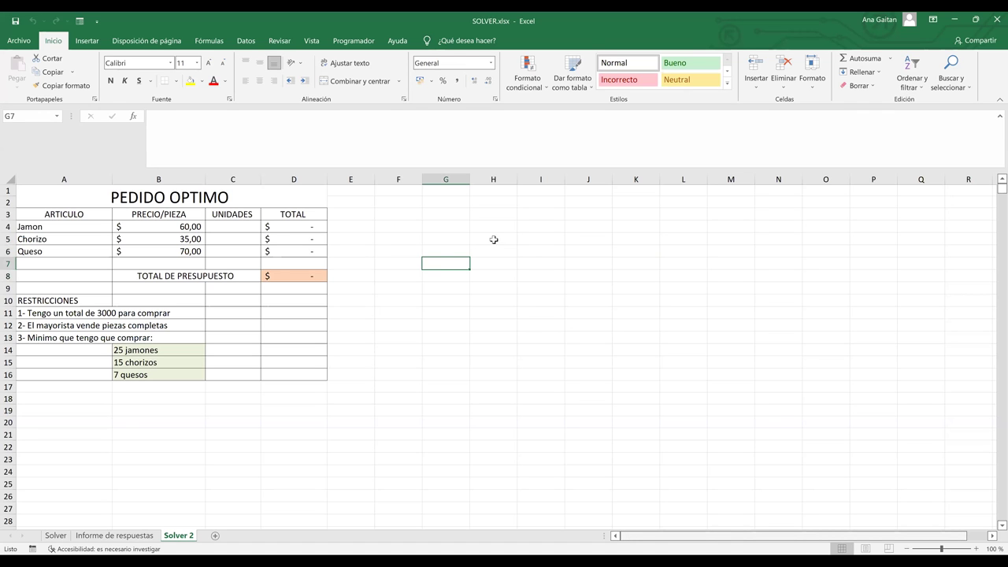
pyautogui.click(269, 227)
pyautogui.click(275, 238)
pyautogui.click(294, 224)
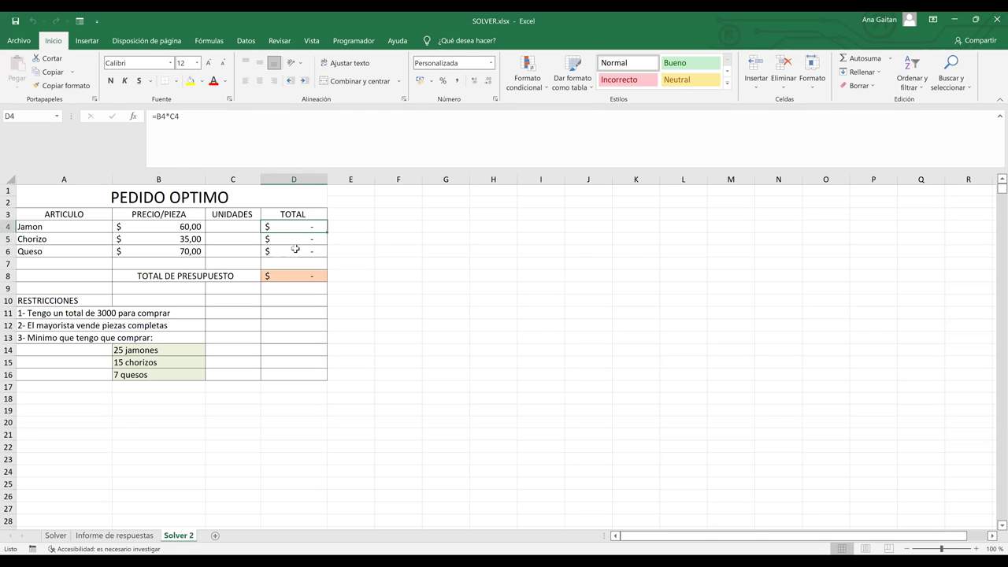
pyautogui.press('Down')
pyautogui.press('Down')
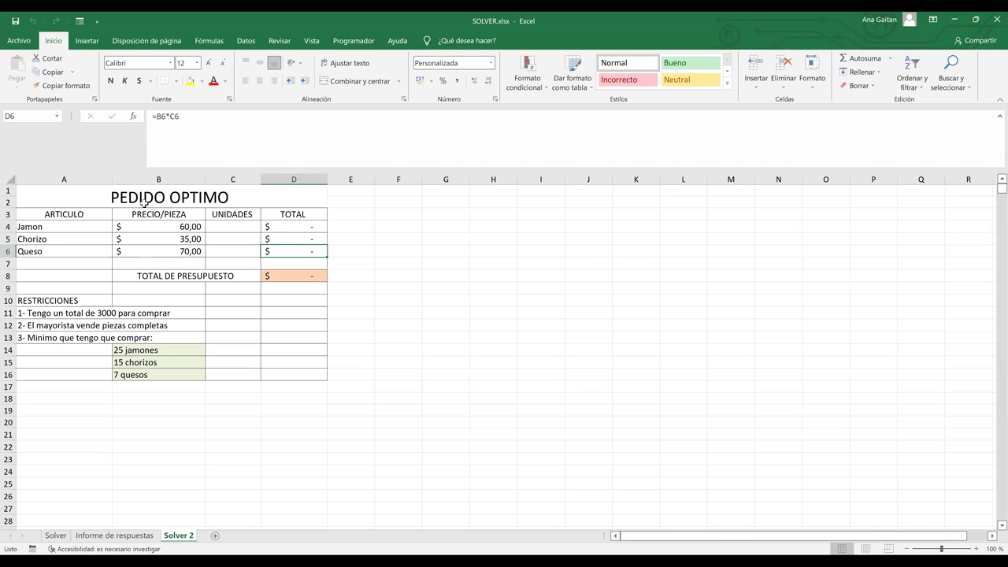
# Step: Review the Jamon, Chorizo and Queso articles and the blank UNIDADES cells C4:C6 that Solver must fill
pyautogui.click(35, 227)
pyautogui.click(35, 236)
pyautogui.click(31, 249)
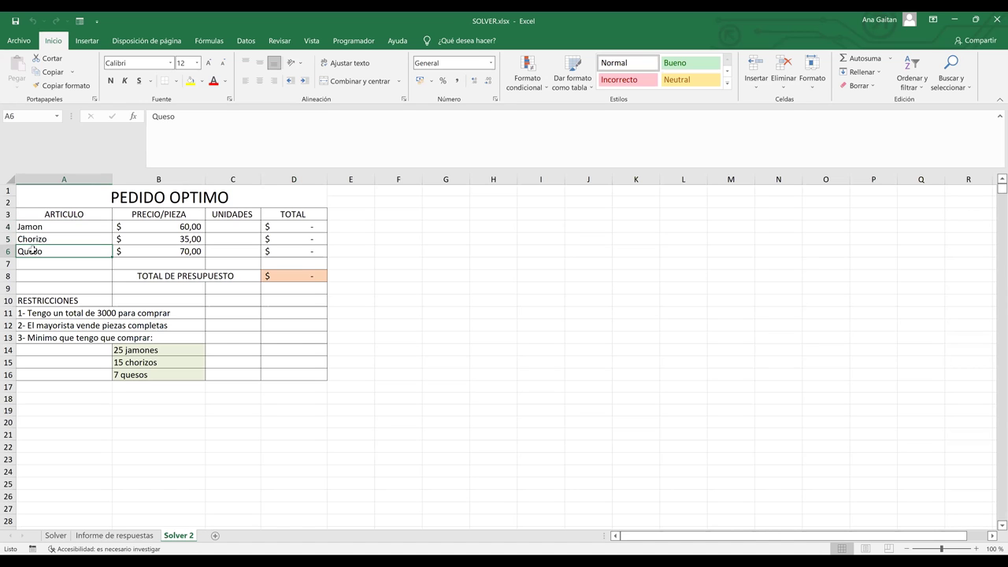
pyautogui.click(225, 226)
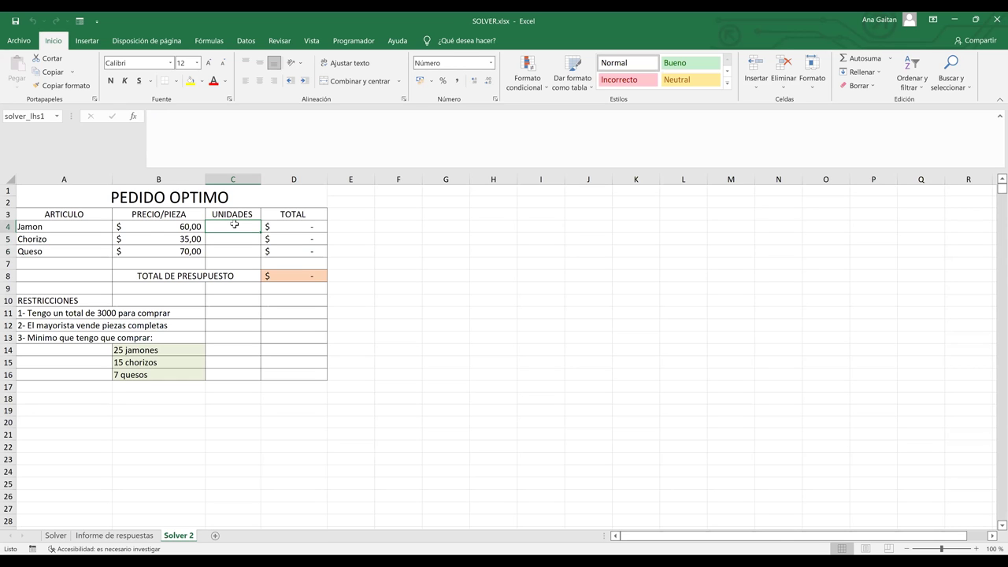
pyautogui.moveTo(234, 225); pyautogui.dragTo(233, 252)
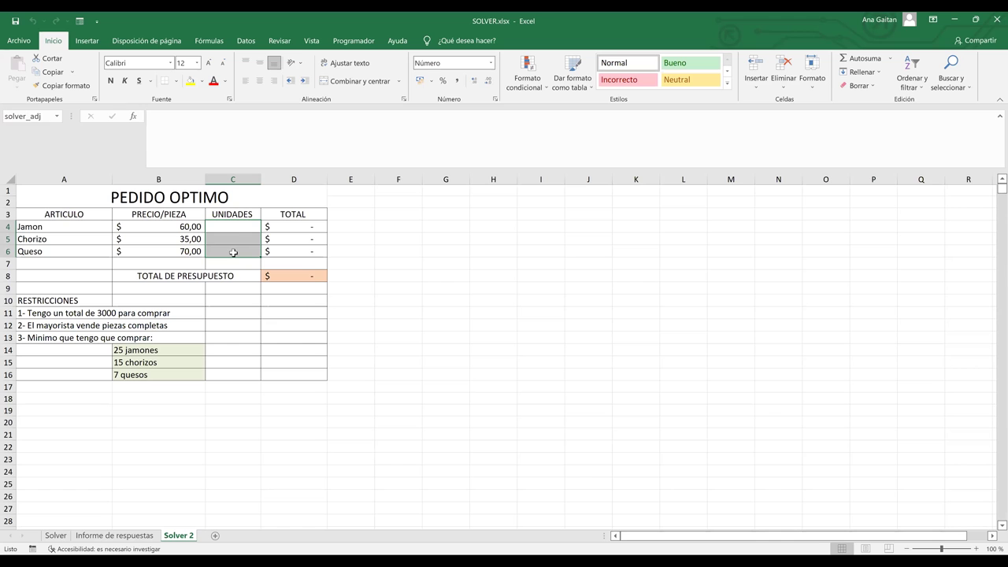
pyautogui.click(243, 226)
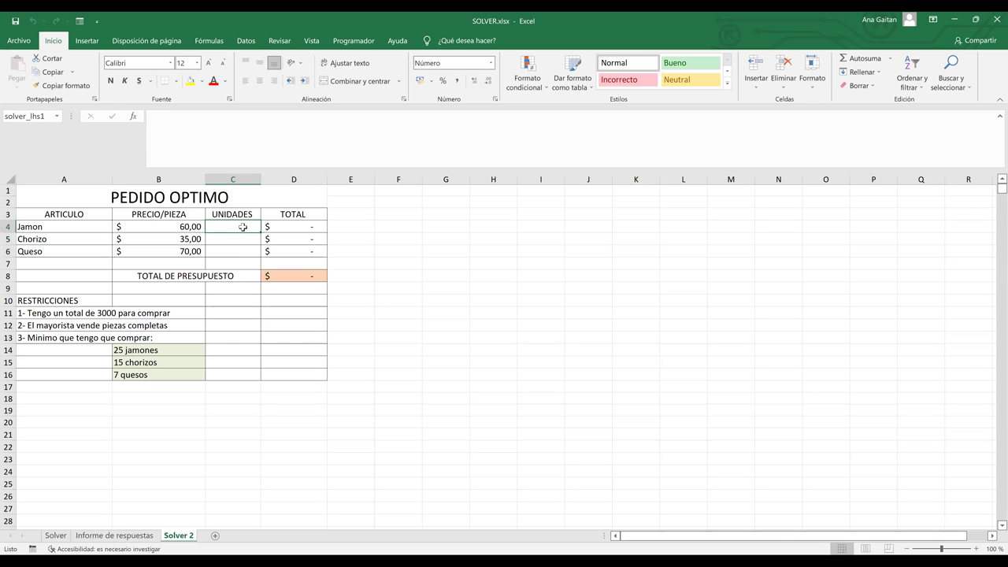
pyautogui.moveTo(243, 227); pyautogui.dragTo(234, 252)
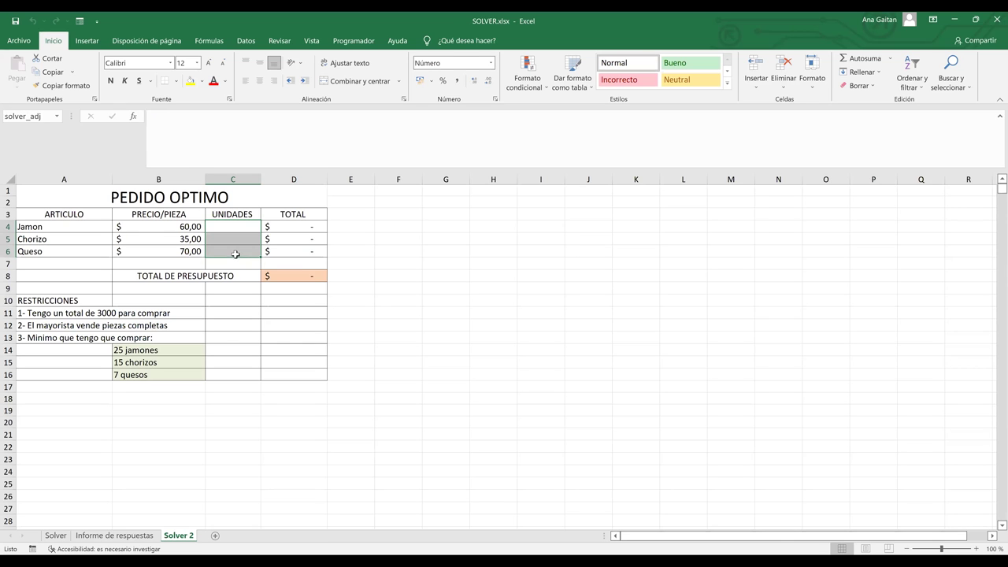
pyautogui.click(309, 238)
pyautogui.click(227, 227)
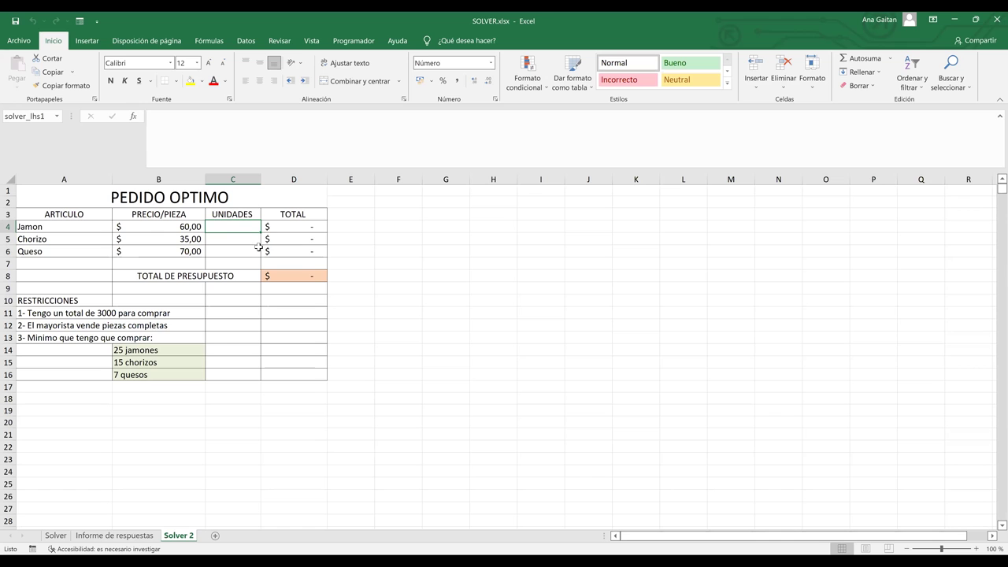
# Step: Trace how the Jamon total uses its price and units, and how D8 sums D4:D6
pyautogui.click(59, 228)
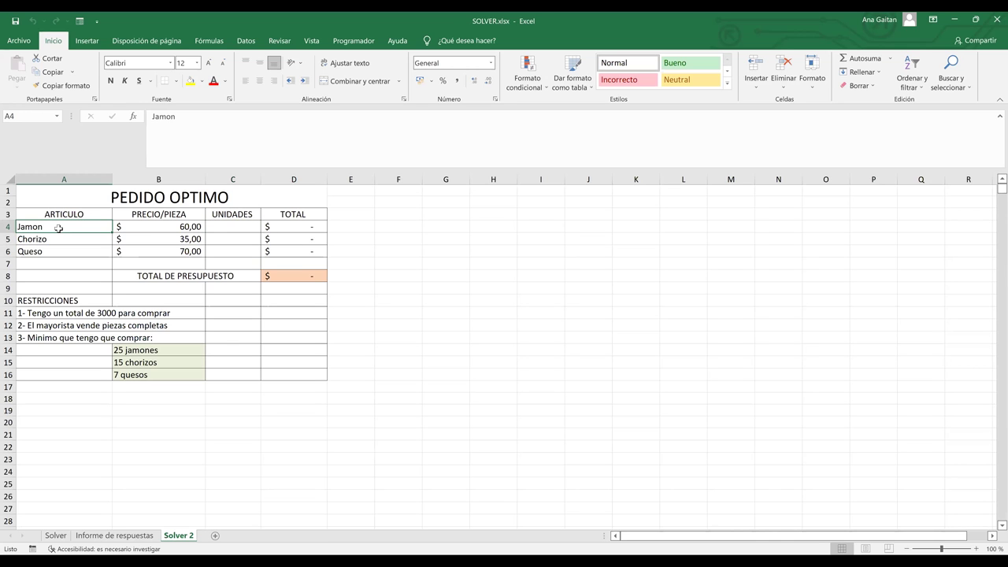
pyautogui.click(309, 226)
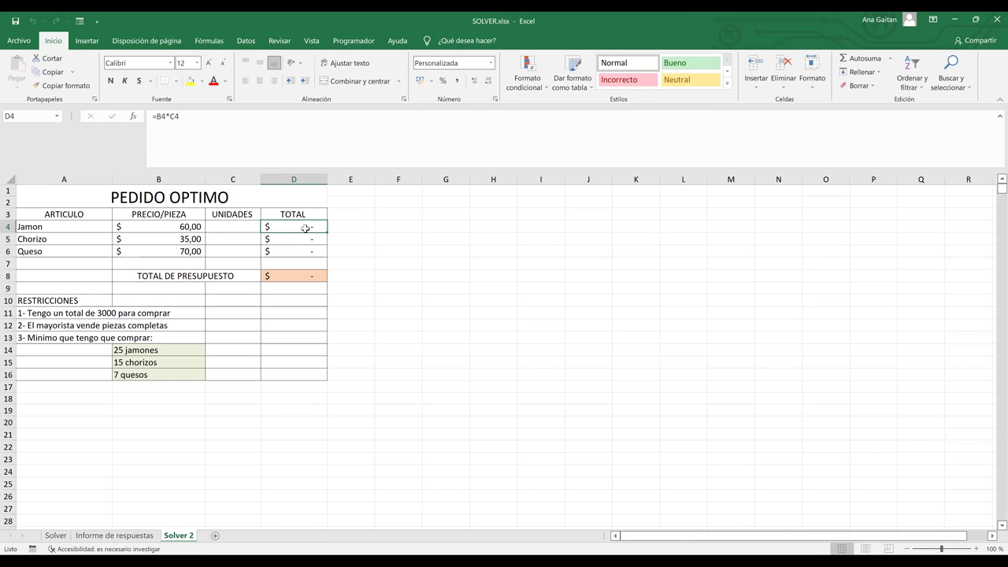
pyautogui.click(178, 228)
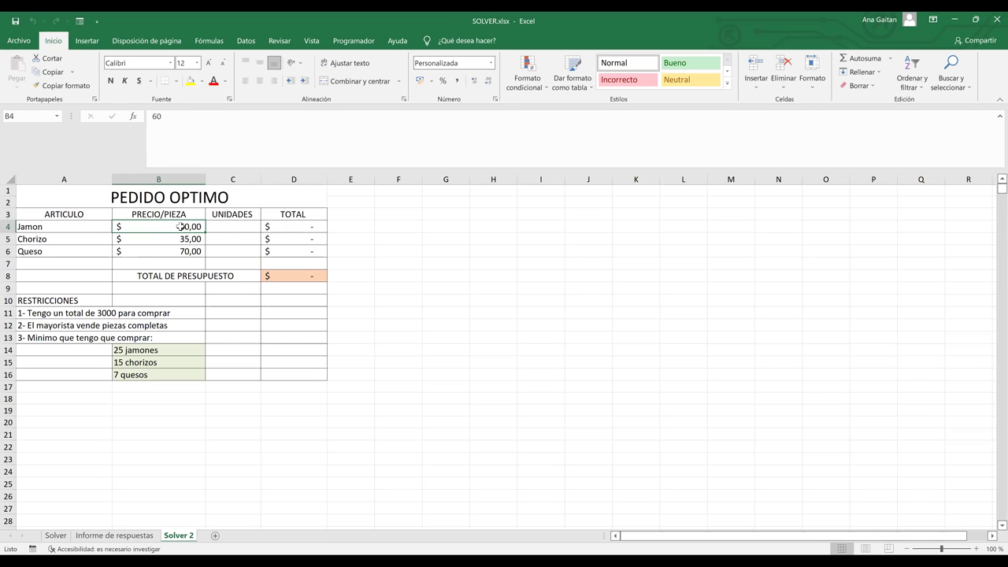
pyautogui.click(232, 228)
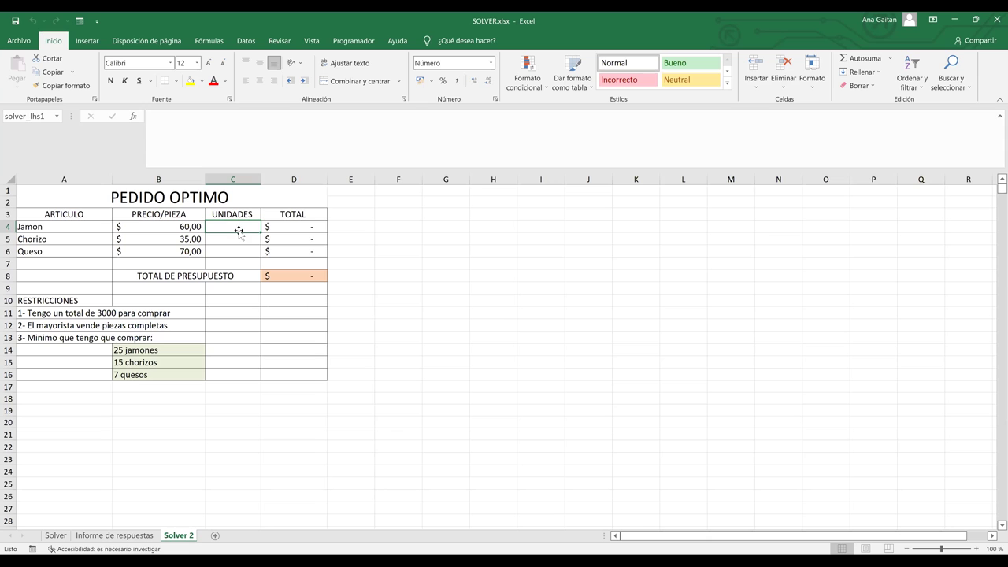
pyautogui.click(305, 276)
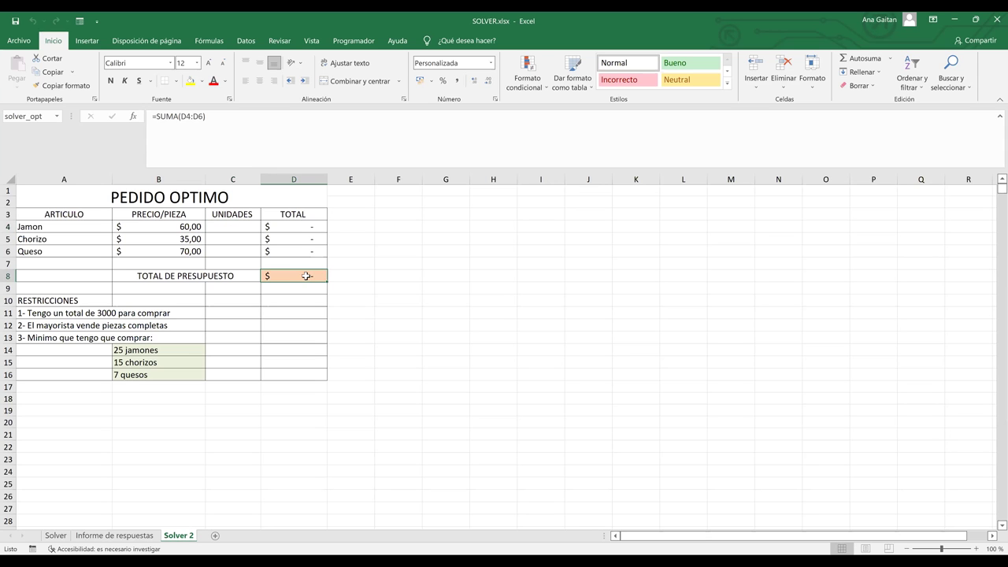
pyautogui.moveTo(290, 225); pyautogui.dragTo(290, 251)
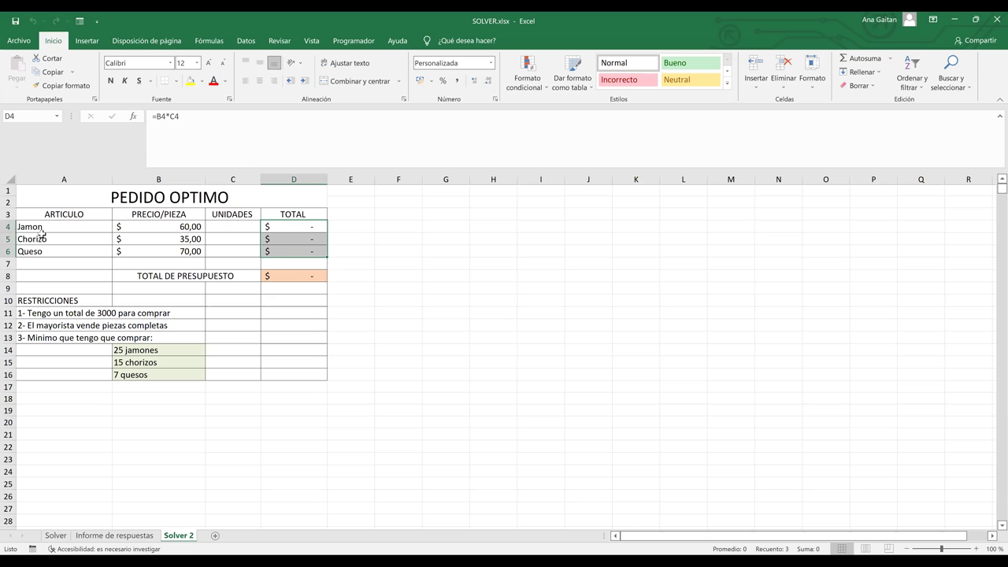
# Step: Review the RESTRICCIONES list, including the minimum purchase quantities in B14:B16
pyautogui.click(82, 300)
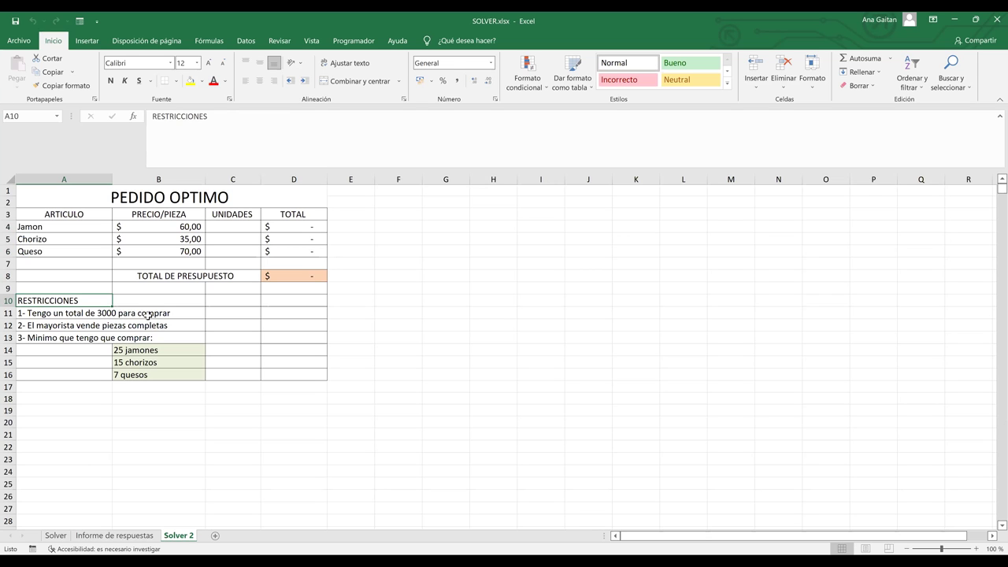
pyautogui.click(8, 325)
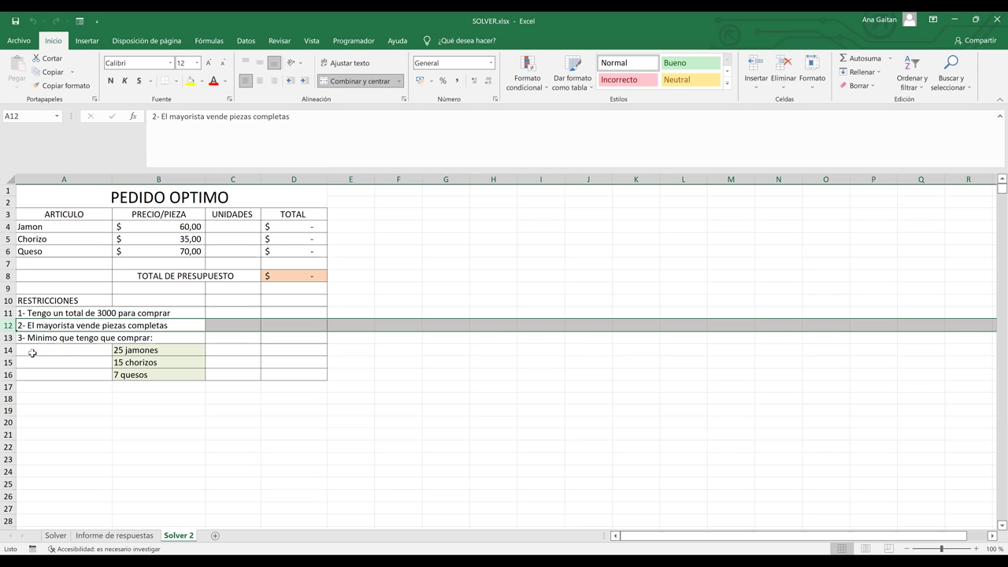
pyautogui.click(8, 337)
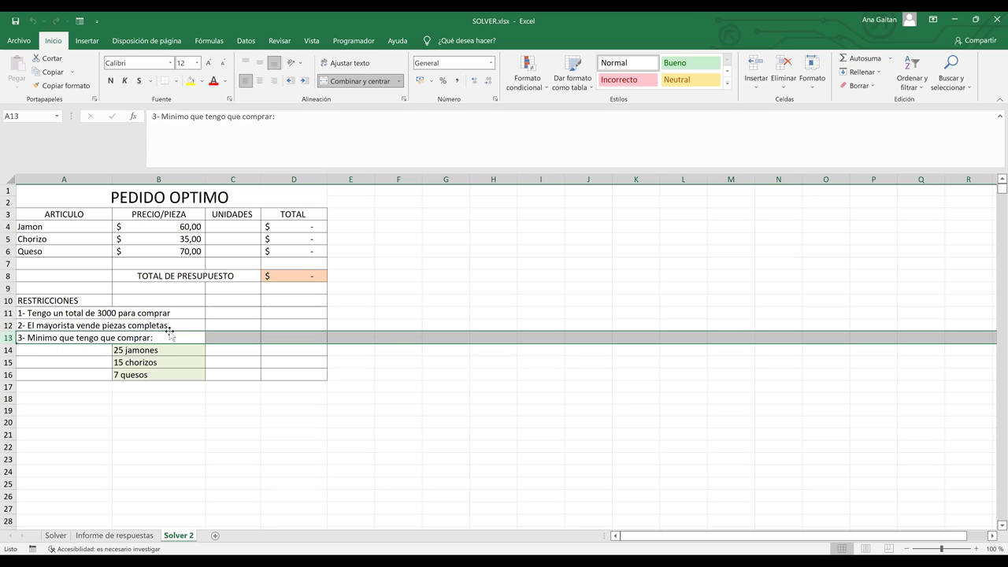
pyautogui.click(147, 352)
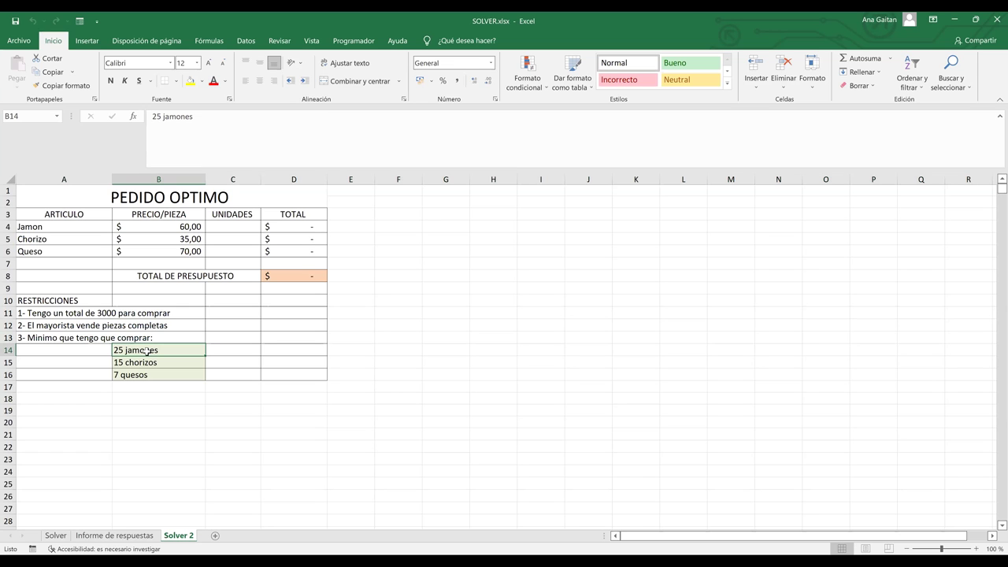
pyautogui.click(147, 364)
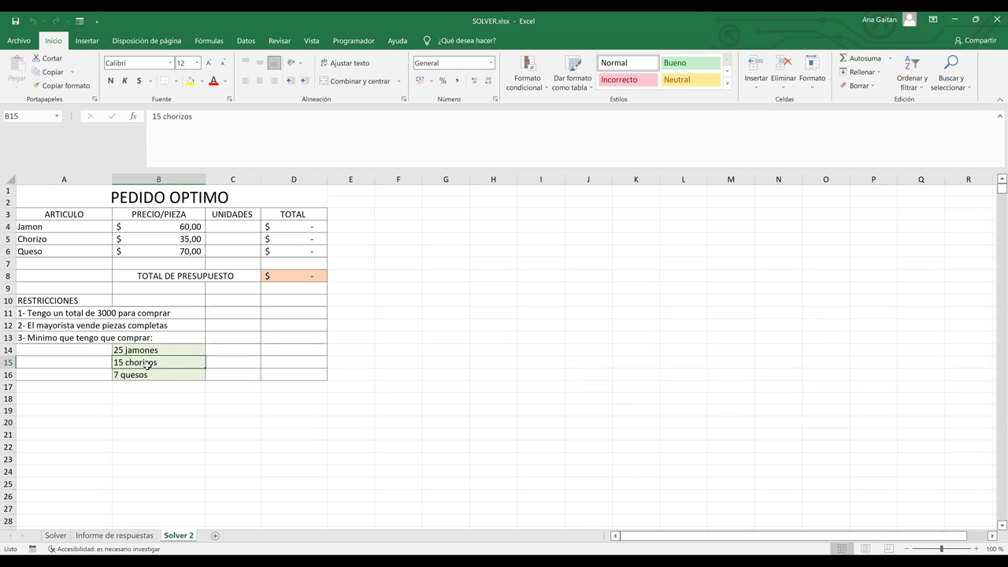
pyautogui.click(152, 377)
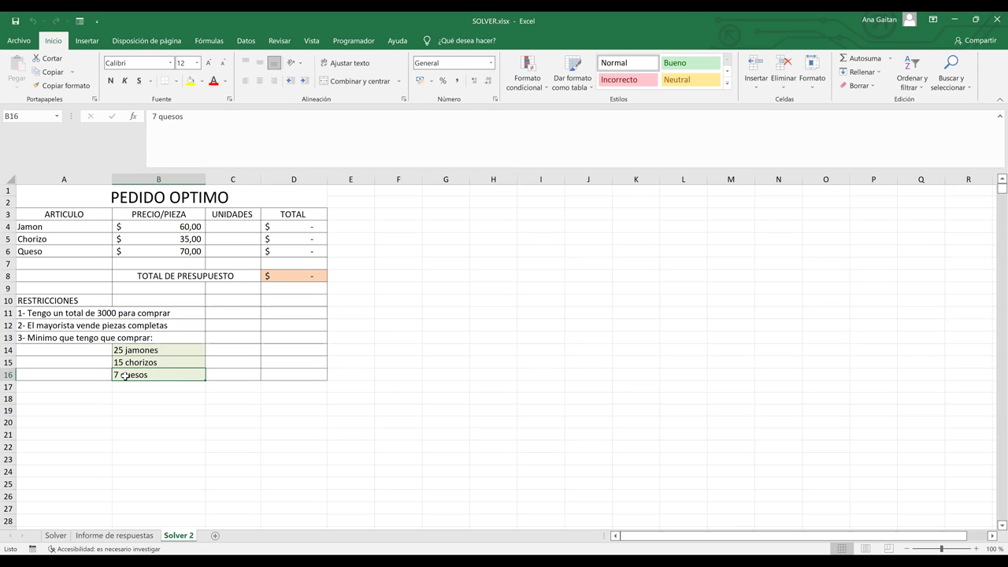
pyautogui.moveTo(135, 350); pyautogui.dragTo(132, 375)
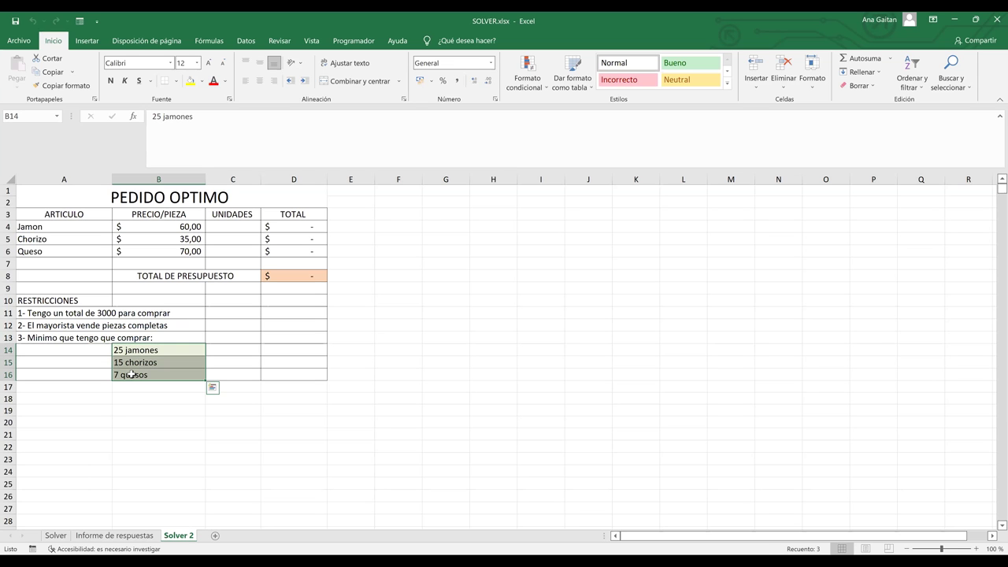
# Step: Open Solver for the Solver 2 sheet and set the budget total cell D8 as its objective
pyautogui.click(294, 273)
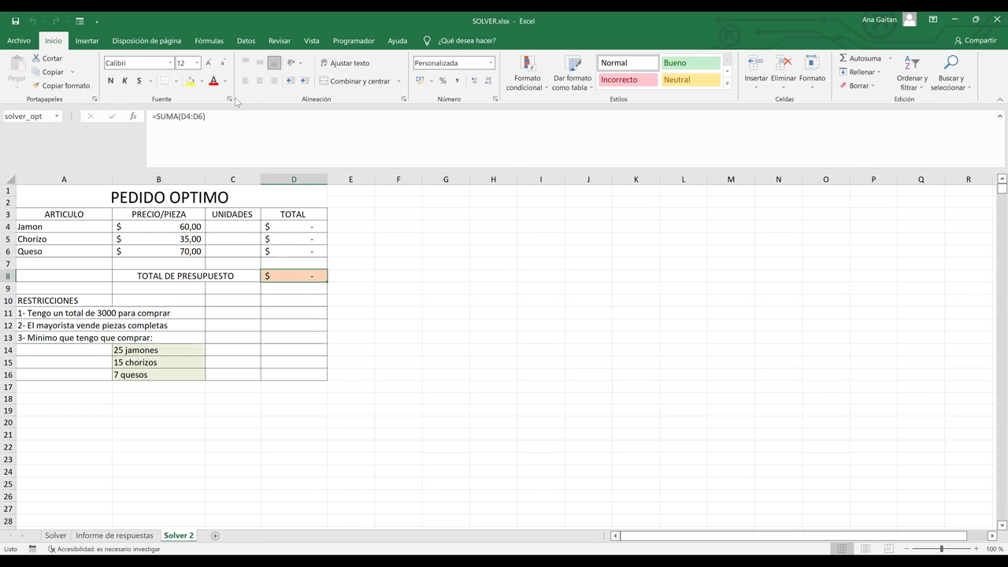
pyautogui.click(246, 41)
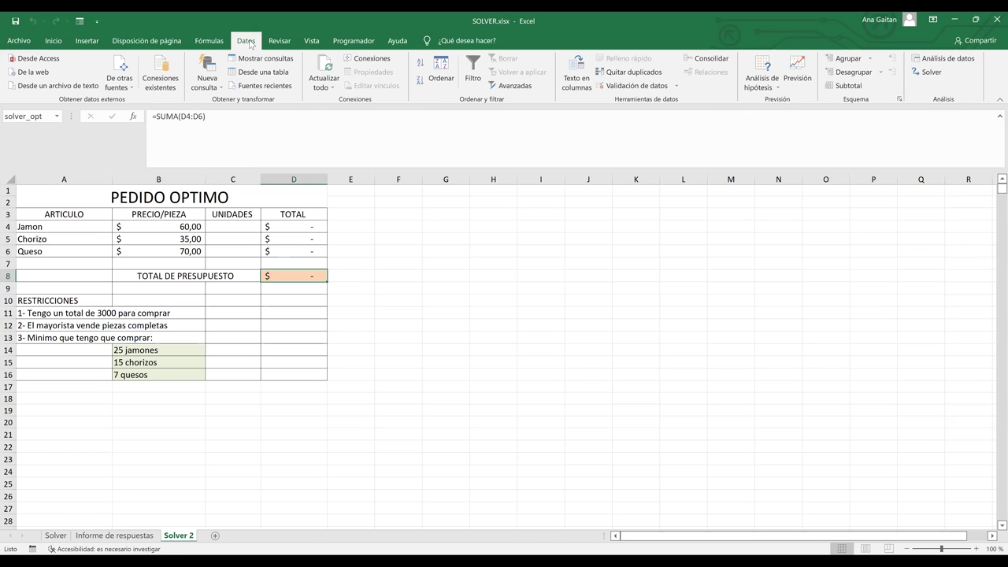
pyautogui.click(934, 75)
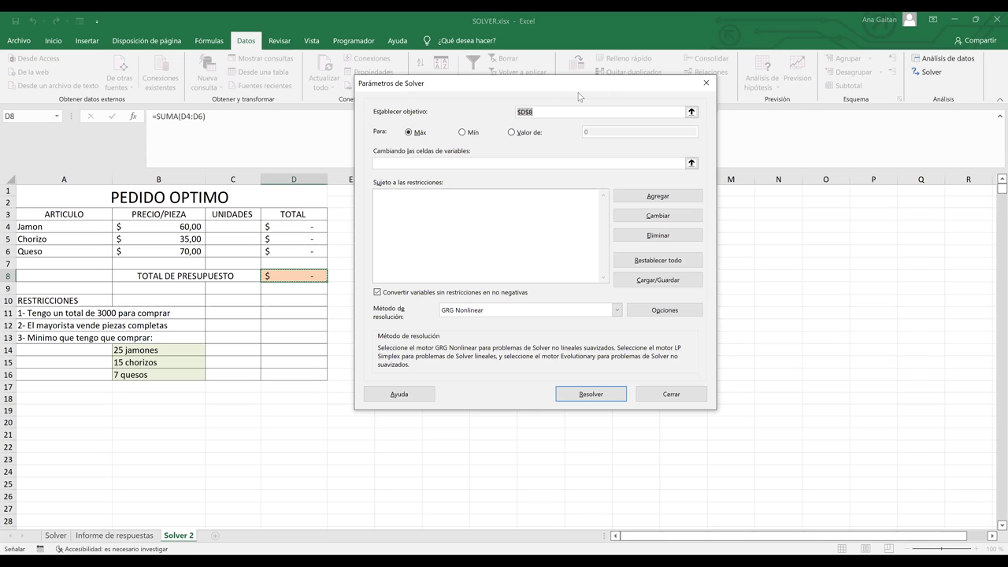
pyautogui.press('BackSpace')
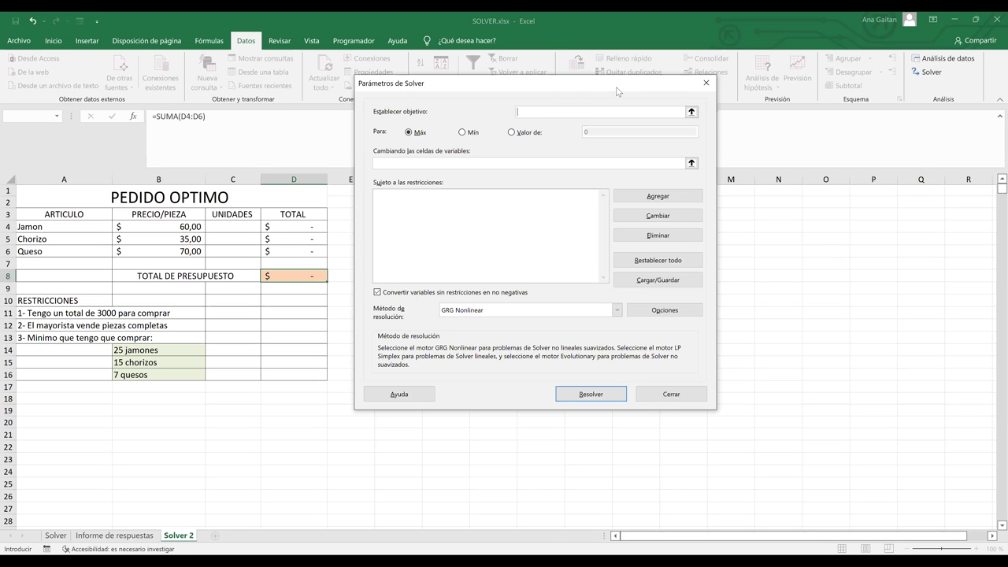
pyautogui.moveTo(617, 92); pyautogui.dragTo(696, 124)
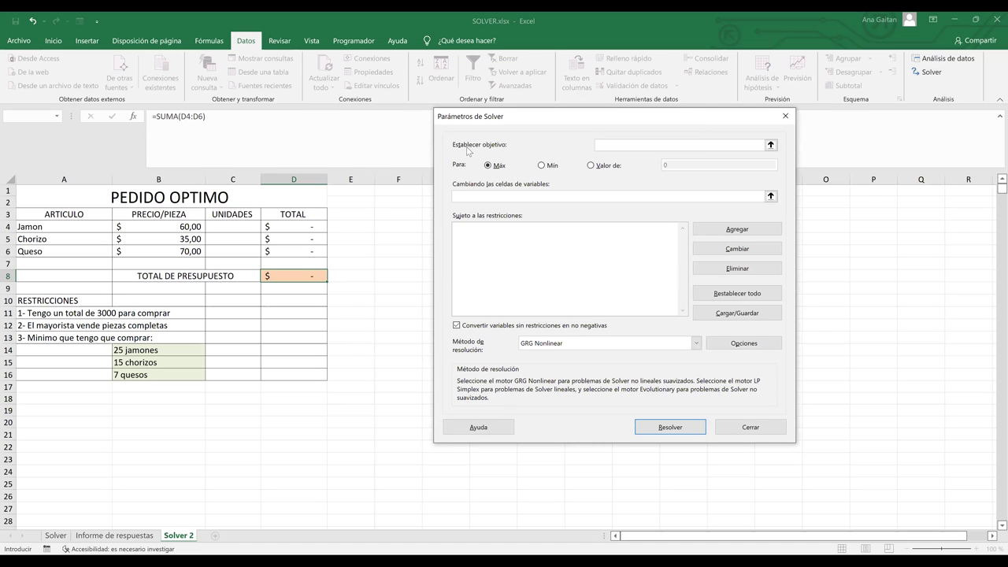
pyautogui.click(625, 144)
pyautogui.click(302, 275)
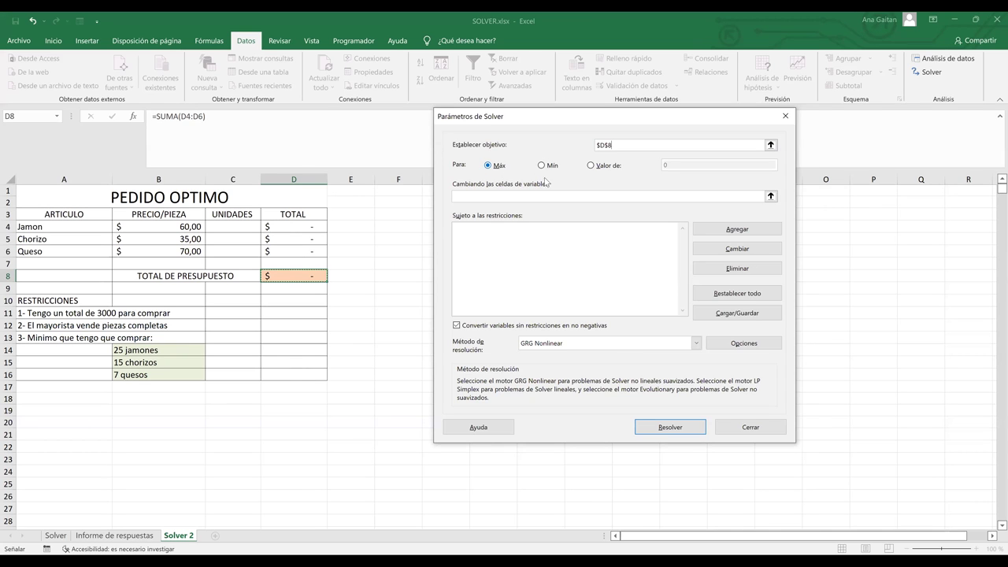
# Step: Make Solver aim for a specific objective value of 3000, and go to the entry for the variable cells
pyautogui.click(590, 166)
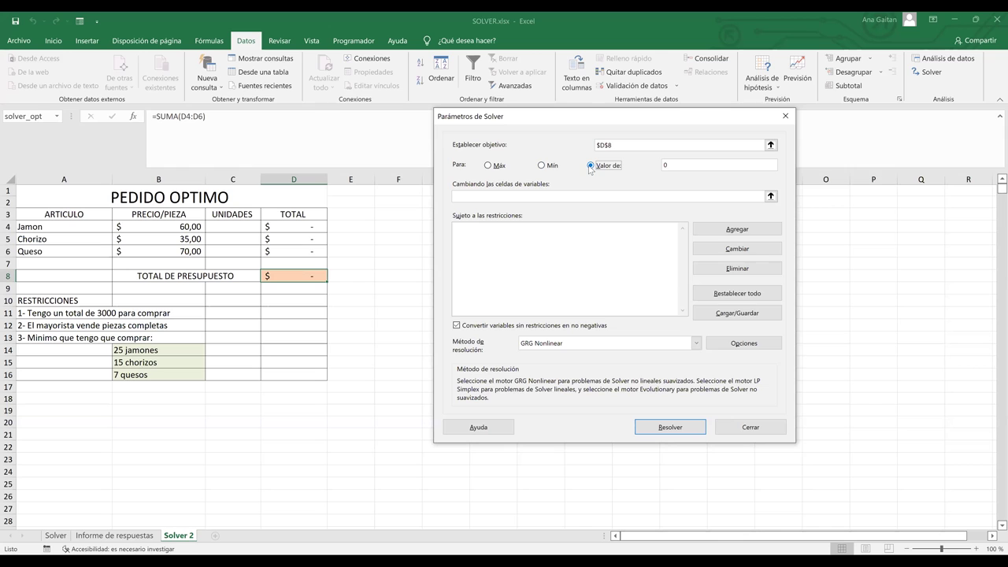
pyautogui.click(698, 163)
pyautogui.press('BackSpace')
pyautogui.write('3000')
pyautogui.click(584, 196)
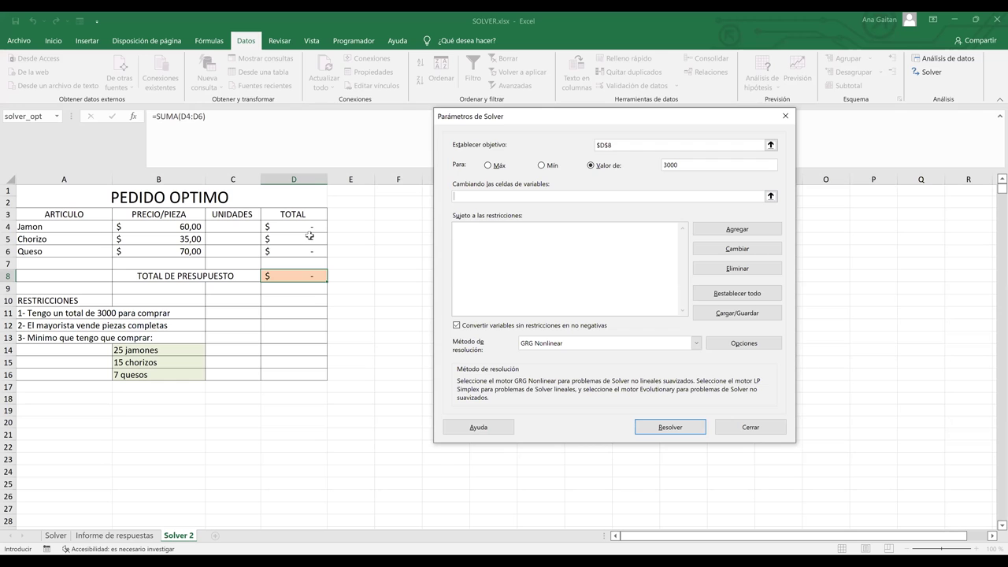
# Step: Set the UNIDADES cells C4:C6 as Solver's variable cells and open the entry for a new constraint
pyautogui.click(225, 225)
pyautogui.moveTo(225, 225); pyautogui.dragTo(226, 251)
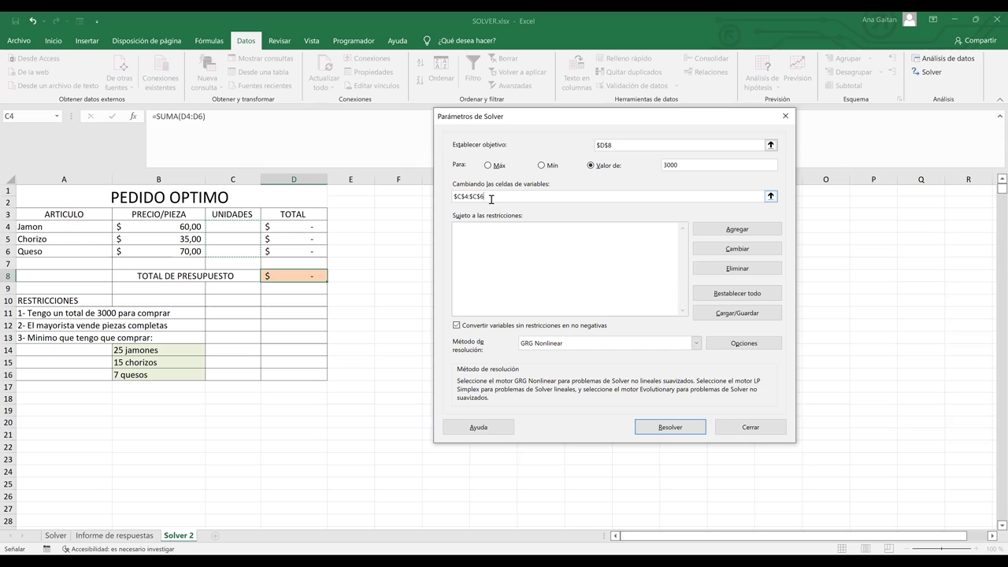
pyautogui.click(515, 249)
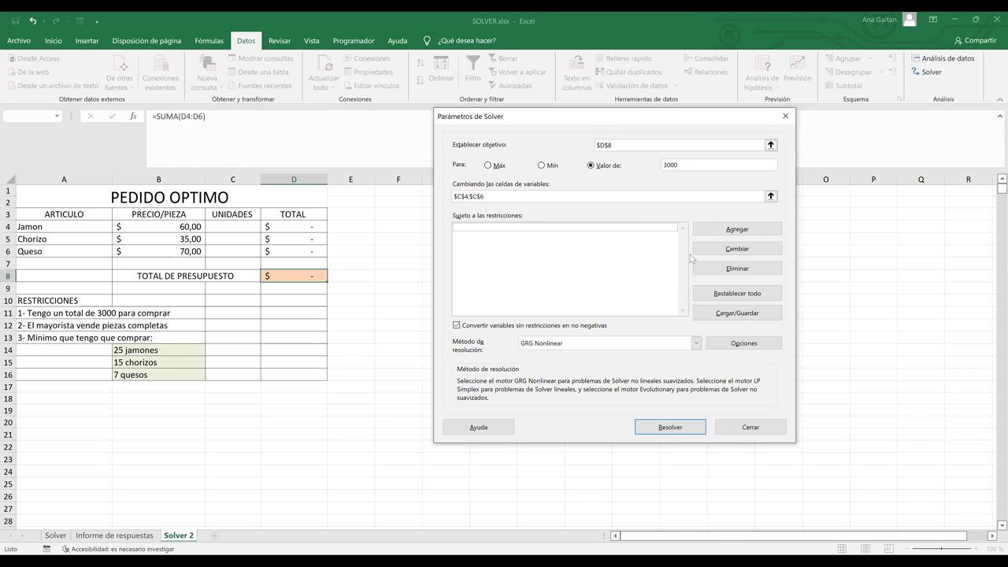
pyautogui.click(750, 232)
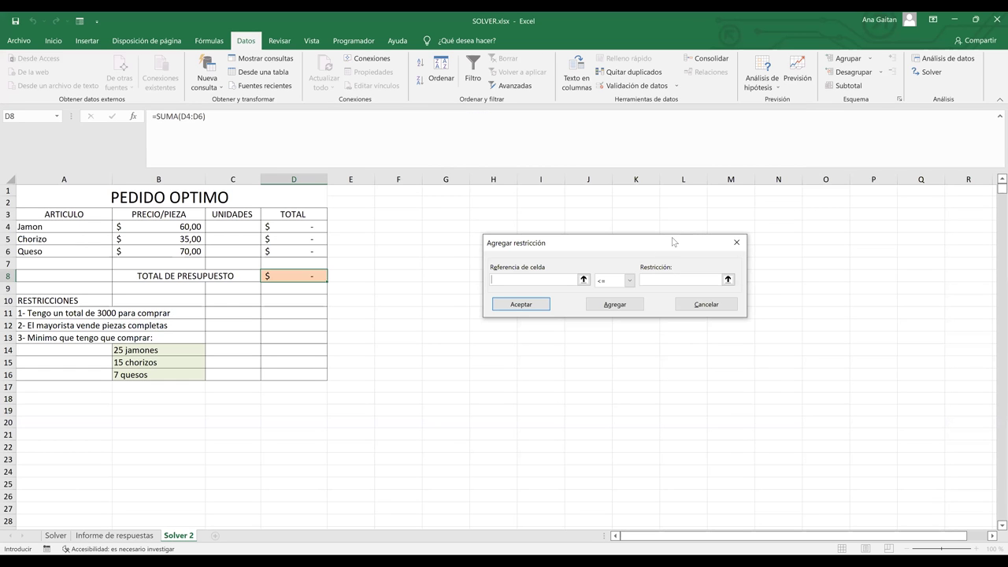
pyautogui.moveTo(673, 242); pyautogui.dragTo(697, 235)
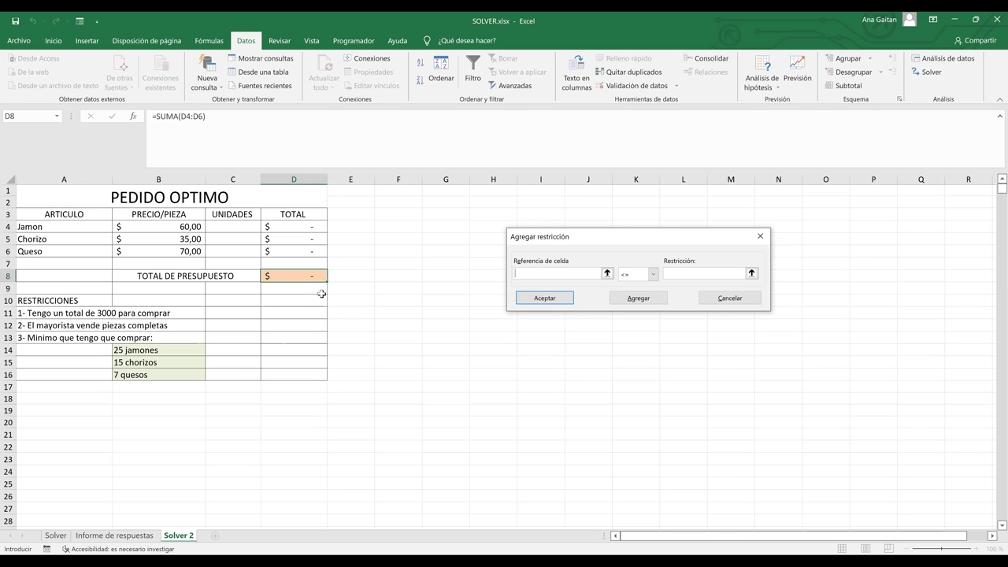
pyautogui.click(229, 226)
pyautogui.keyDown('shift'); pyautogui.click(232, 248); pyautogui.keyUp('shift')
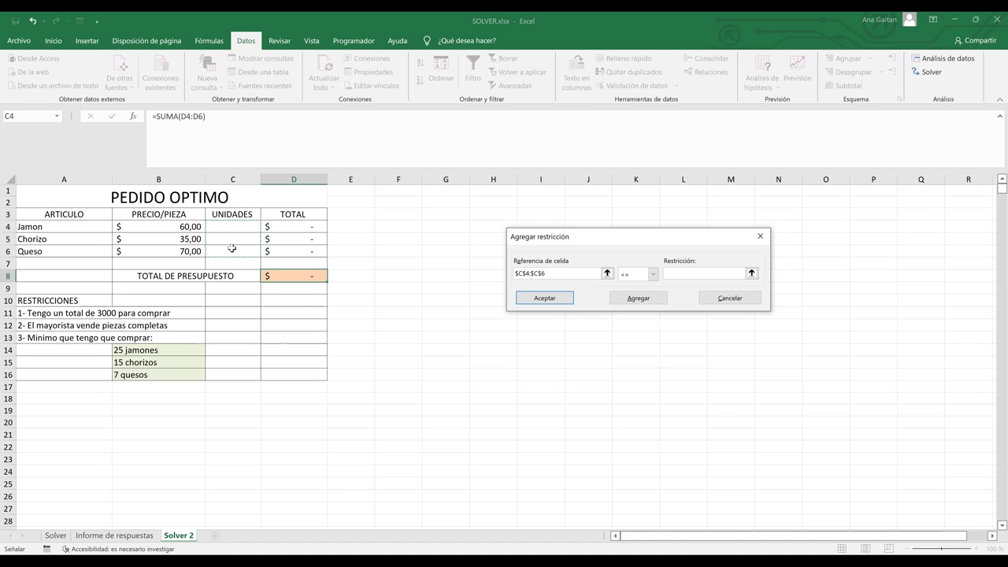
pyautogui.press('BackSpace')
pyautogui.press('BackSpace')
pyautogui.press('BackSpace')
pyautogui.press('BackSpace')
pyautogui.press('BackSpace')
pyautogui.press('BackSpace')
pyautogui.press('BackSpace')
pyautogui.press('BackSpace')
pyautogui.press('BackSpace')
# Step: Add a Solver constraint requiring the Jamon units in C4 to be an integer (int)
pyautogui.click(236, 226)
pyautogui.click(647, 275)
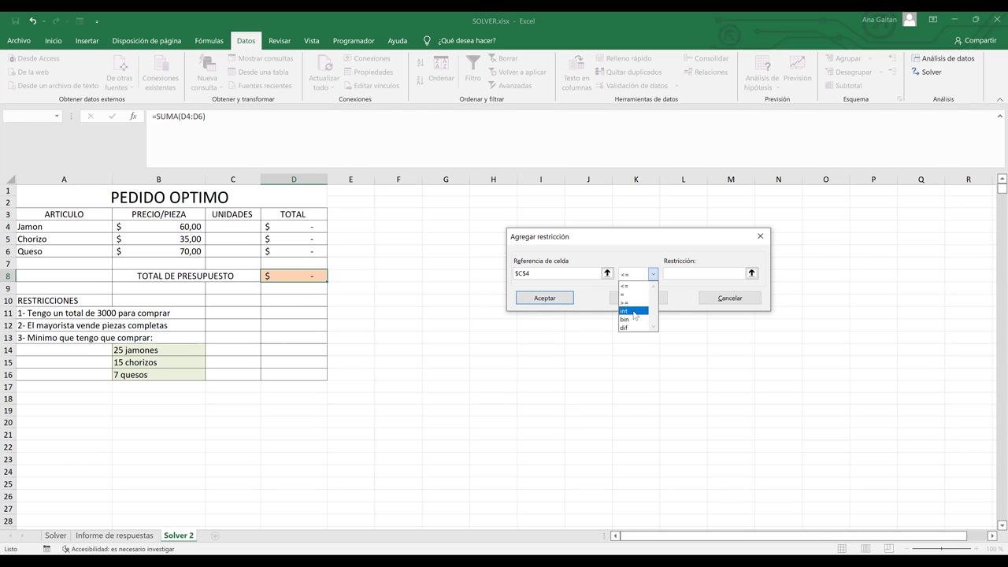
pyautogui.click(635, 312)
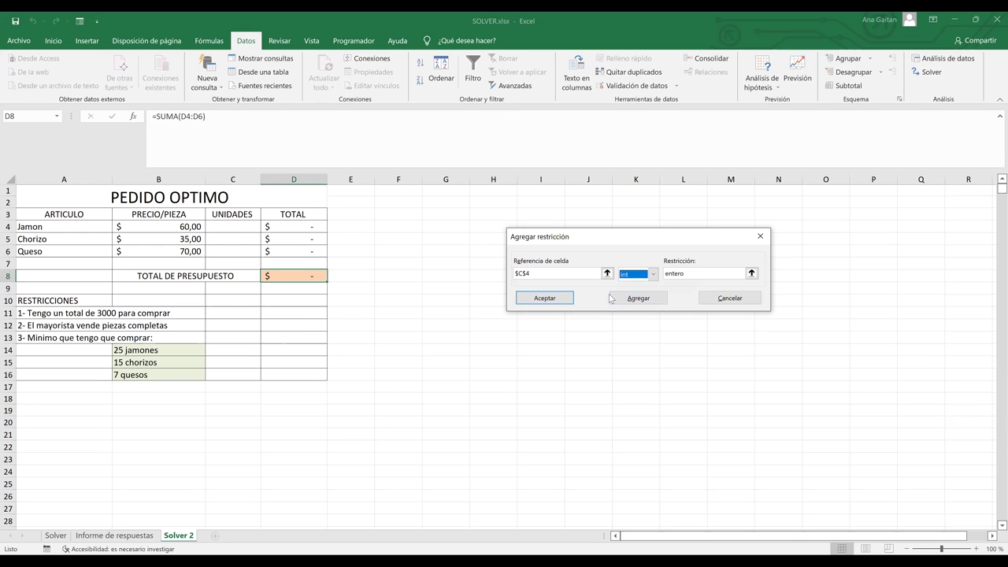
pyautogui.hotkey('shift', 'Tab')
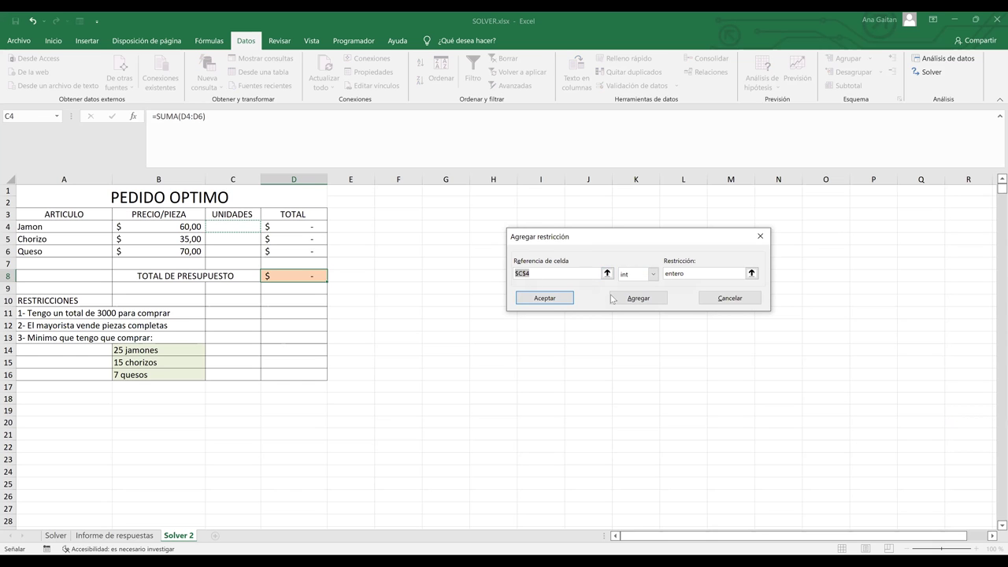
pyautogui.click(629, 299)
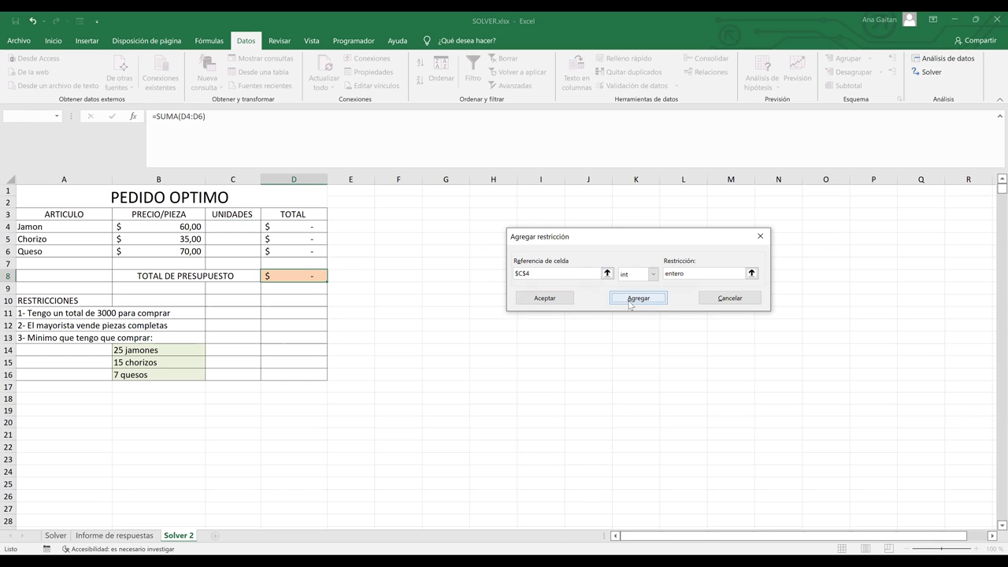
# Step: Add an int constraint on the Chorizo units in C5
pyautogui.click(238, 239)
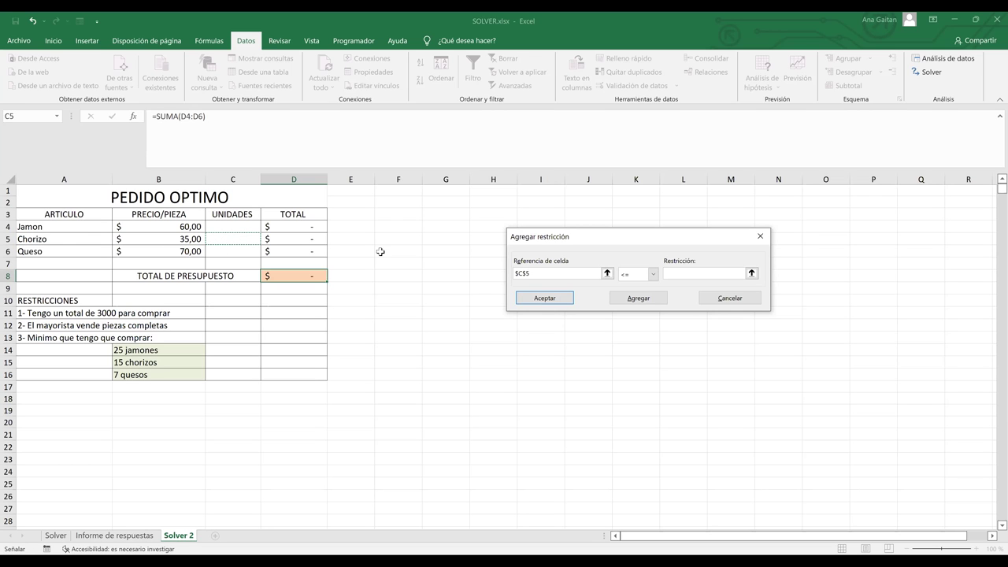
pyautogui.click(652, 274)
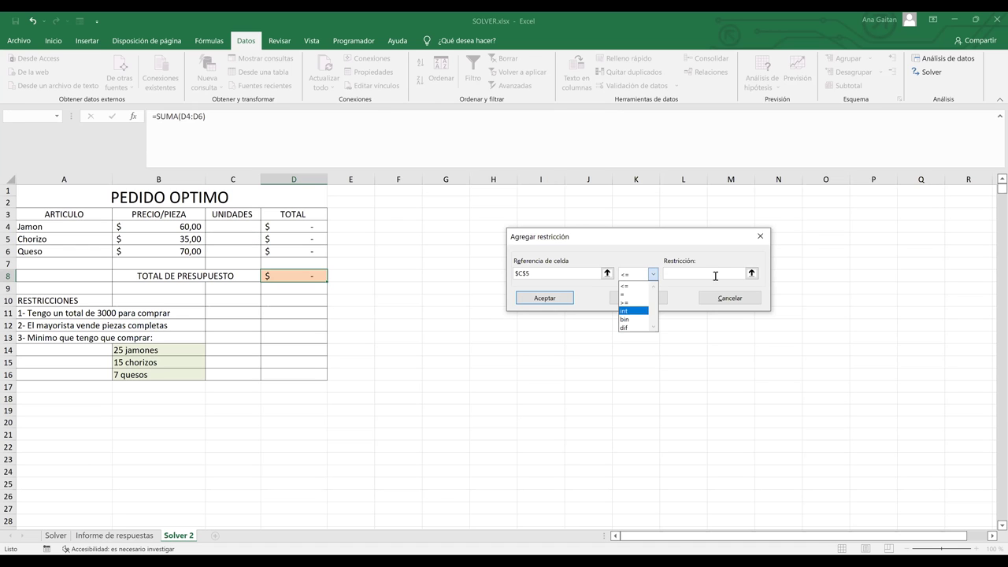
pyautogui.click(644, 312)
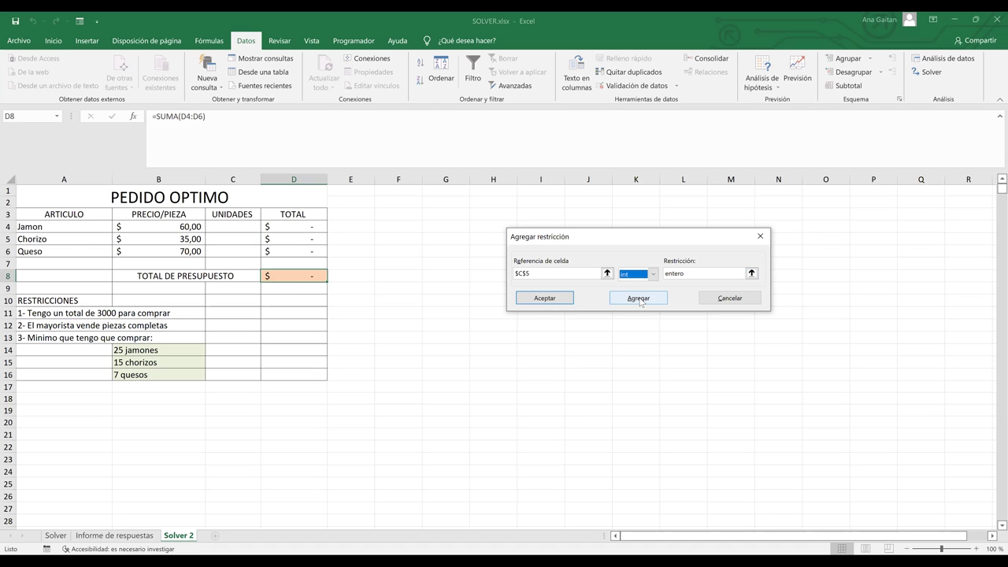
pyautogui.click(639, 298)
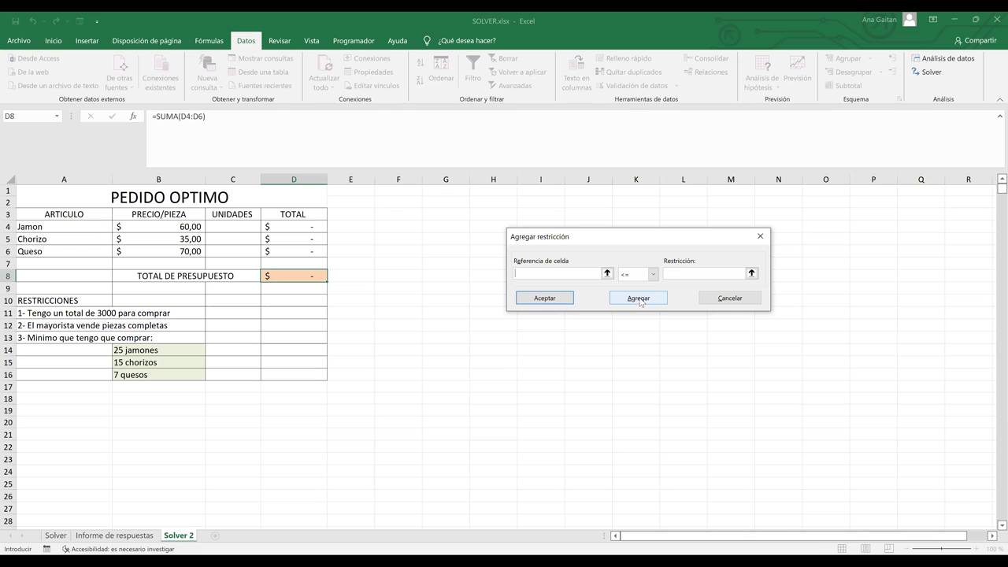
# Step: Add an int constraint on the Queso units in C6
pyautogui.click(246, 251)
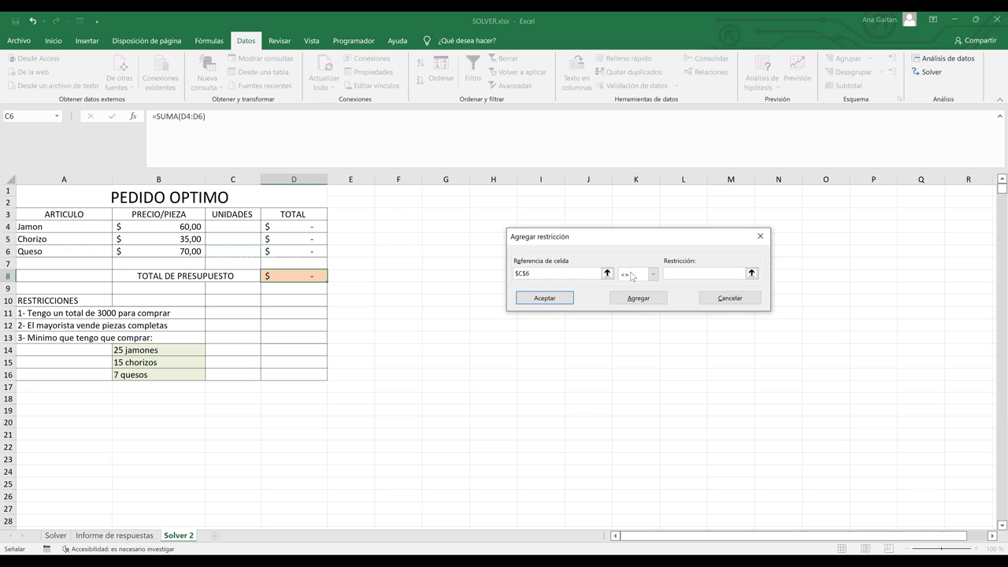
pyautogui.click(653, 274)
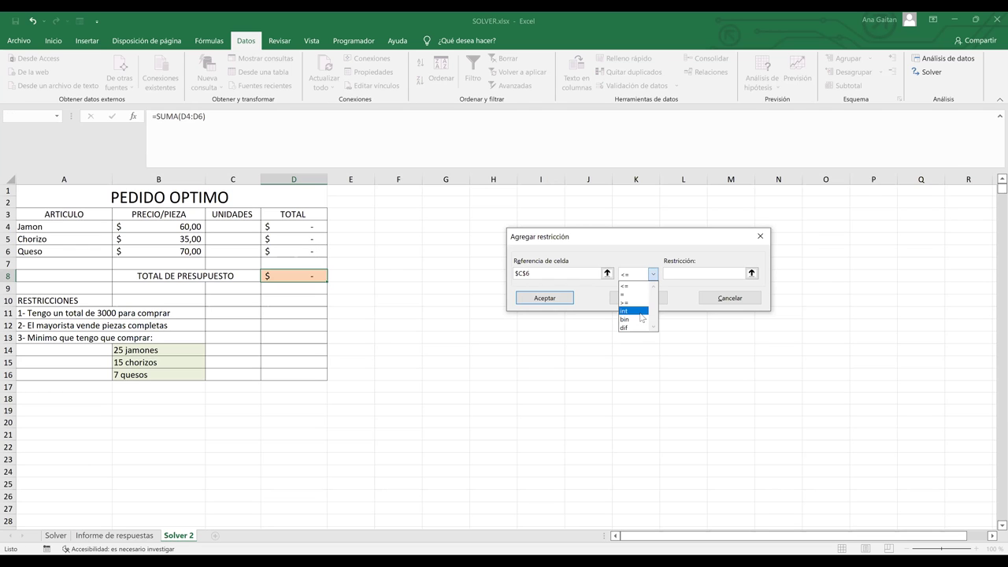
pyautogui.click(640, 312)
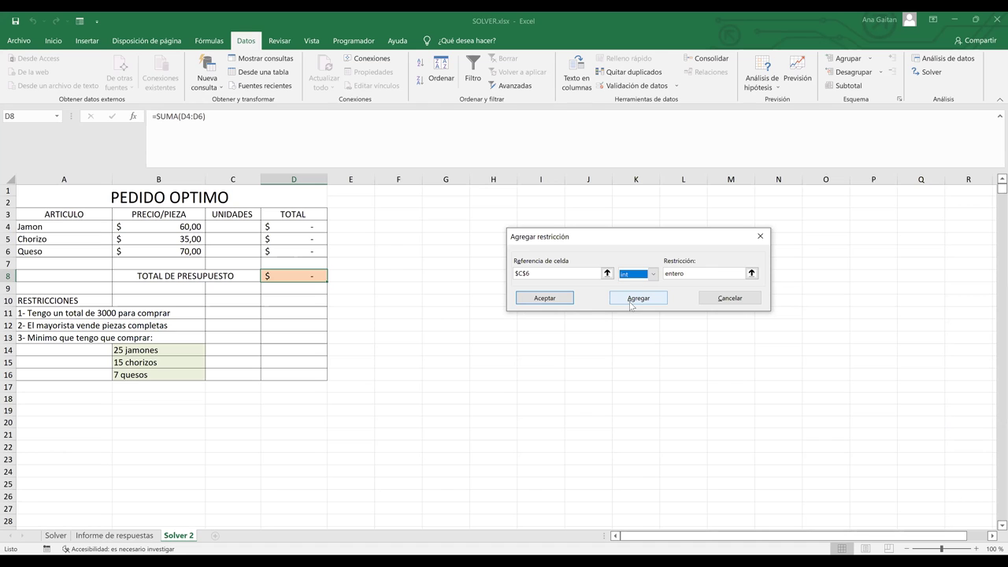
pyautogui.click(635, 303)
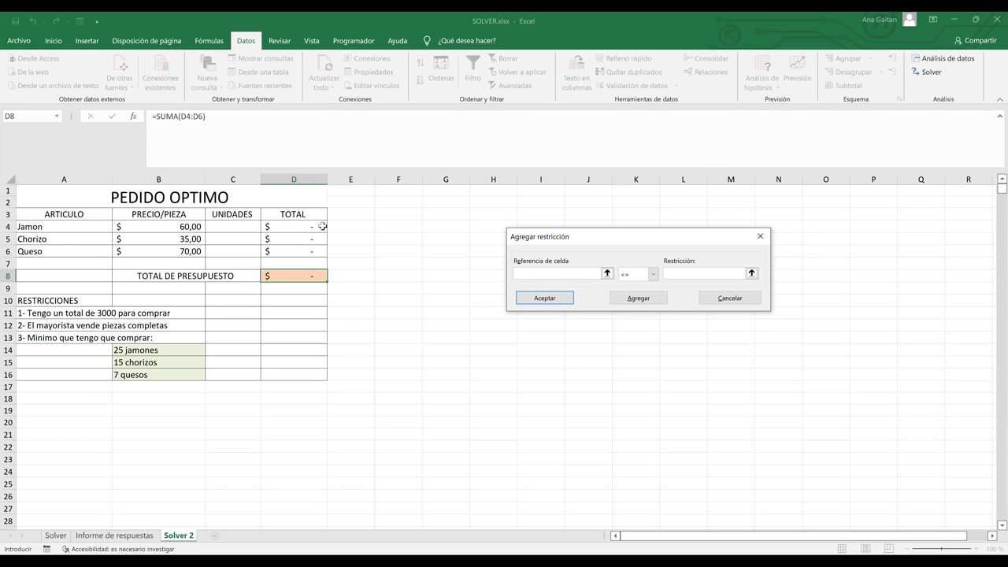
# Step: Add the minimum-purchase constraint for Jamon, with C4 >= 25
pyautogui.click(228, 227)
pyautogui.click(651, 276)
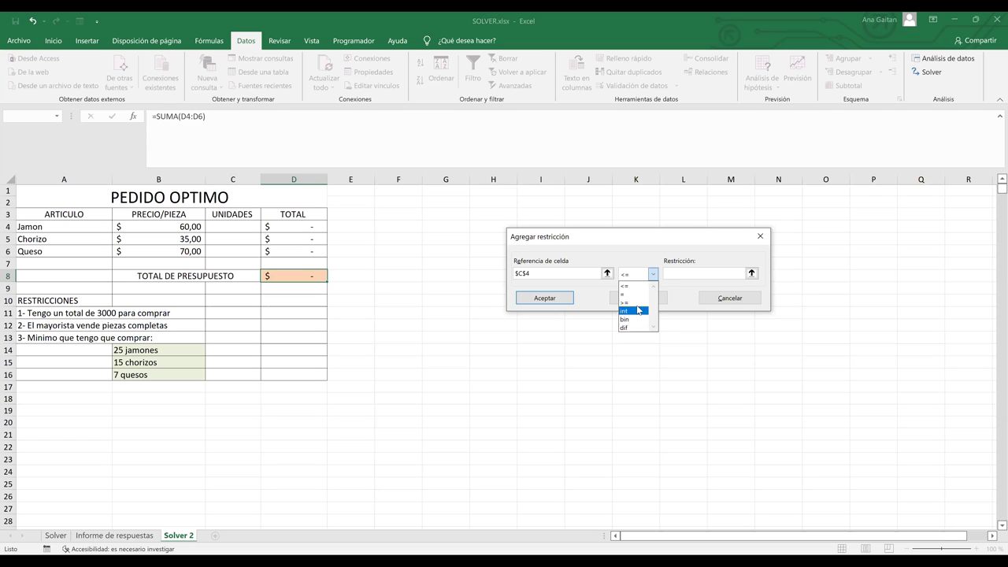
pyautogui.click(639, 304)
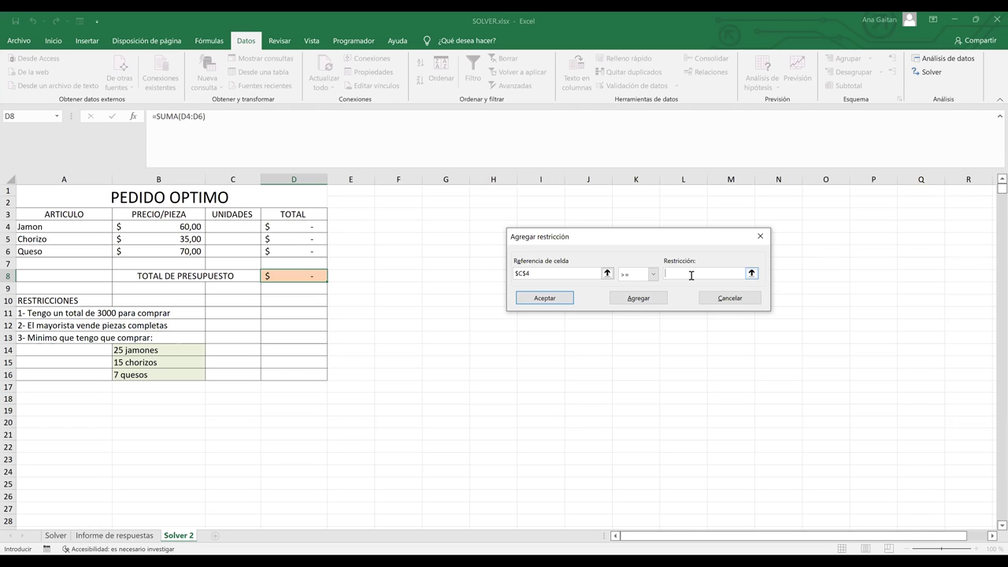
pyautogui.write('25')
pyautogui.moveTo(674, 273); pyautogui.dragTo(661, 275)
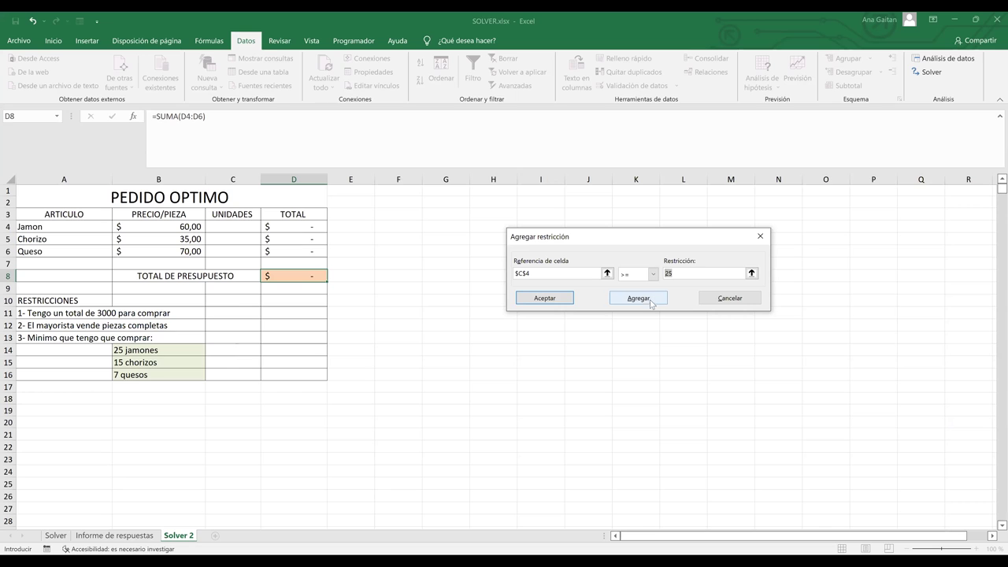
pyautogui.click(651, 303)
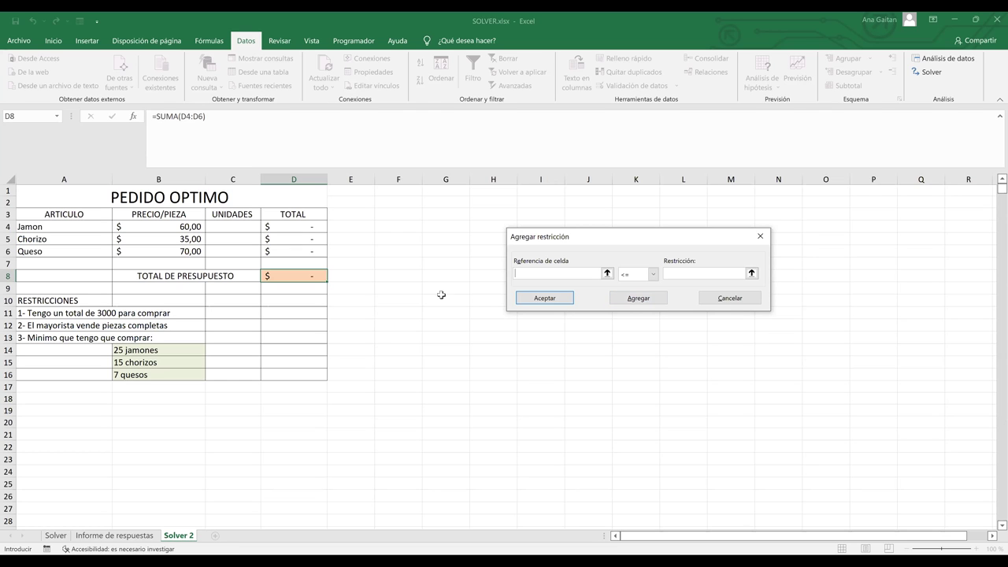
# Step: Add the minimum-purchase constraint for Chorizo, with C5 >= 15
pyautogui.click(245, 238)
pyautogui.click(653, 274)
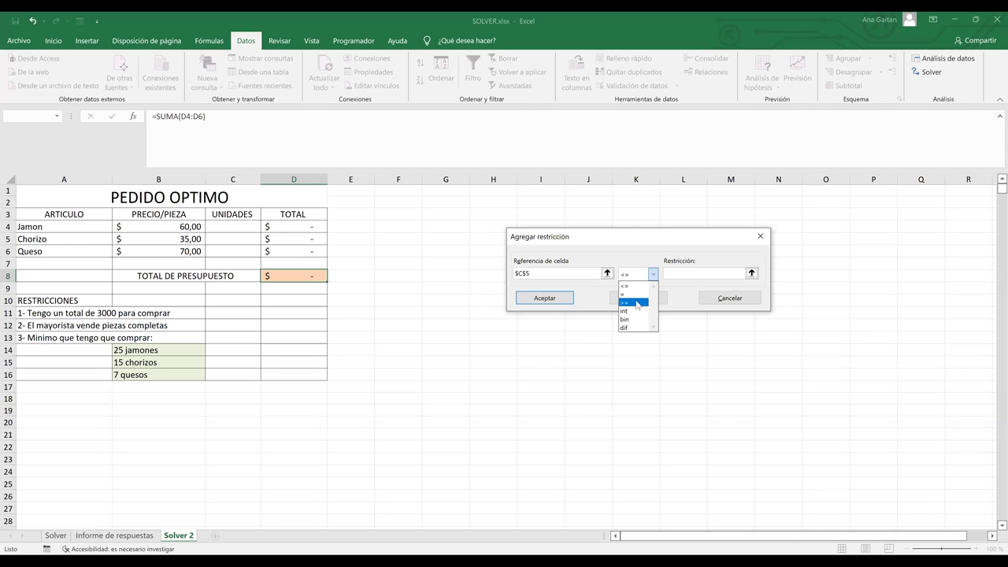
pyautogui.click(687, 273)
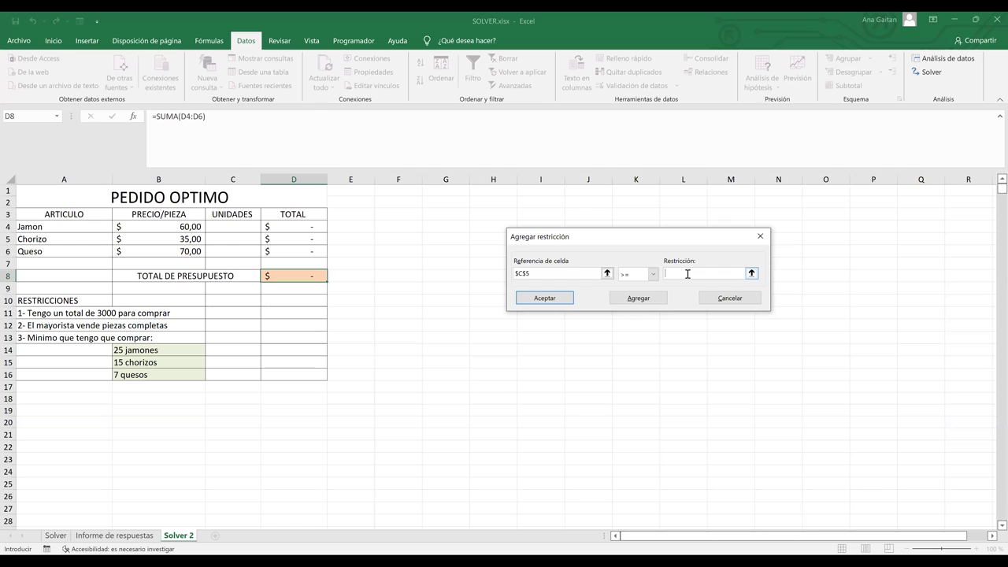
pyautogui.write('15')
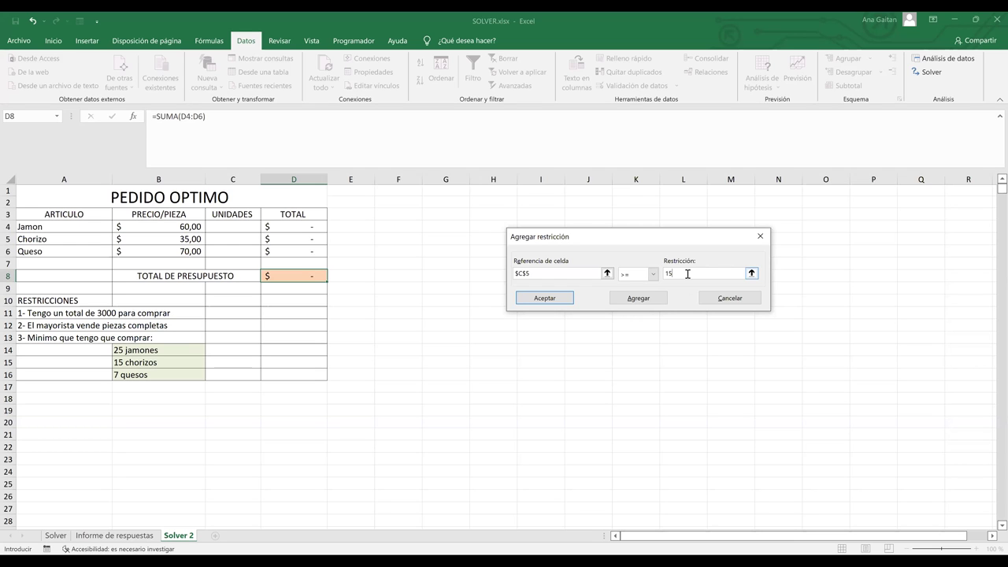
pyautogui.click(651, 304)
# Step: Add the minimum-purchase constraint for Queso, with C6 >= 7, and return to the Solver parameters
pyautogui.click(226, 254)
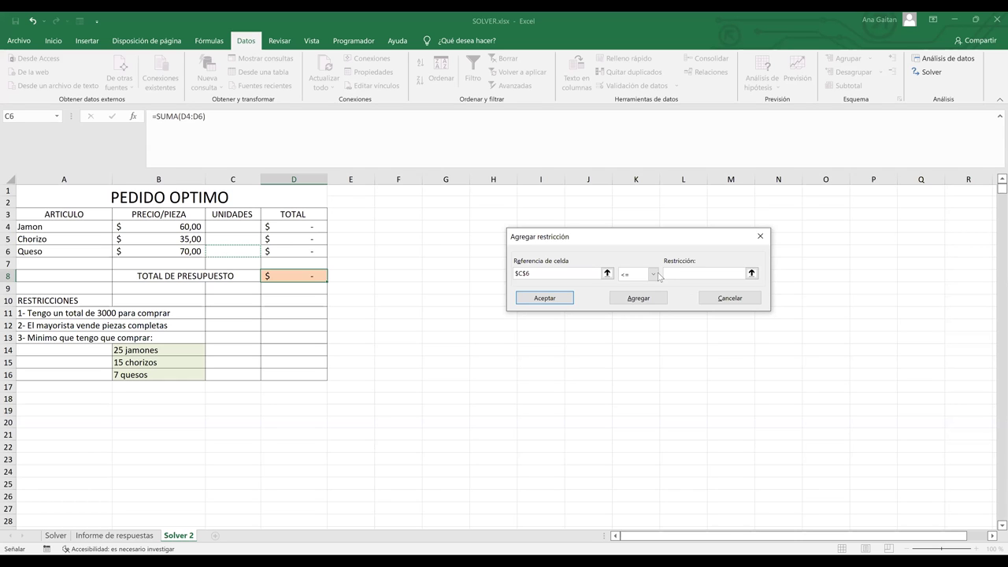
pyautogui.click(654, 275)
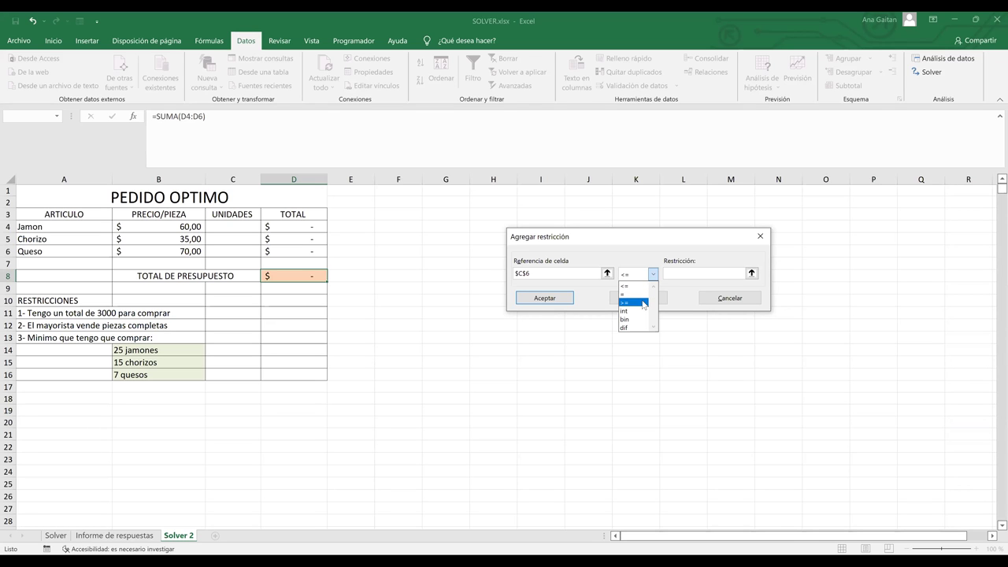
pyautogui.click(644, 302)
pyautogui.click(691, 270)
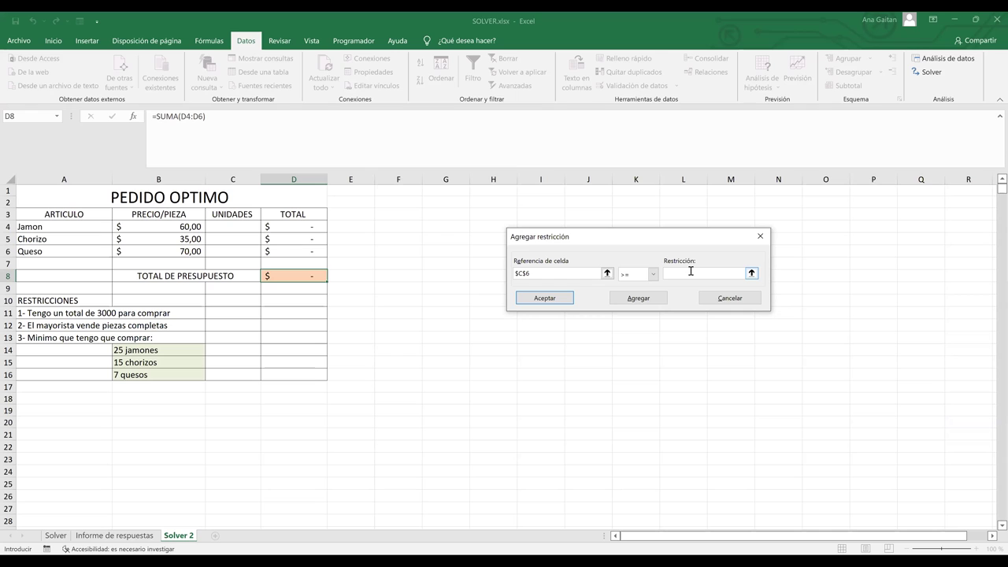
pyautogui.write('7')
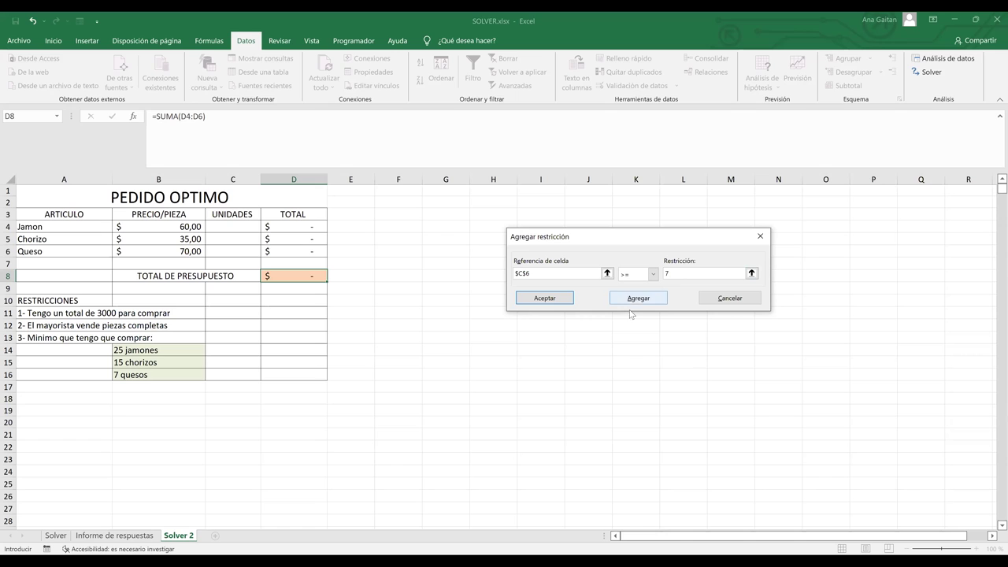
pyautogui.click(532, 300)
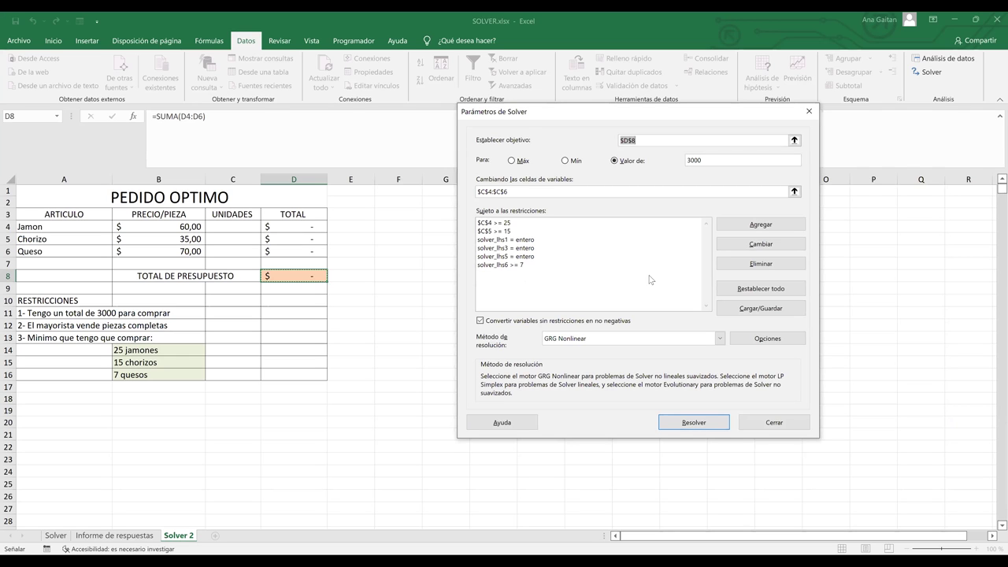
# Step: Run Solver with the defined constraints and keep its solution on the sheet
pyautogui.click(680, 426)
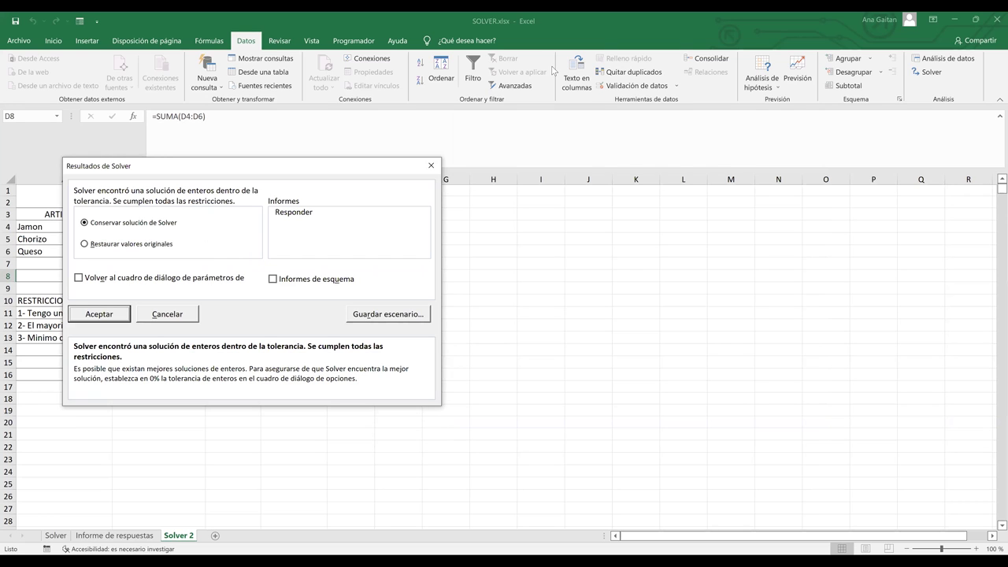
pyautogui.press('Return')
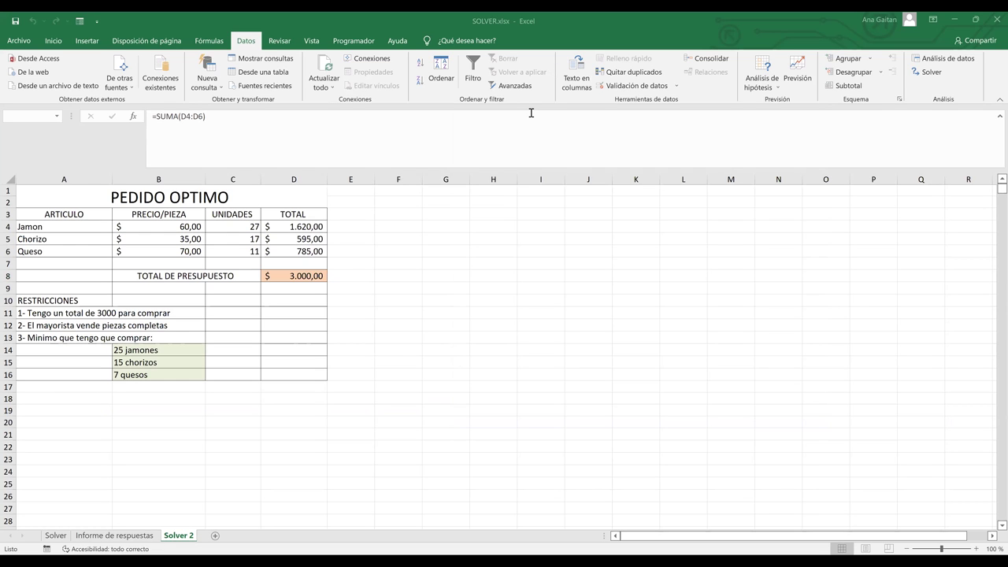
pyautogui.click(717, 71)
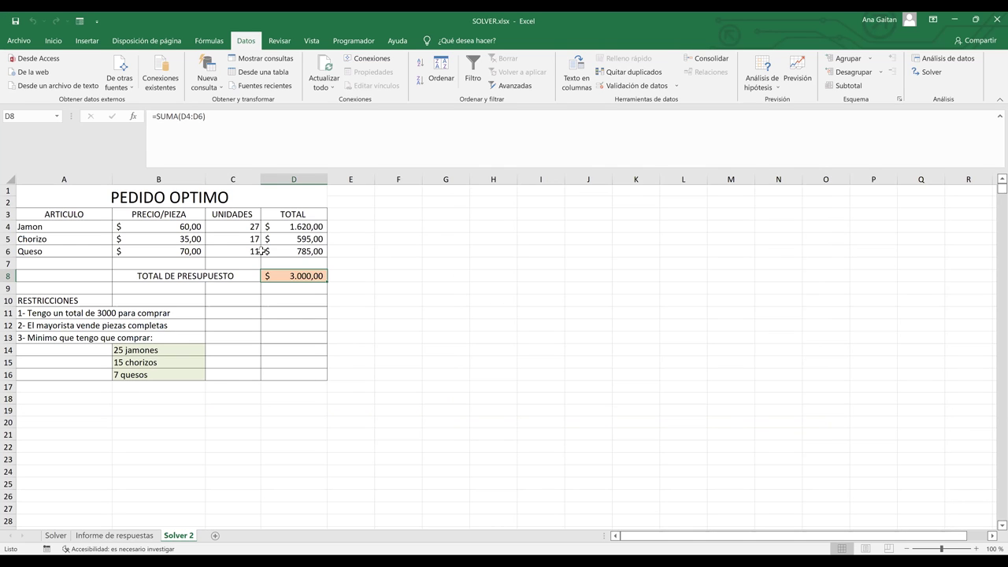
# Step: Examine the solved units for Jamon in C4 and Chorizo in C5
pyautogui.click(359, 274)
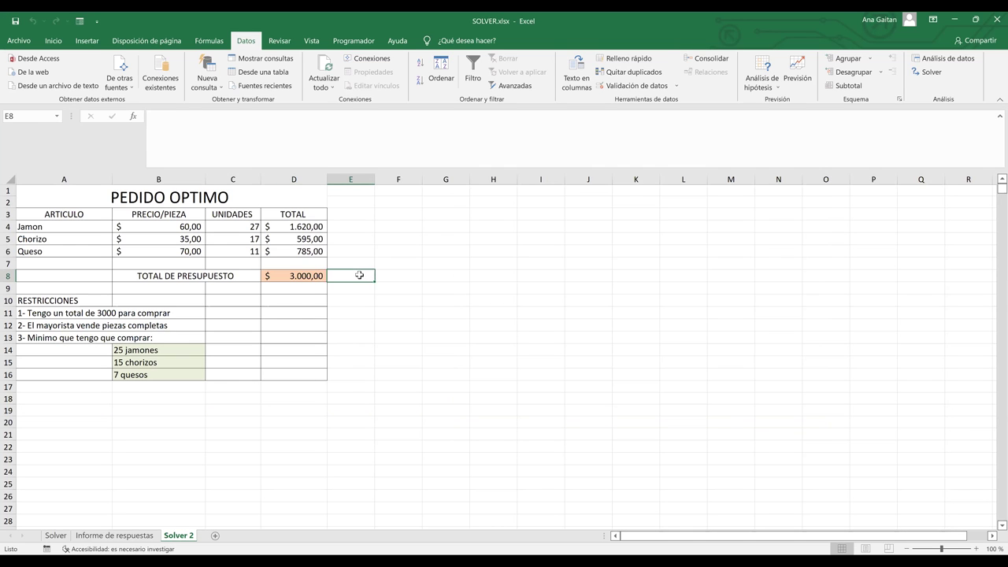
pyautogui.click(245, 225)
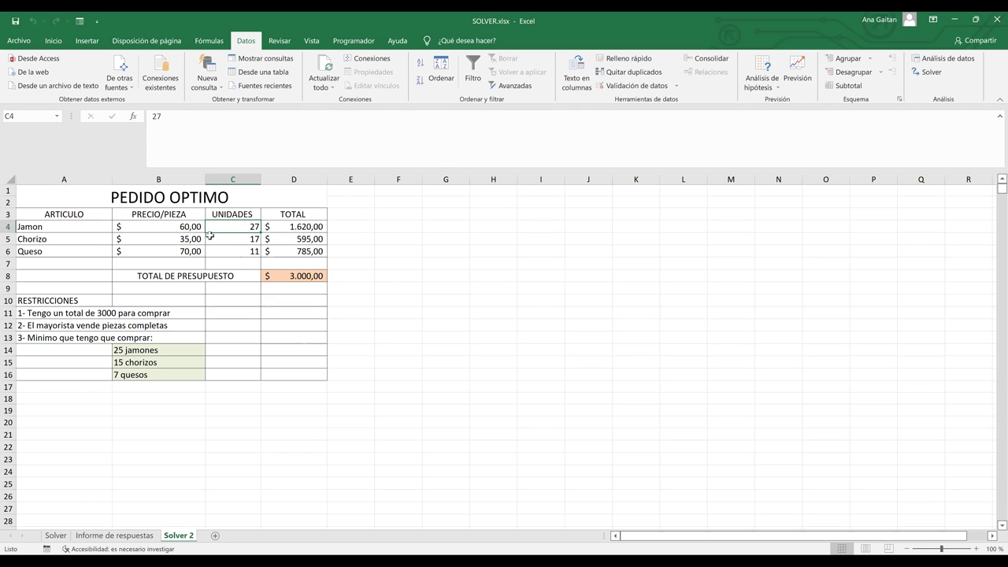
pyautogui.click(242, 242)
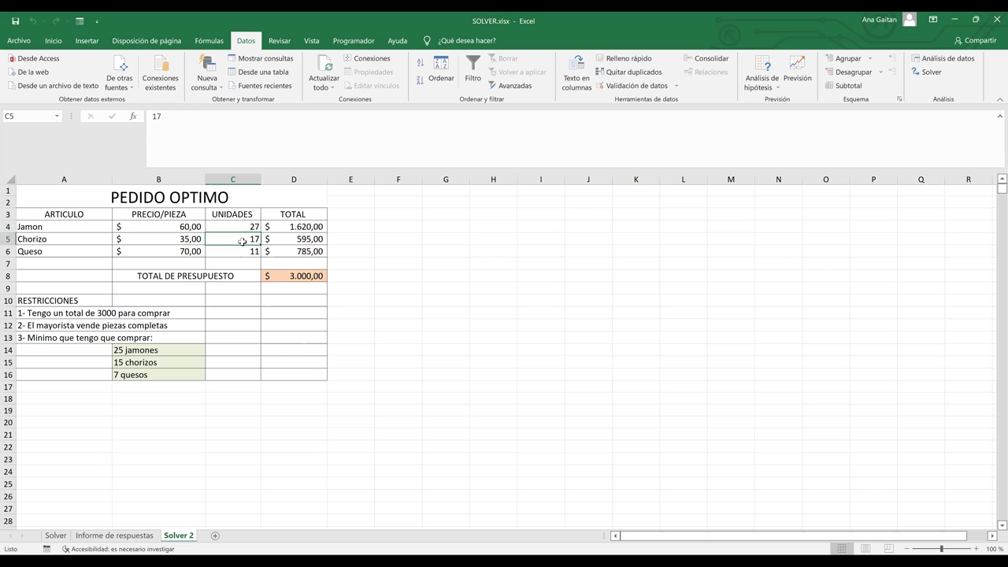
# Step: Compare the solved units in C4:C6 with the minimum quantities of jamones, chorizos and quesos in B14:B16
pyautogui.click(247, 253)
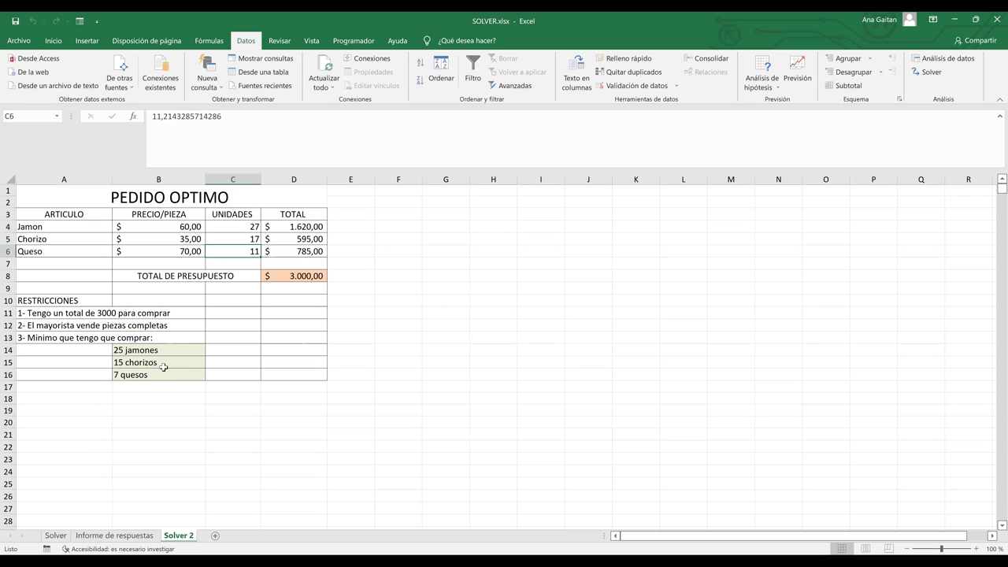
pyautogui.moveTo(163, 352); pyautogui.dragTo(163, 373)
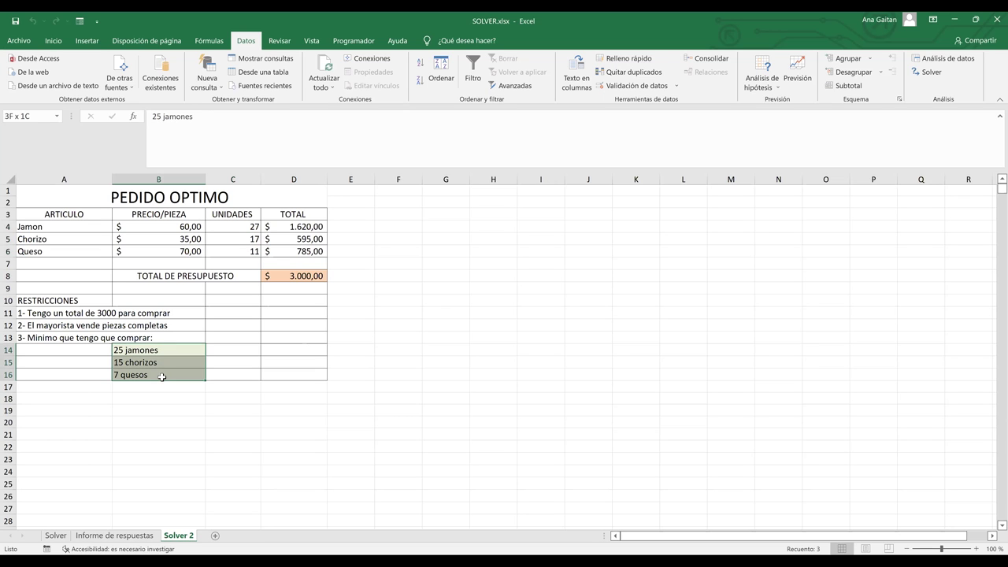
pyautogui.click(146, 354)
pyautogui.moveTo(237, 226); pyautogui.dragTo(237, 254)
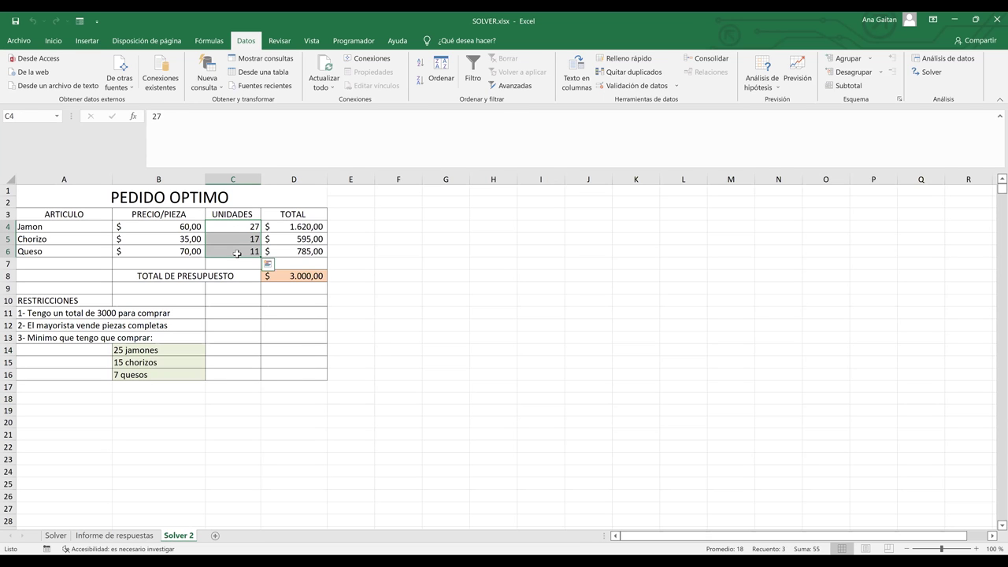
pyautogui.click(120, 352)
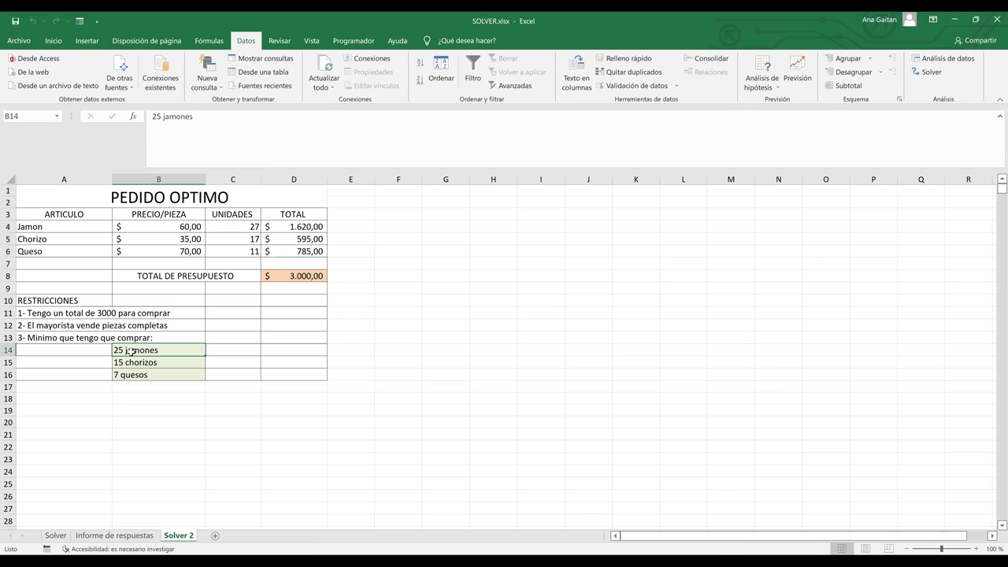
pyautogui.click(232, 230)
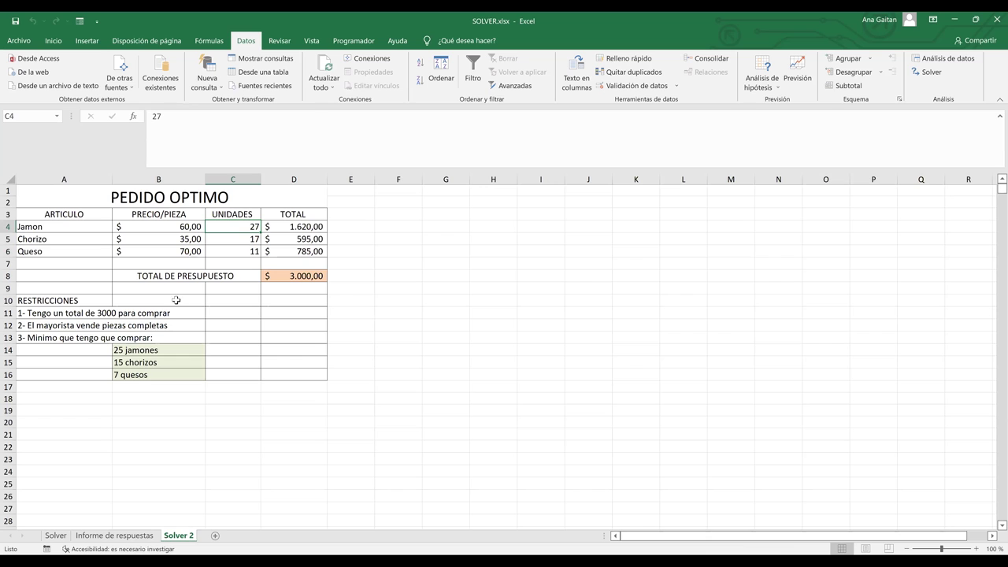
pyautogui.click(117, 364)
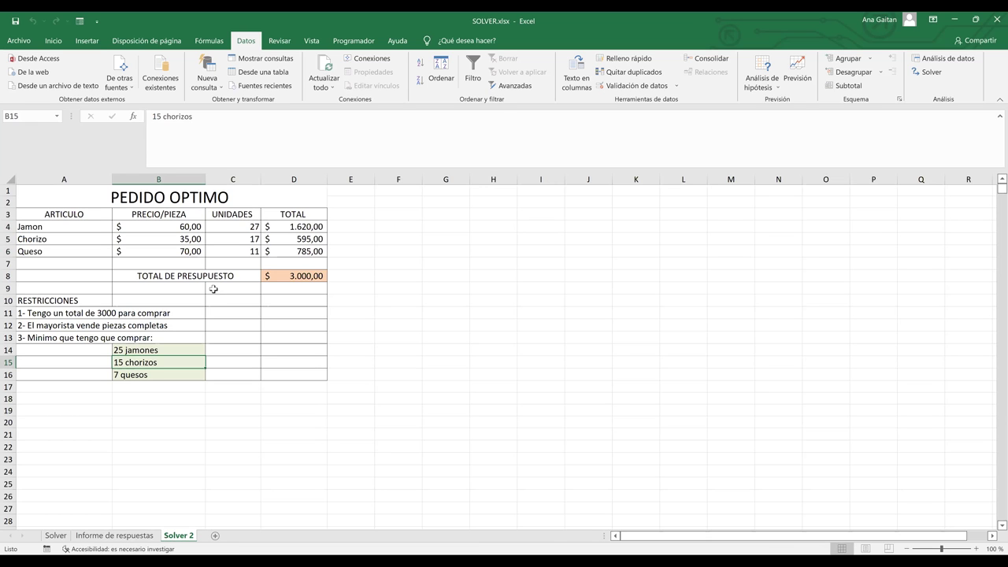
pyautogui.click(253, 240)
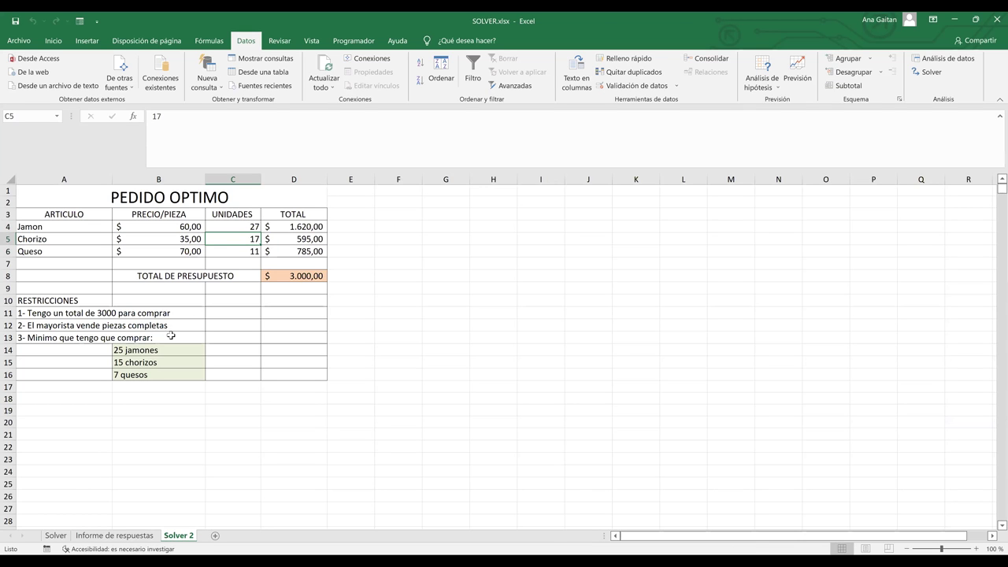
pyautogui.click(138, 377)
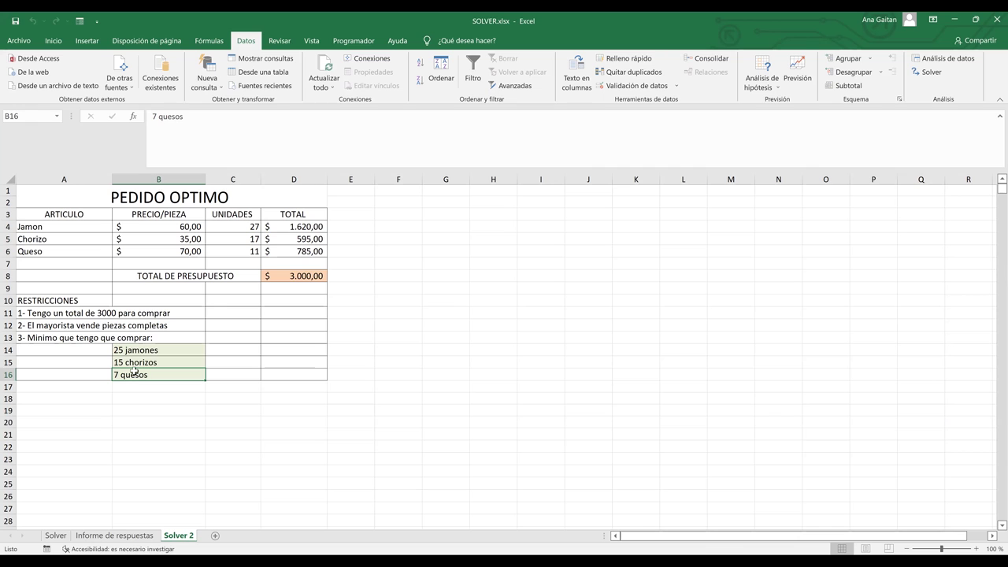
pyautogui.click(253, 251)
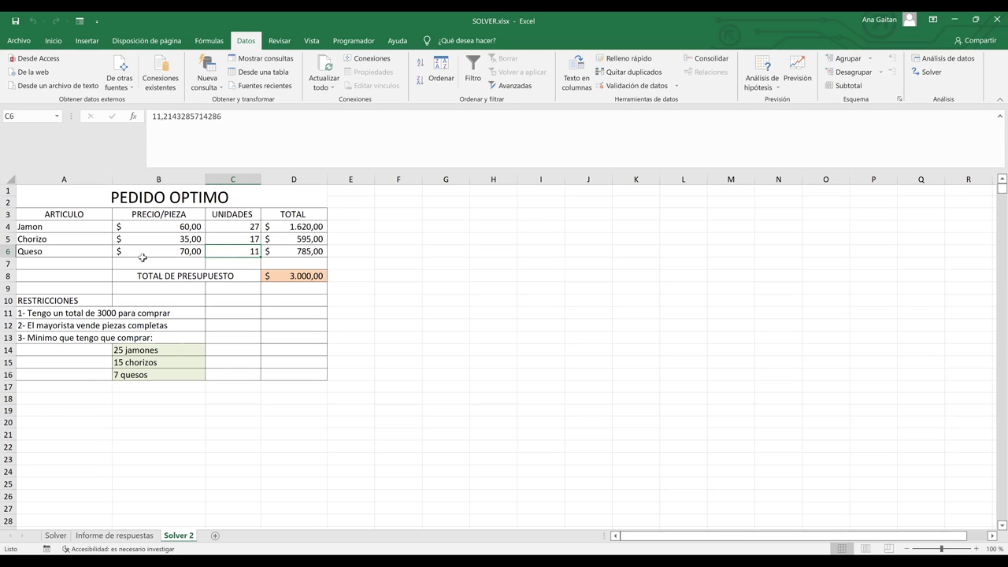
# Step: Check the total budget in D8 against the first restriction in row 11
pyautogui.click(315, 276)
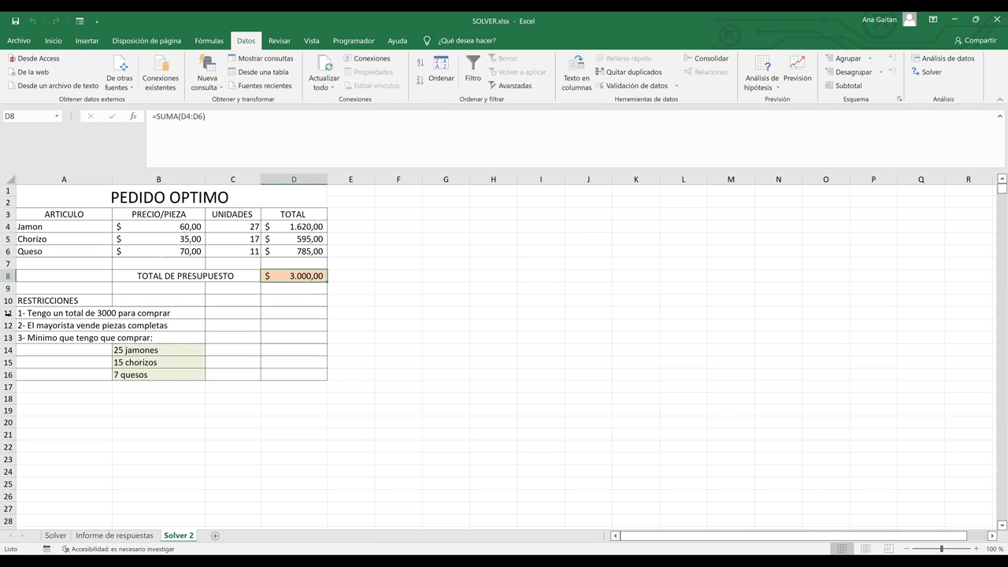
pyautogui.click(8, 313)
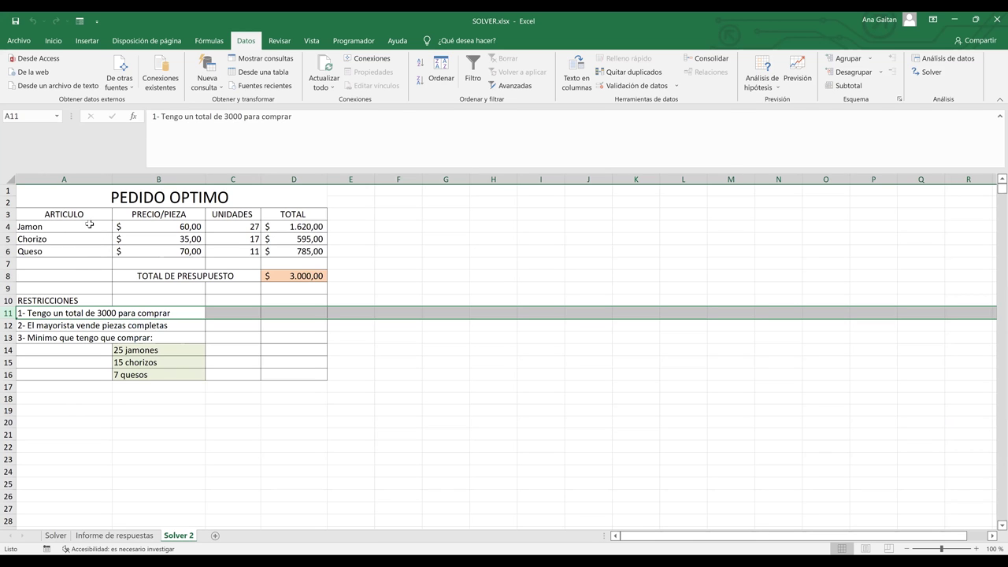
pyautogui.click(309, 275)
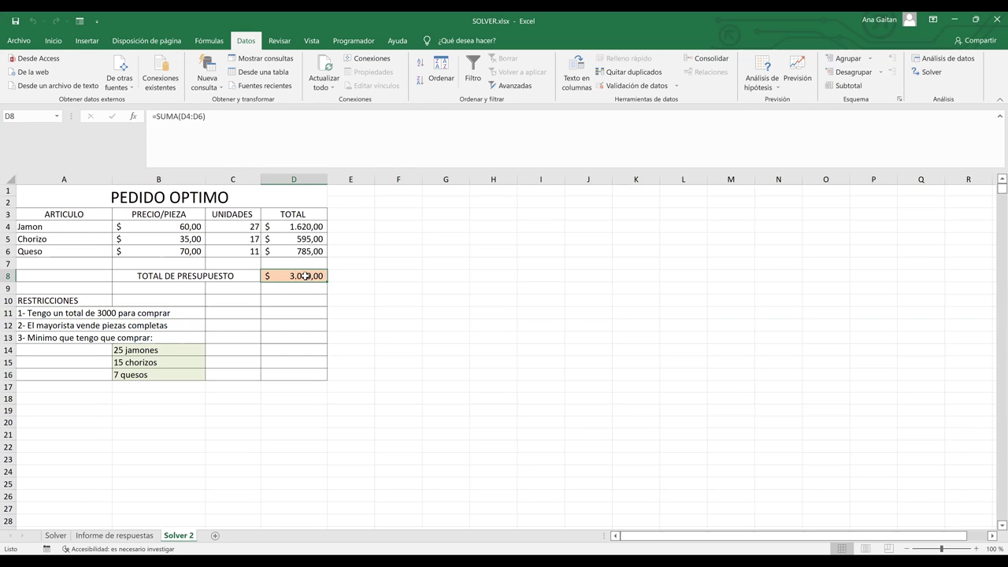
# Step: Run Solver again with the same parameters, keeping its solution and generating the Responder report
pyautogui.click(930, 73)
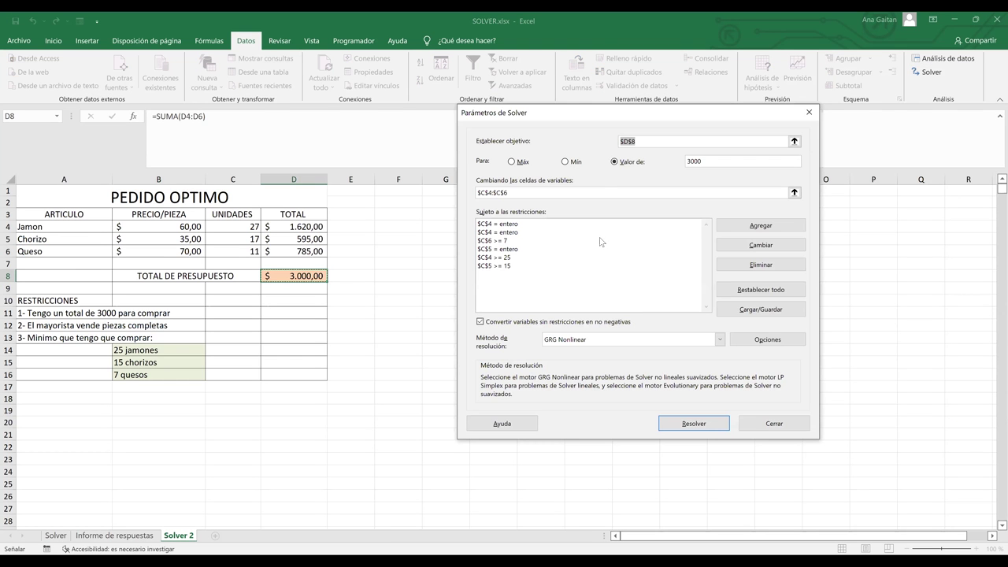
pyautogui.click(601, 240)
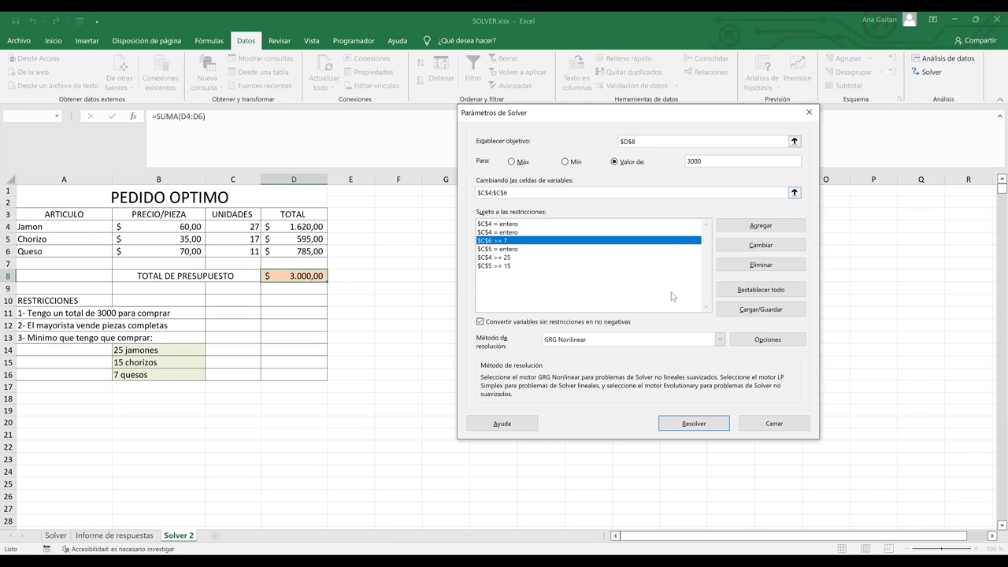
pyautogui.click(693, 423)
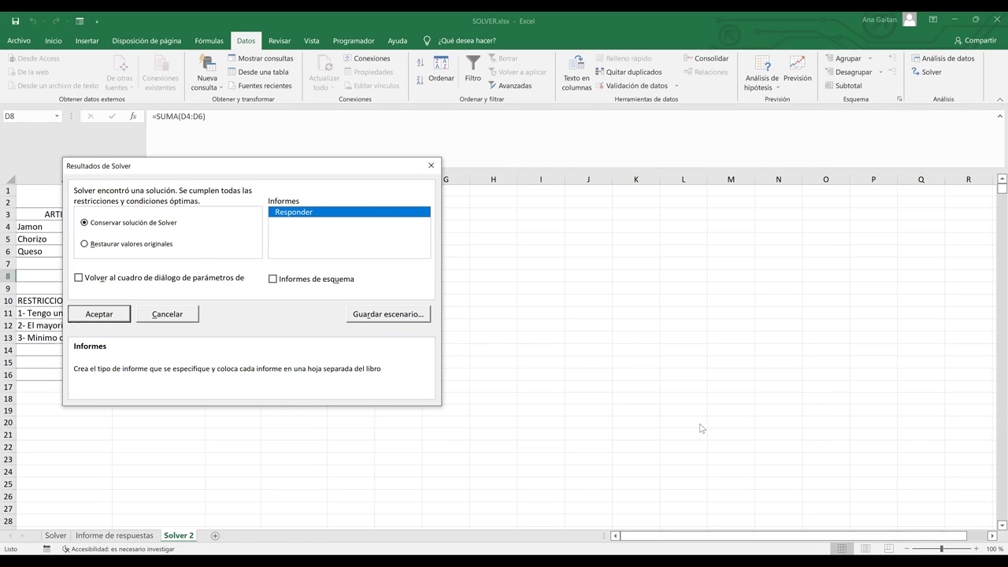
pyautogui.press('Return')
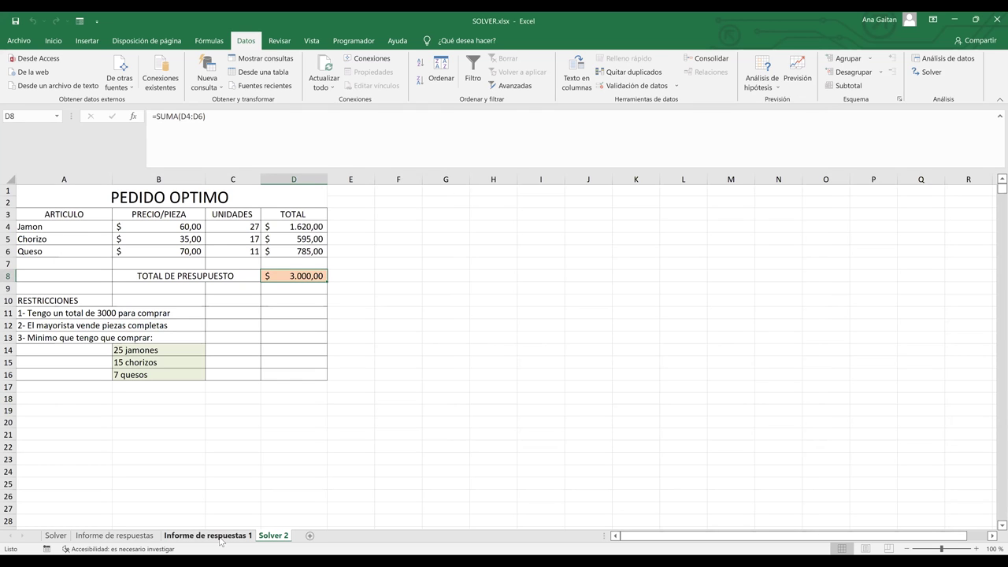
# Step: Examine the Informe de respuestas 1 sheet, from its creation date down to the variable cells and restrictions
pyautogui.click(207, 536)
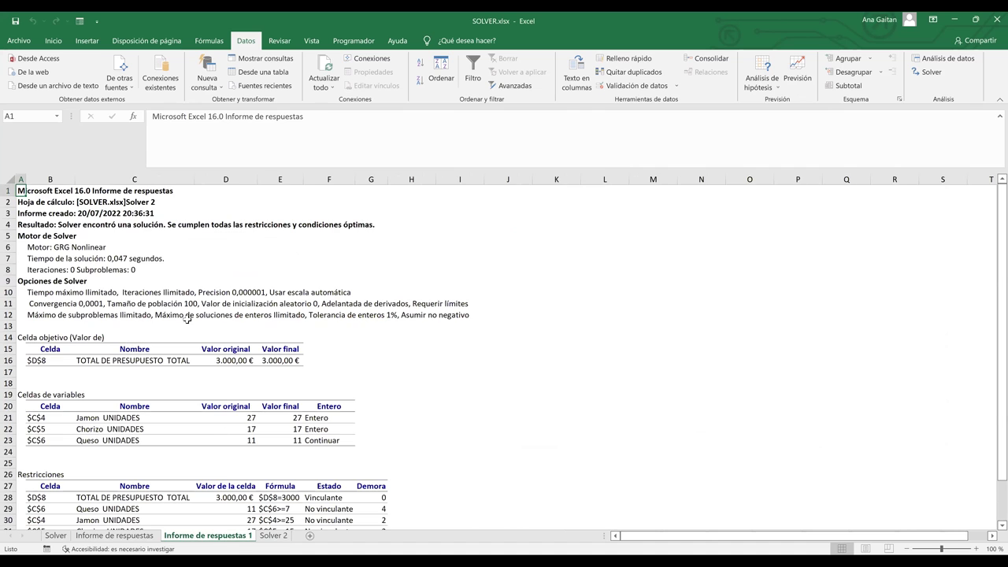
pyautogui.click(111, 212)
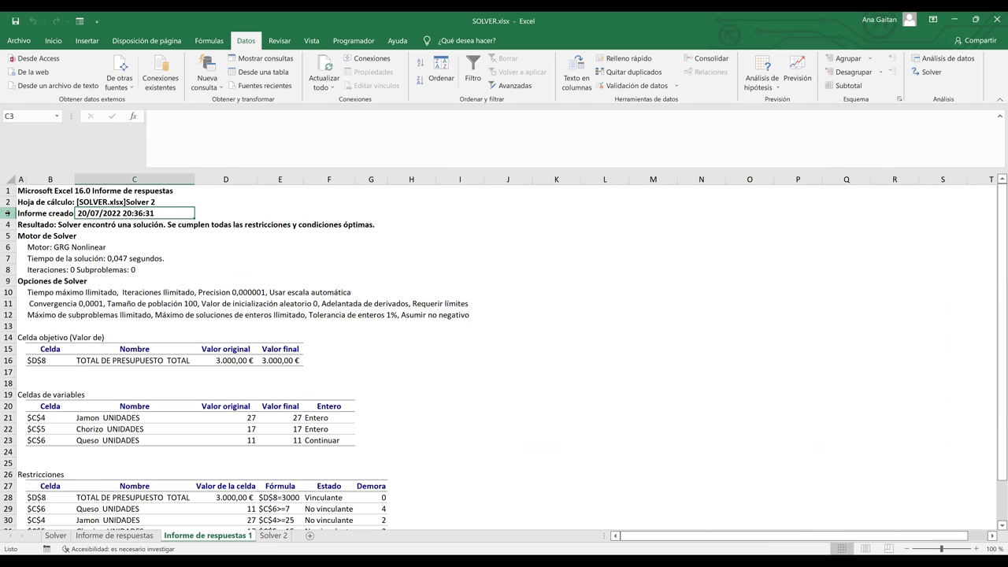
pyautogui.click(6, 212)
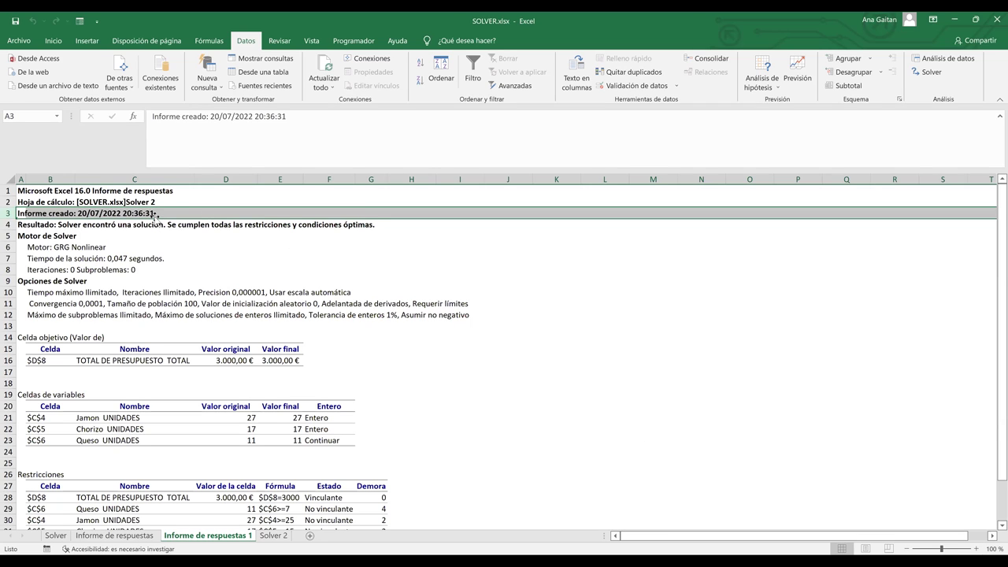
pyautogui.click(562, 338)
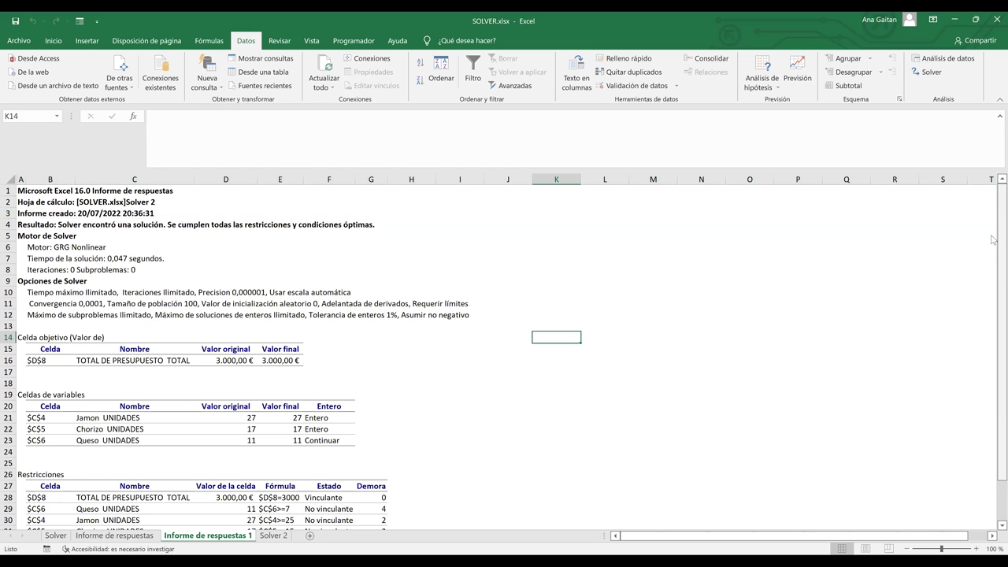
pyautogui.scroll(-2, 993, 260)
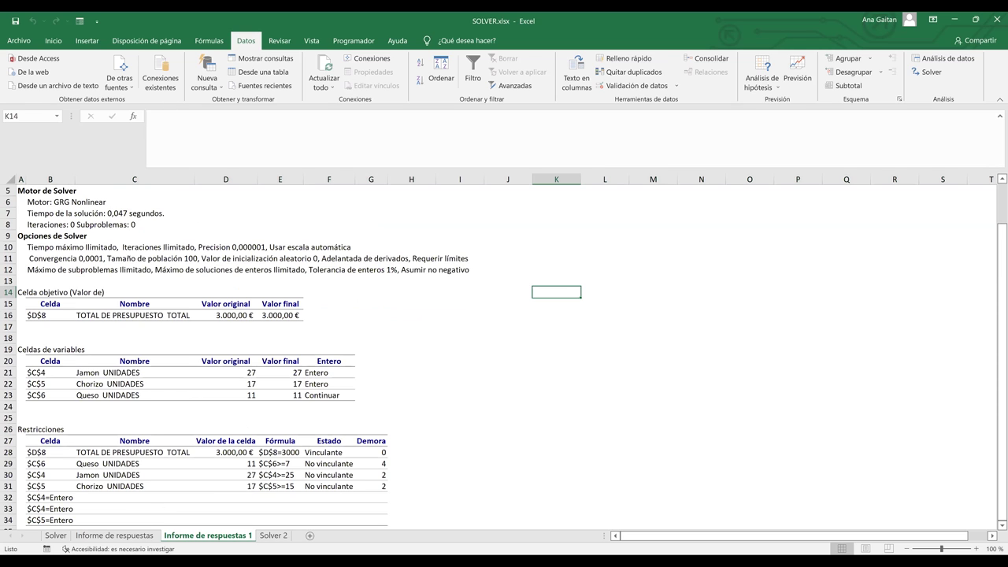
# Step: Compare the units in C4:C6 on the Solver 2 sheet with the tables in Informe de respuestas 1
pyautogui.click(280, 538)
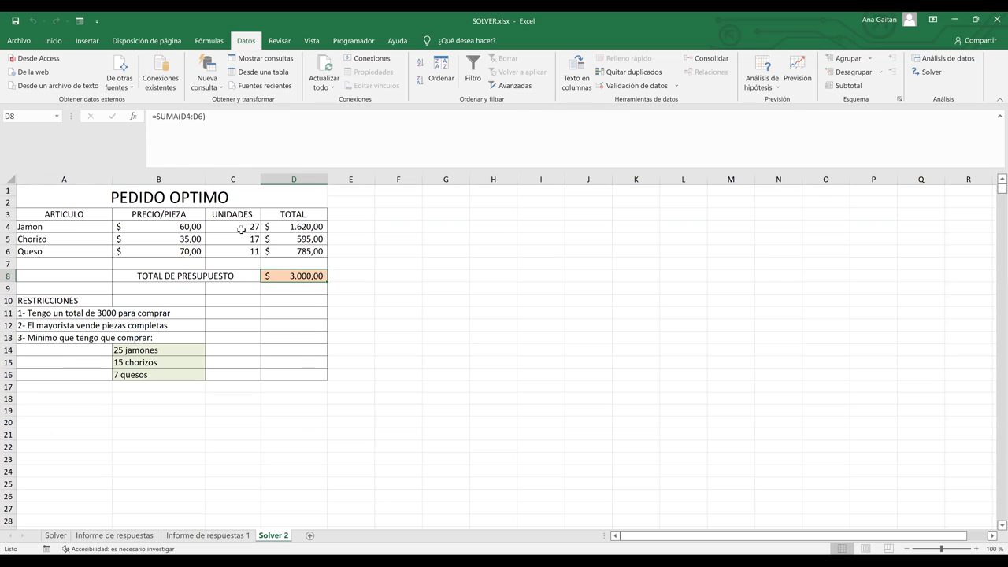
pyautogui.moveTo(240, 229); pyautogui.dragTo(240, 248)
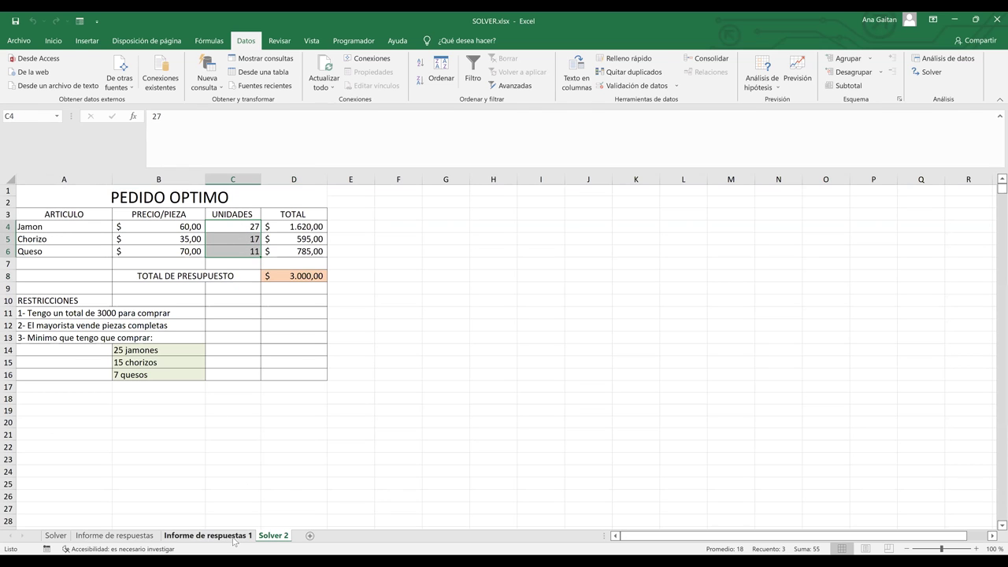
pyautogui.click(208, 535)
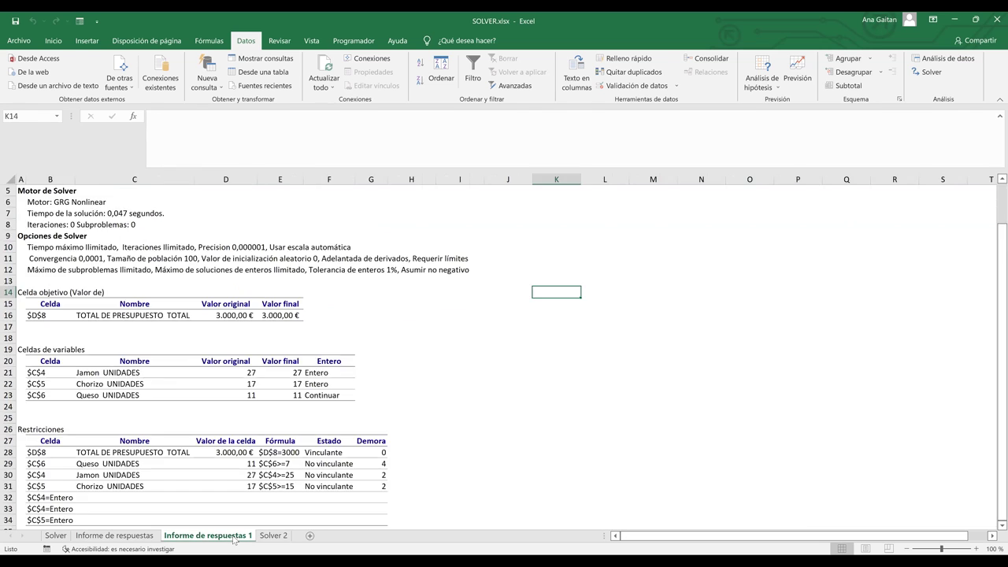
pyautogui.click(515, 247)
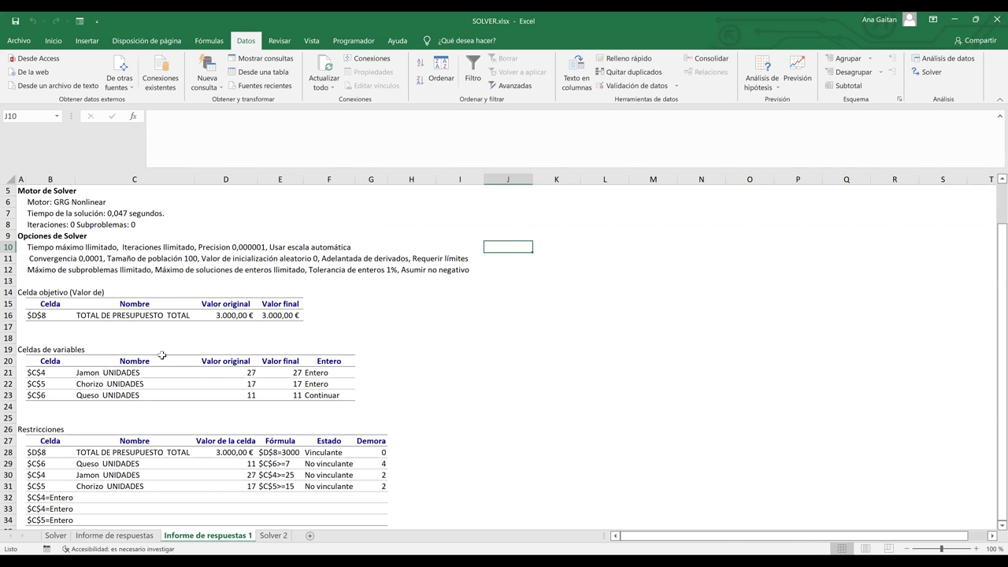
pyautogui.click(340, 334)
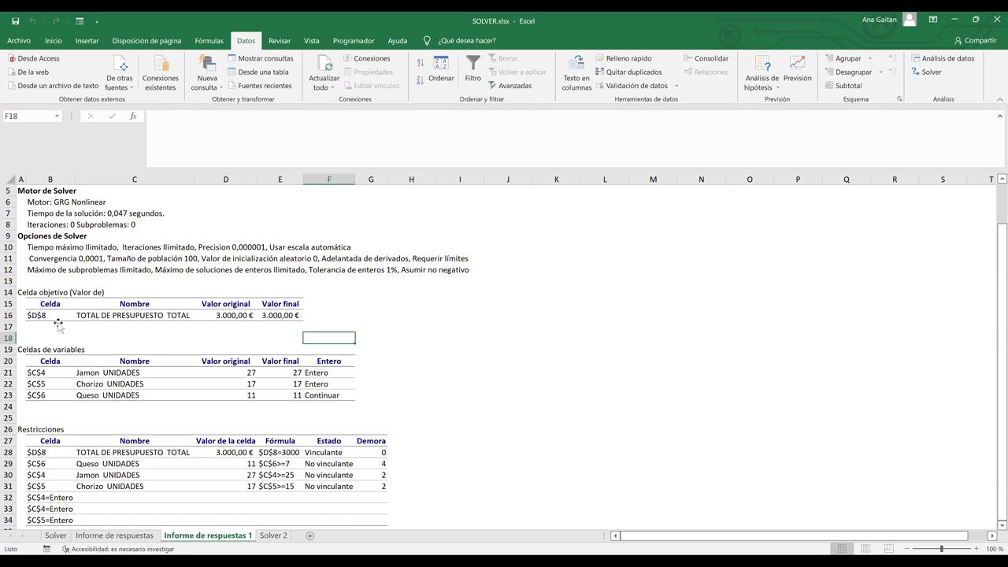
# Step: Compare the total budget in D8 on Solver 2 with the objective cell row in Informe de respuestas 1, ending on Solver 2
pyautogui.click(273, 535)
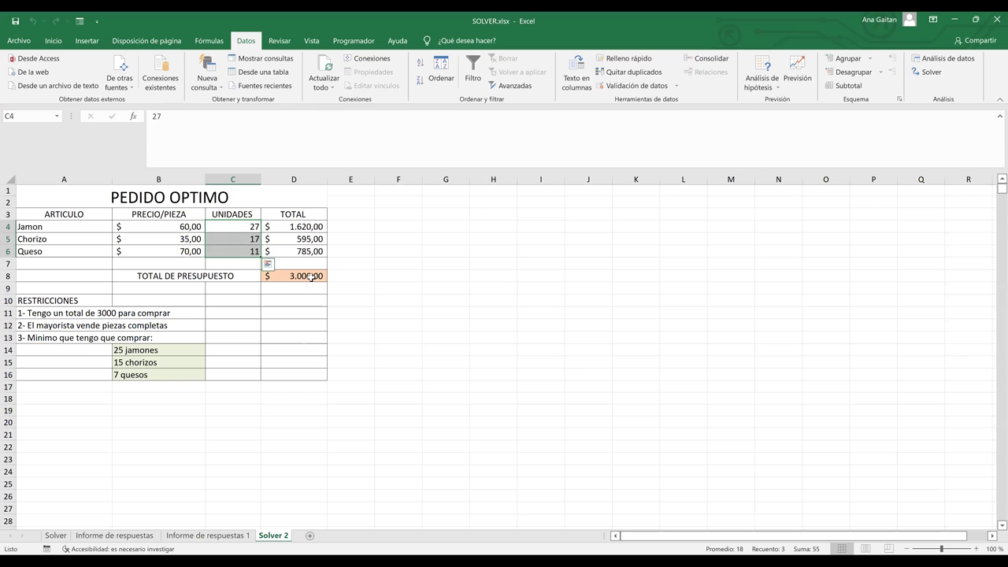
pyautogui.click(311, 277)
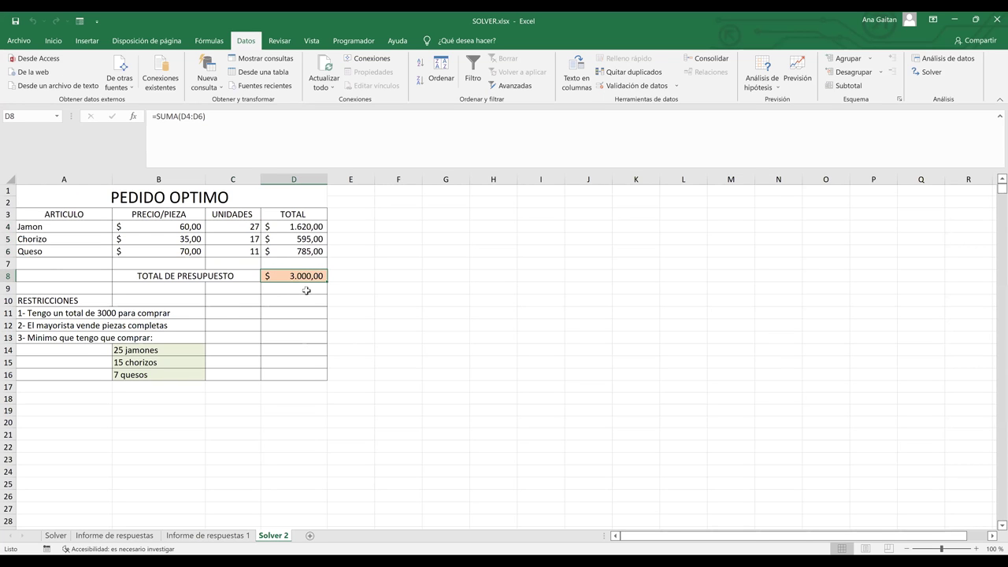
pyautogui.click(208, 535)
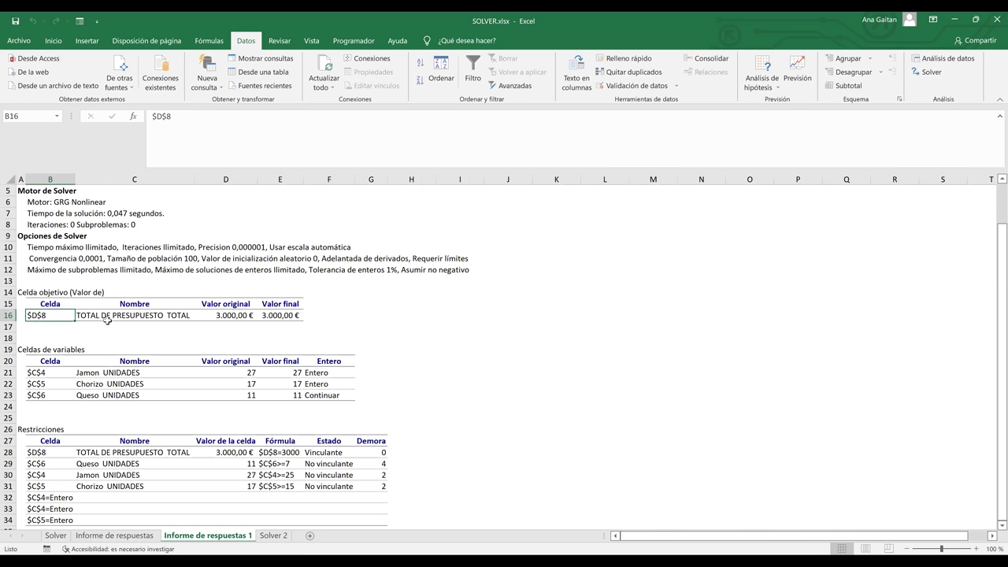
pyautogui.click(107, 316)
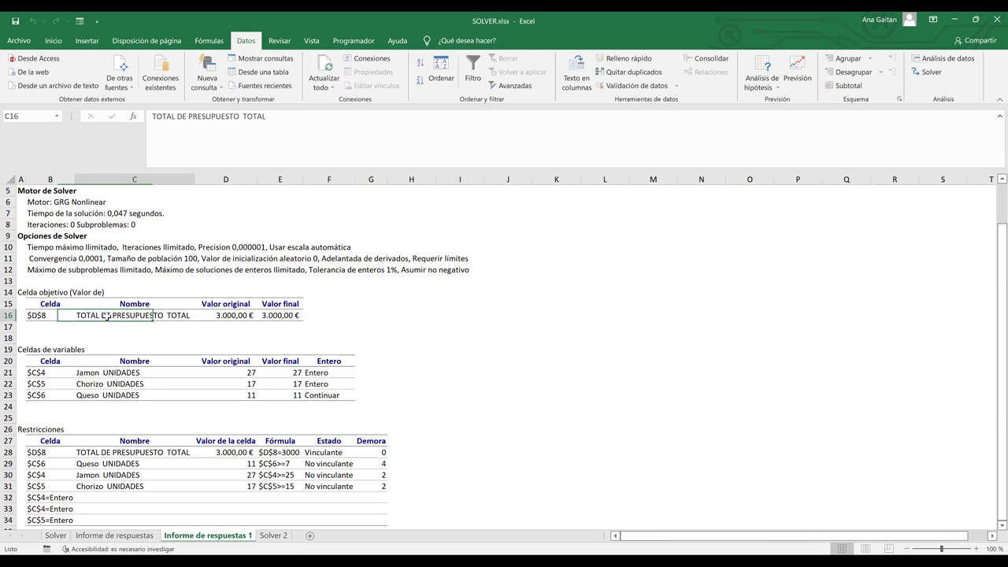
pyautogui.click(234, 316)
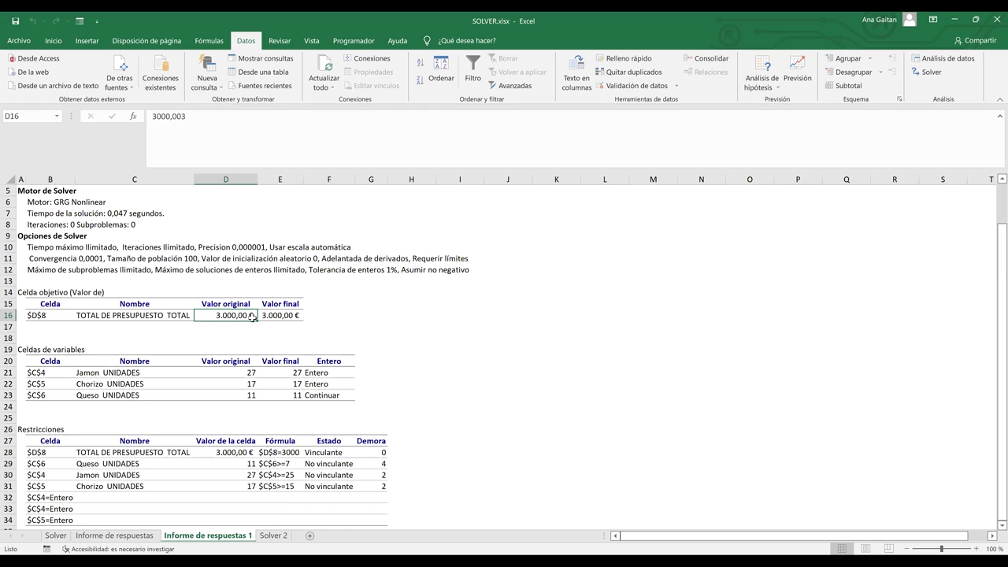
pyautogui.click(281, 539)
pyautogui.keyDown('ctrl'); pyautogui.click(233, 536); pyautogui.keyUp('ctrl')
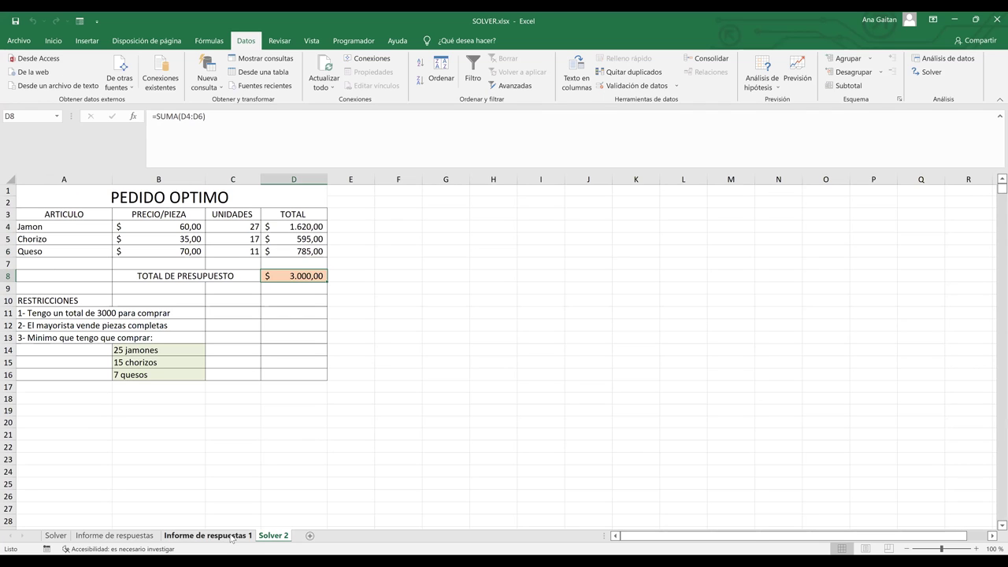
pyautogui.keyDown('ctrl'); pyautogui.click(230, 538); pyautogui.keyUp('ctrl')
pyautogui.click(471, 240)
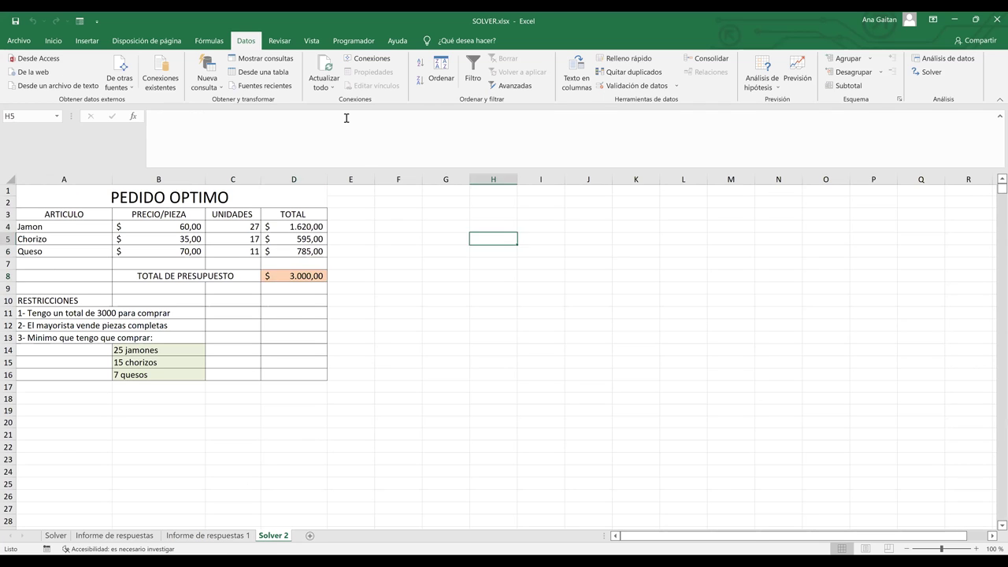
pyautogui.click(211, 41)
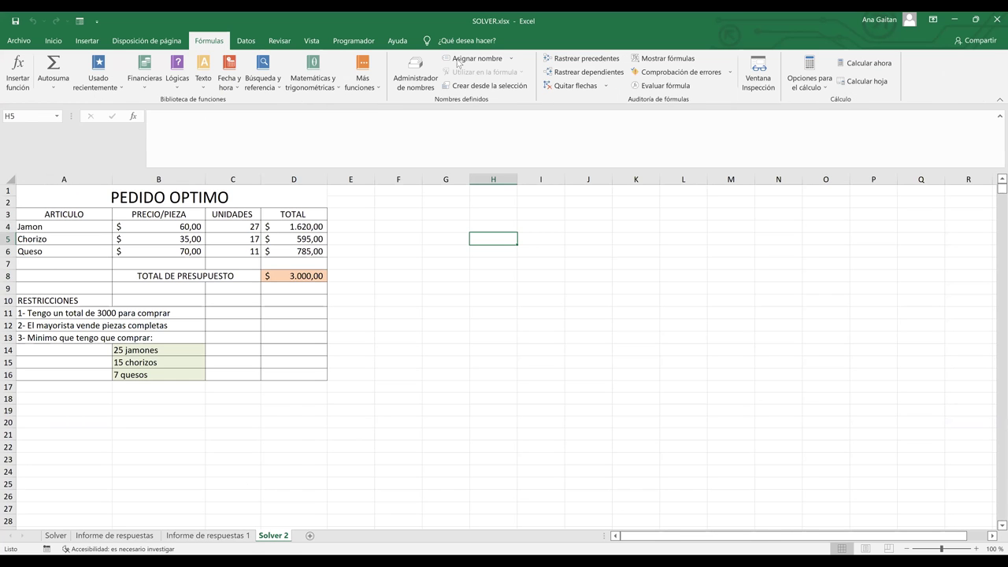
pyautogui.click(247, 43)
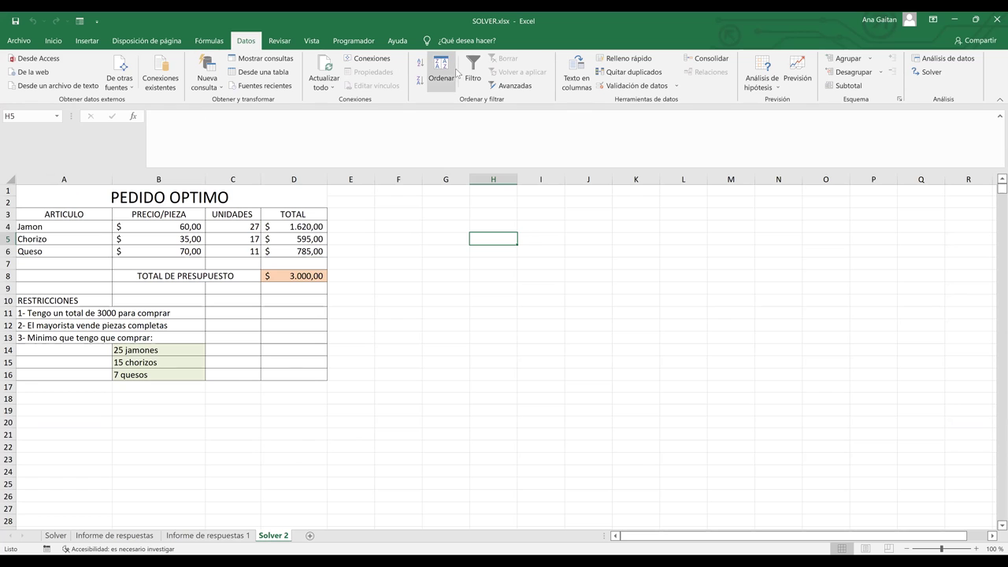
# Step: Format cell H5 on Solver 2 as Contabilidad, enter 90 in it and ç in H6
pyautogui.click(210, 42)
pyautogui.scroll(3, 39, 43)
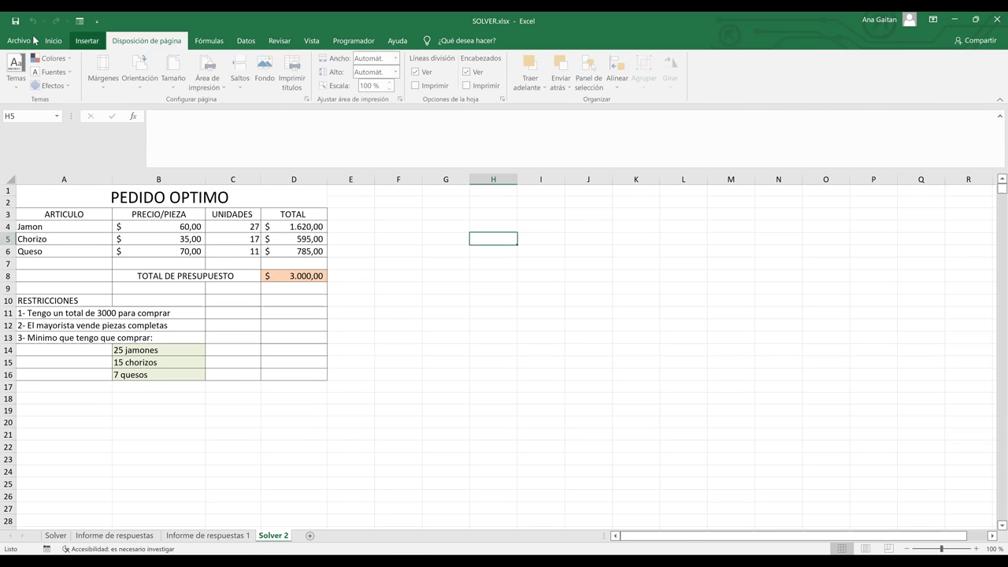
pyautogui.click(427, 64)
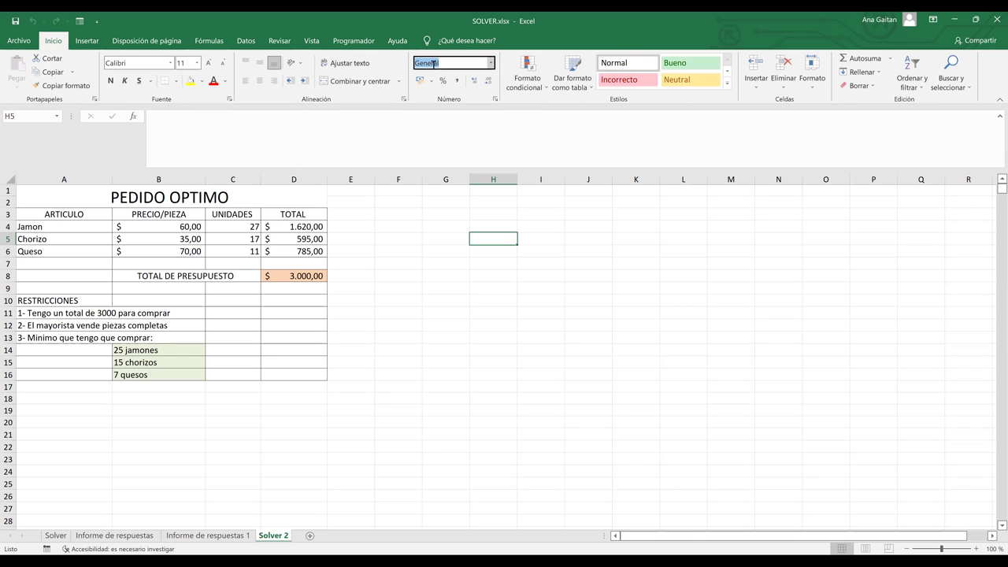
pyautogui.click(491, 64)
pyautogui.click(486, 157)
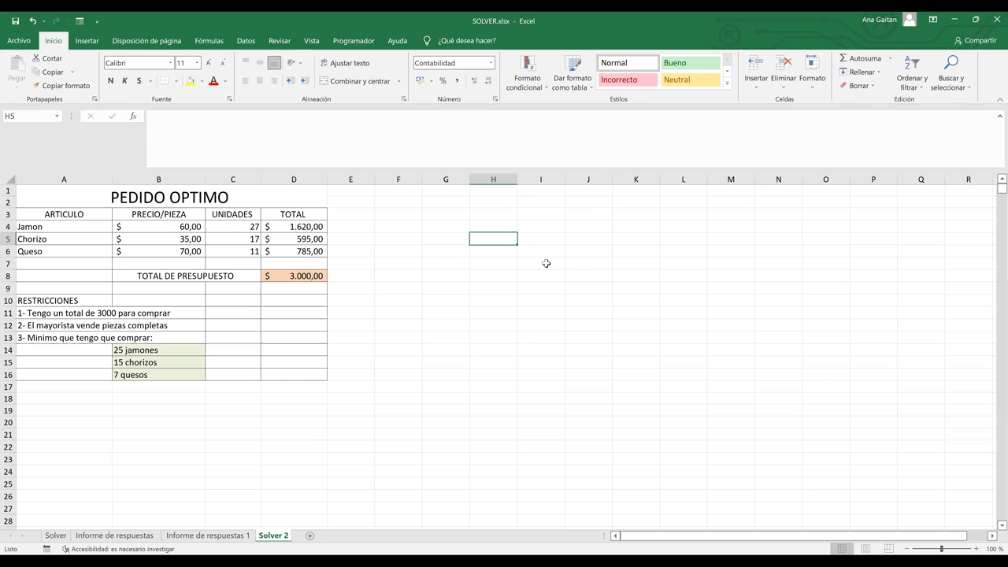
pyautogui.write('90')
pyautogui.press('Return')
pyautogui.write('ç')
pyautogui.press('Return')
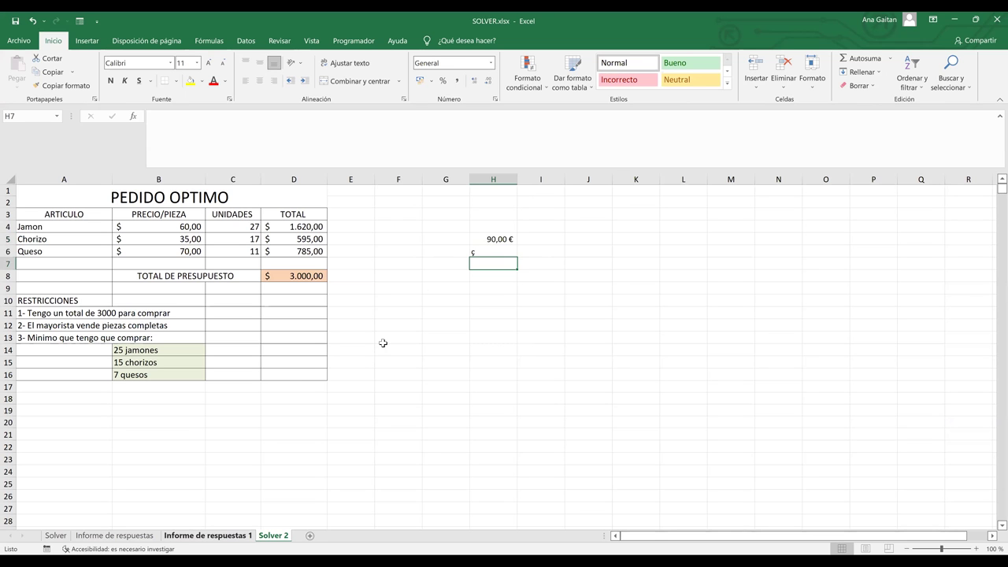
# Step: Check the original and final values of the objective cell in D16 and E16 of Informe de respuestas 1
pyautogui.click(235, 541)
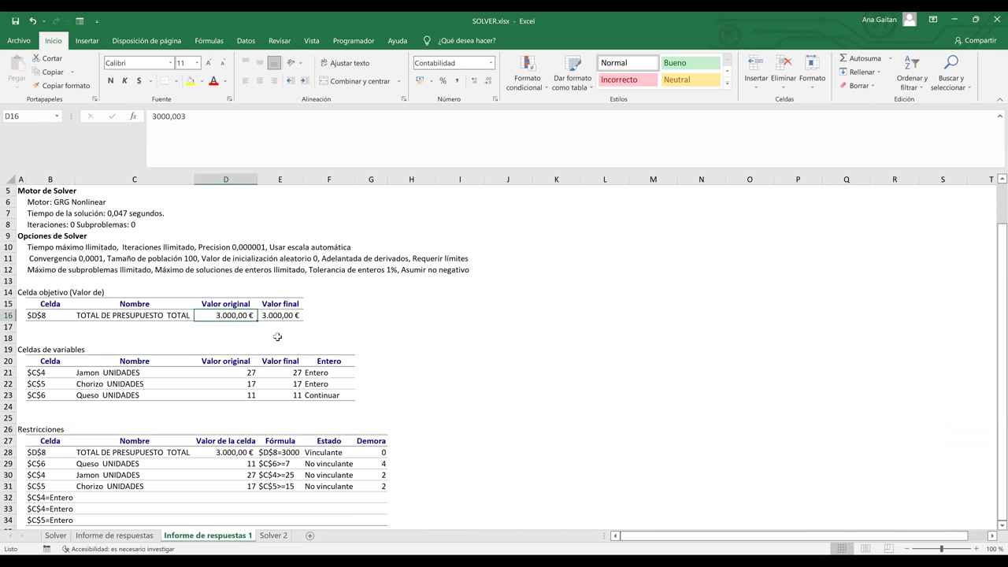
pyautogui.click(287, 315)
pyautogui.click(245, 313)
pyautogui.click(290, 317)
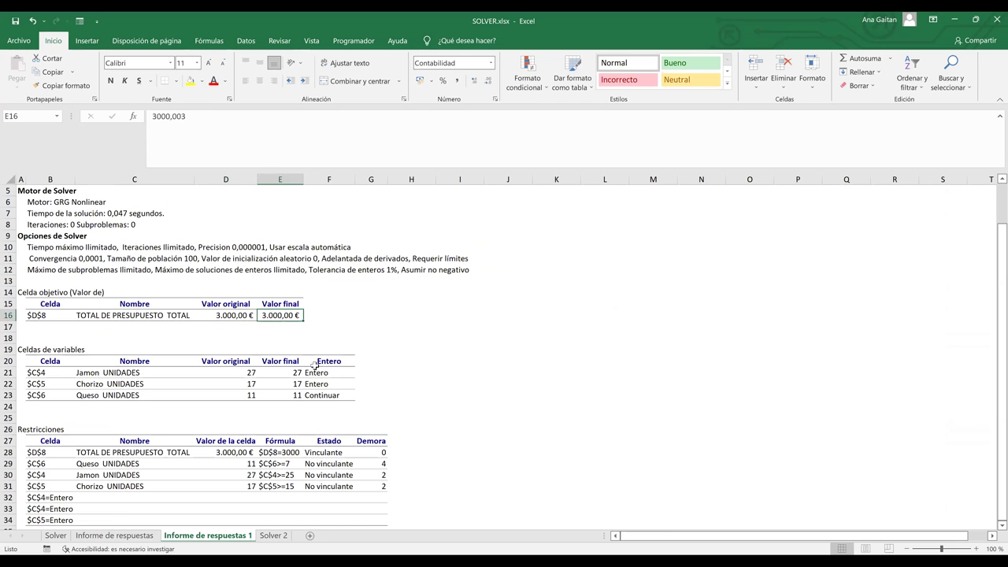
pyautogui.click(340, 407)
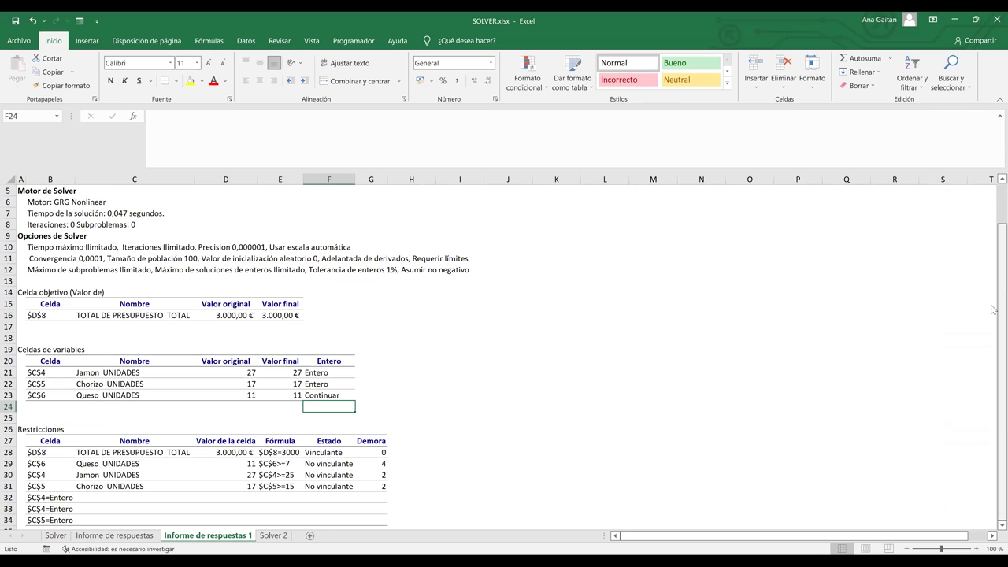
# Step: Compare the Jamon variable row in Informe de respuestas 1 with cell C4 on Solver 2, including its Entero type
pyautogui.click(30, 376)
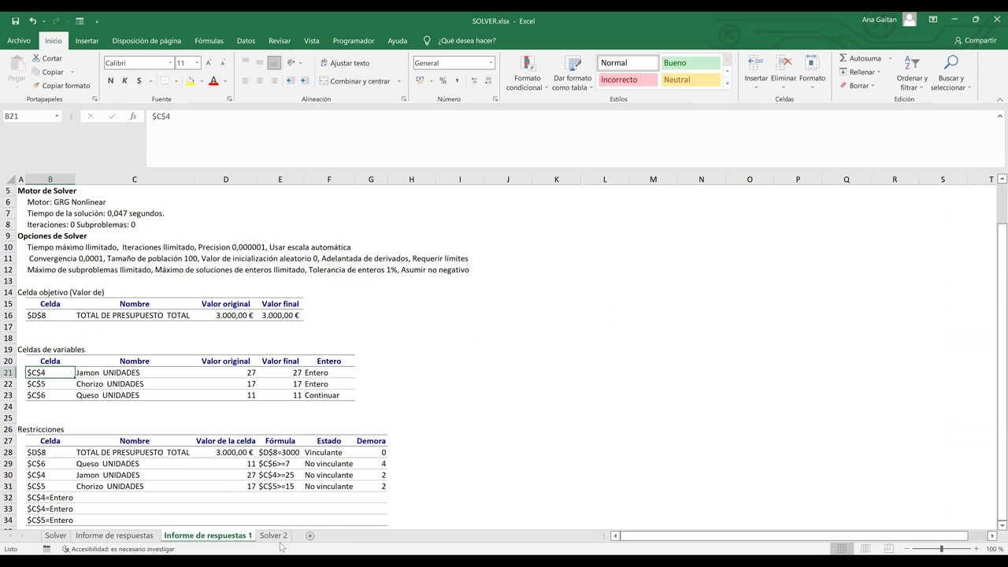
pyautogui.click(273, 535)
pyautogui.click(241, 227)
pyautogui.click(250, 375)
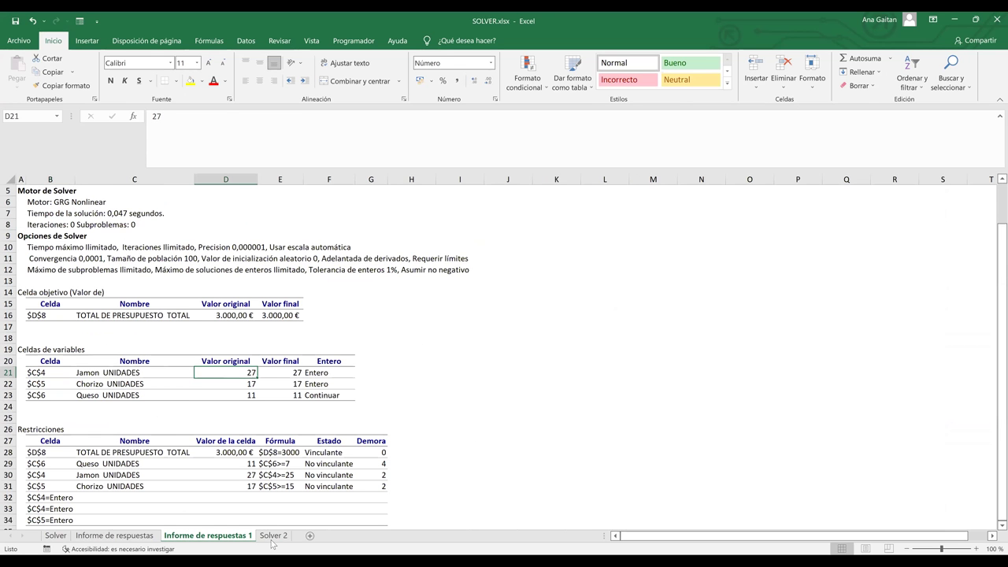
pyautogui.click(273, 536)
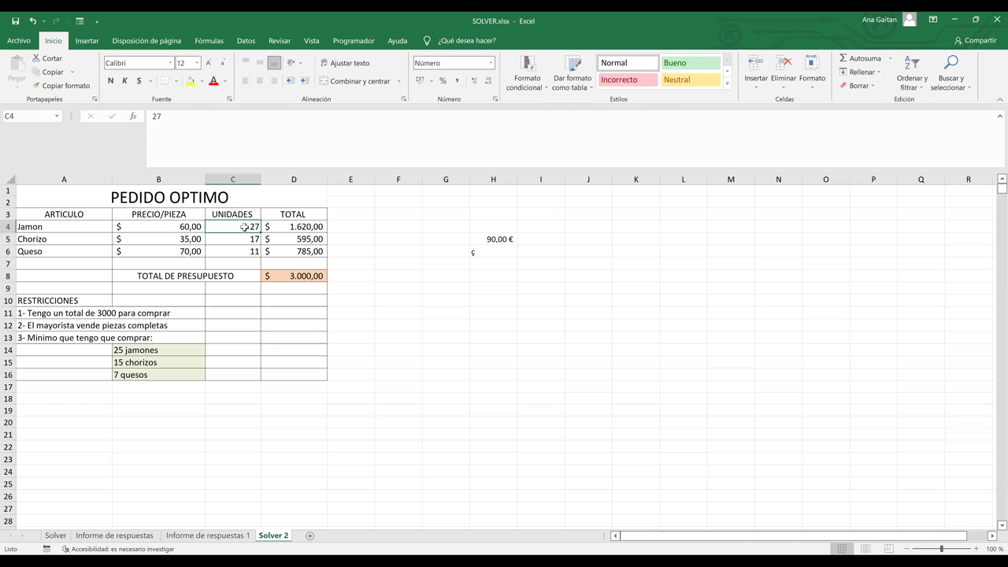
pyautogui.click(235, 538)
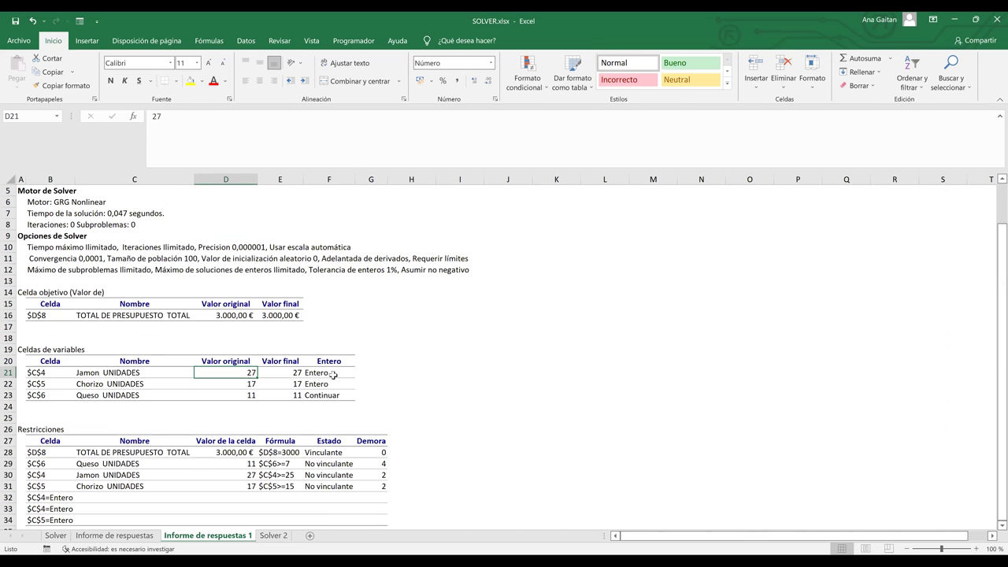
pyautogui.click(331, 374)
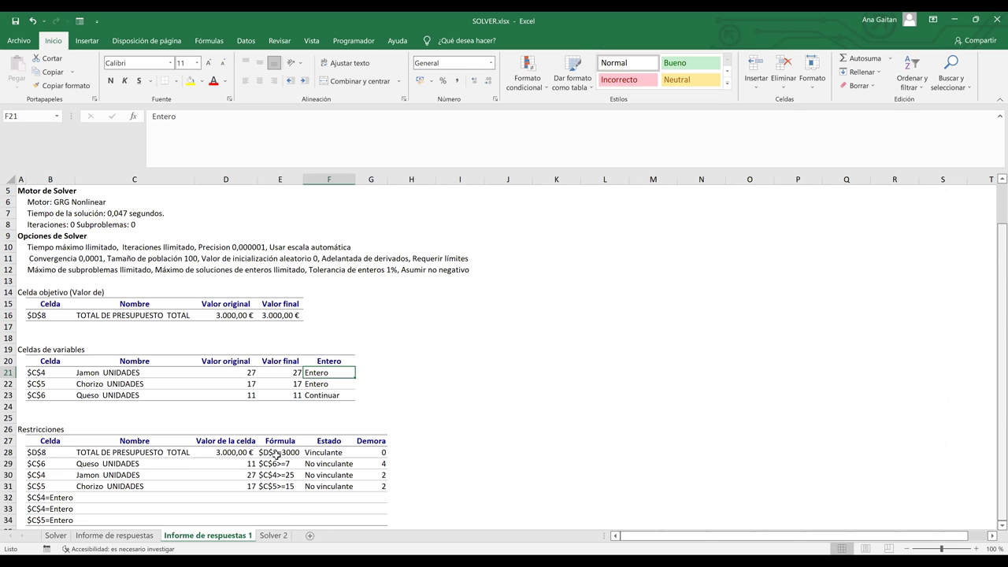
# Step: Go through the Restricciones table in Informe de respuestas 1 row by row, from row 26 to row 31
pyautogui.click(6, 429)
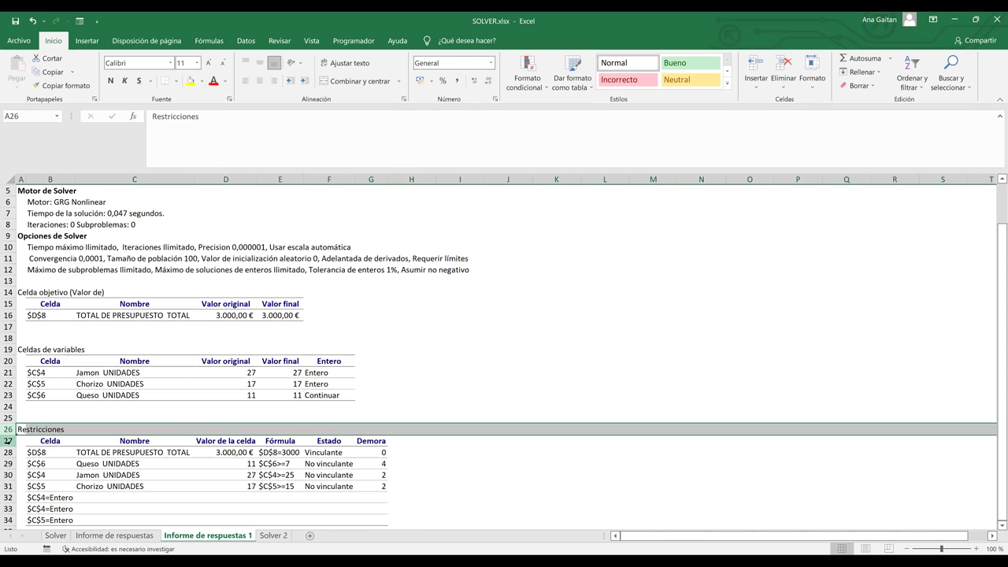
pyautogui.click(7, 441)
pyautogui.click(6, 452)
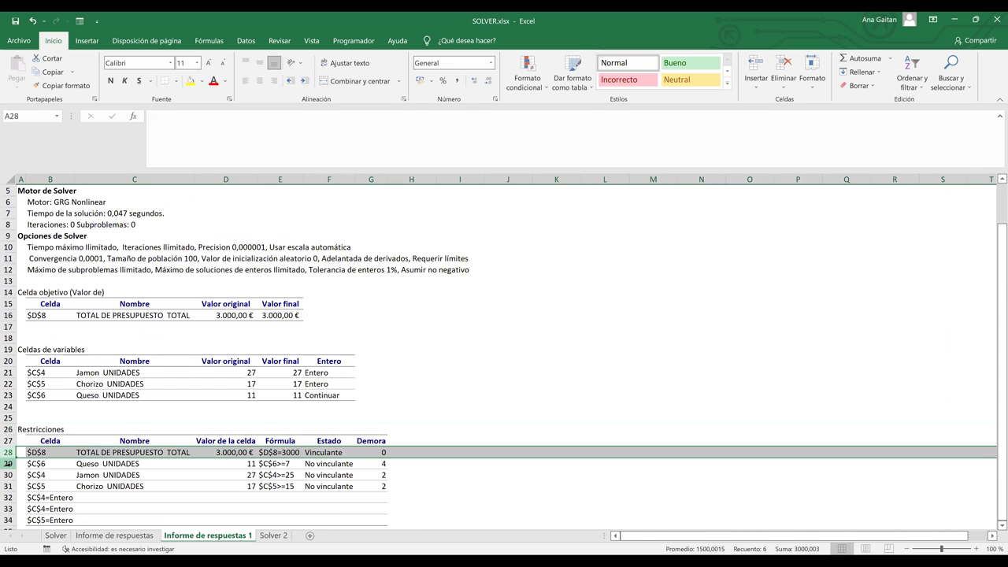
pyautogui.click(7, 463)
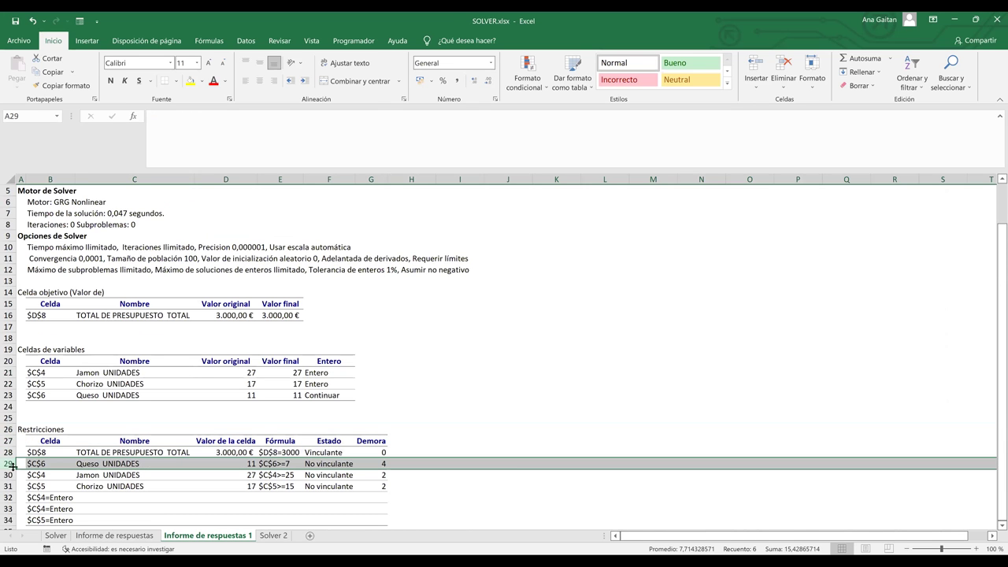
pyautogui.click(6, 475)
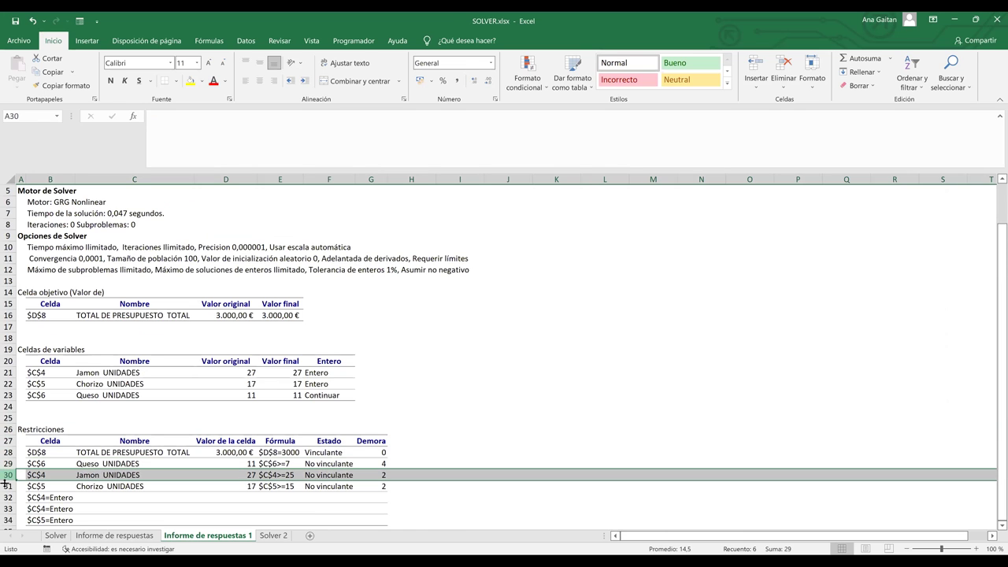
pyautogui.click(6, 485)
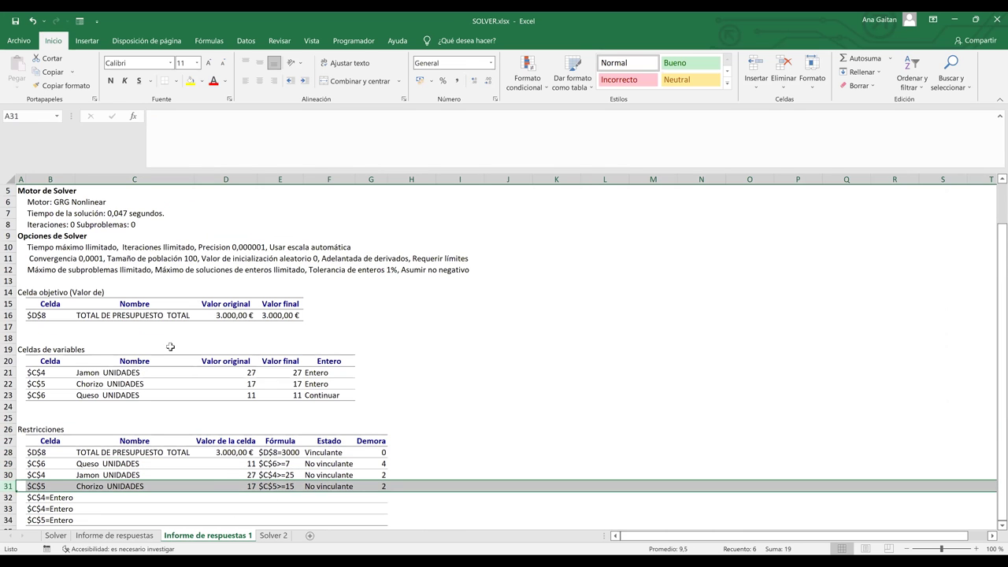
# Step: Compare the restrictions in A10:B16 on Solver 2 with the original unit values in D21:D23 of Informe de respuestas 1
pyautogui.click(273, 535)
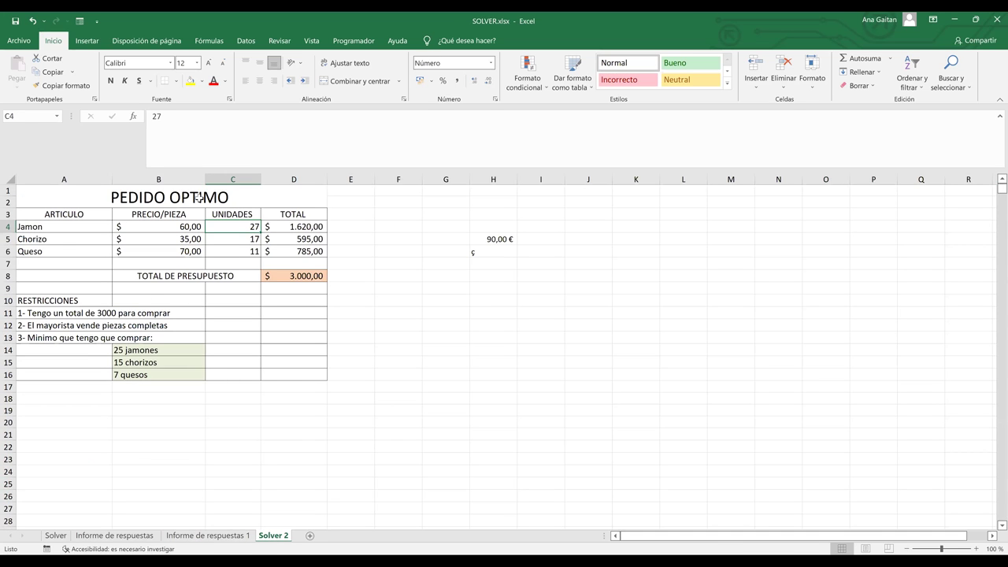
pyautogui.click(141, 347)
pyautogui.moveTo(141, 346); pyautogui.dragTo(140, 375)
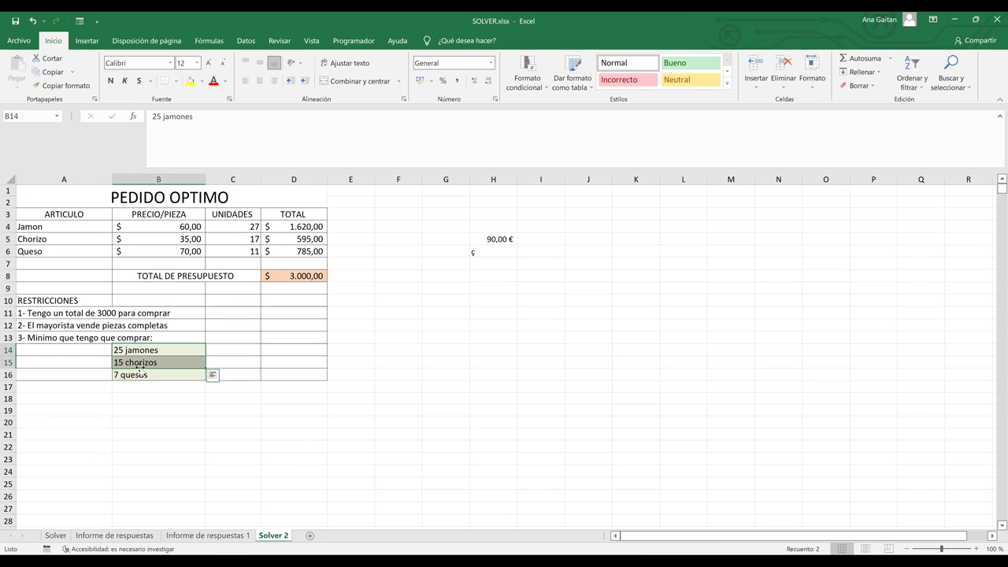
pyautogui.click(52, 300)
pyautogui.moveTo(58, 314); pyautogui.dragTo(134, 376)
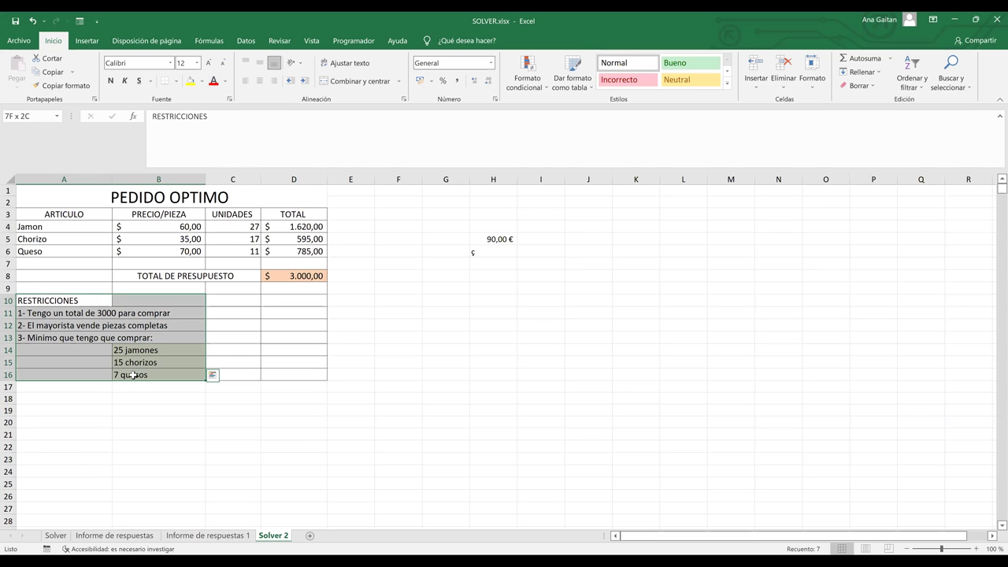
pyautogui.click(225, 537)
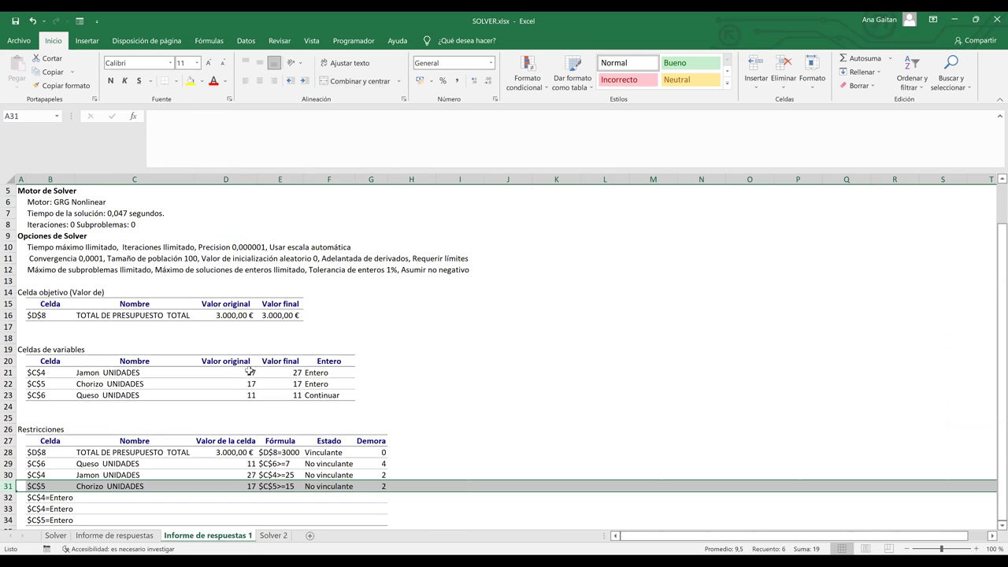
pyautogui.moveTo(248, 370); pyautogui.dragTo(252, 396)
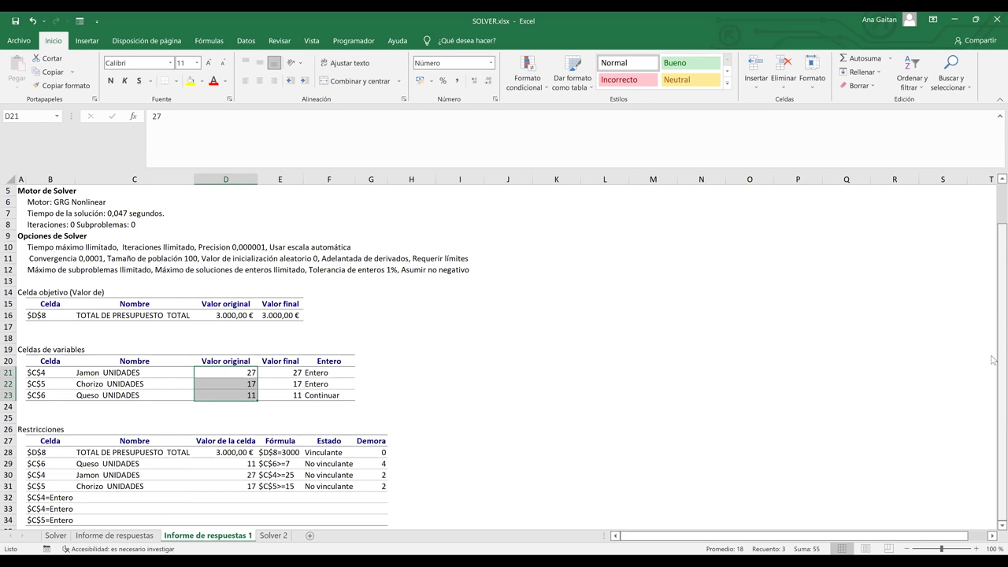
pyautogui.click(399, 418)
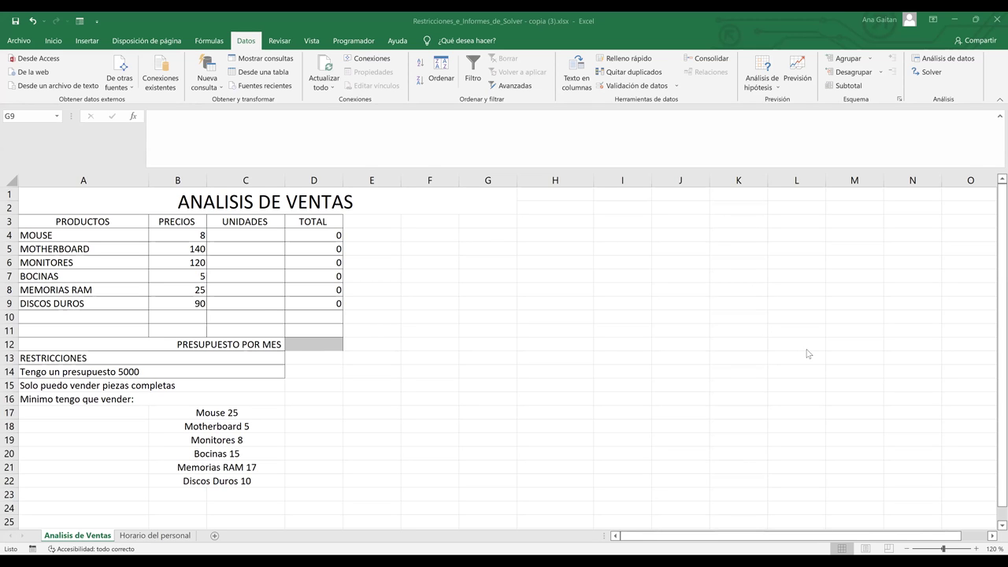
# Step: Inspect the total formulas in D4:D6 and the product prices in B4:B9 of the Analisis de Ventas sheet
pyautogui.click(326, 236)
pyautogui.click(326, 249)
pyautogui.click(325, 263)
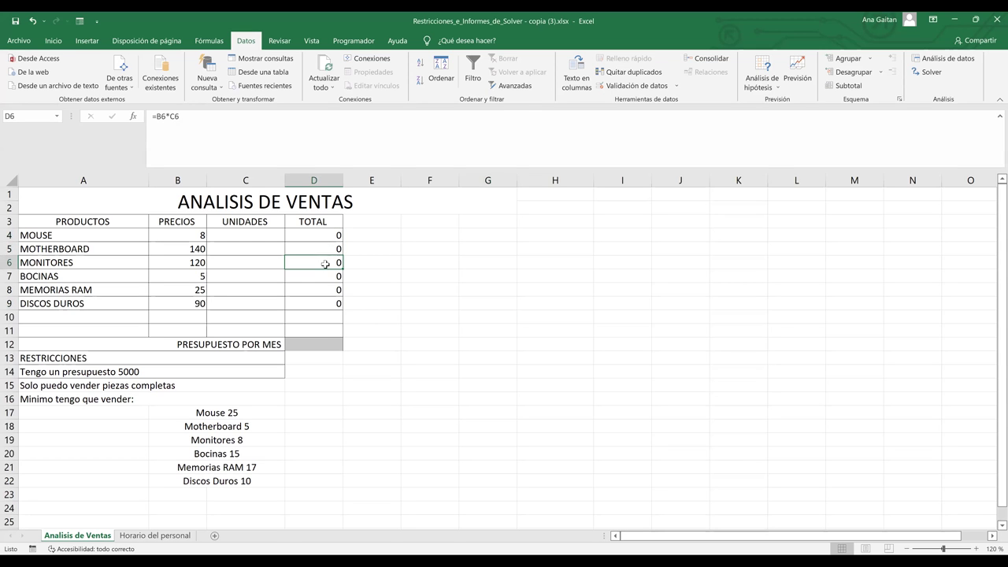
pyautogui.click(210, 239)
pyautogui.click(201, 236)
pyautogui.click(196, 252)
pyautogui.click(195, 264)
pyautogui.click(194, 276)
pyautogui.click(195, 298)
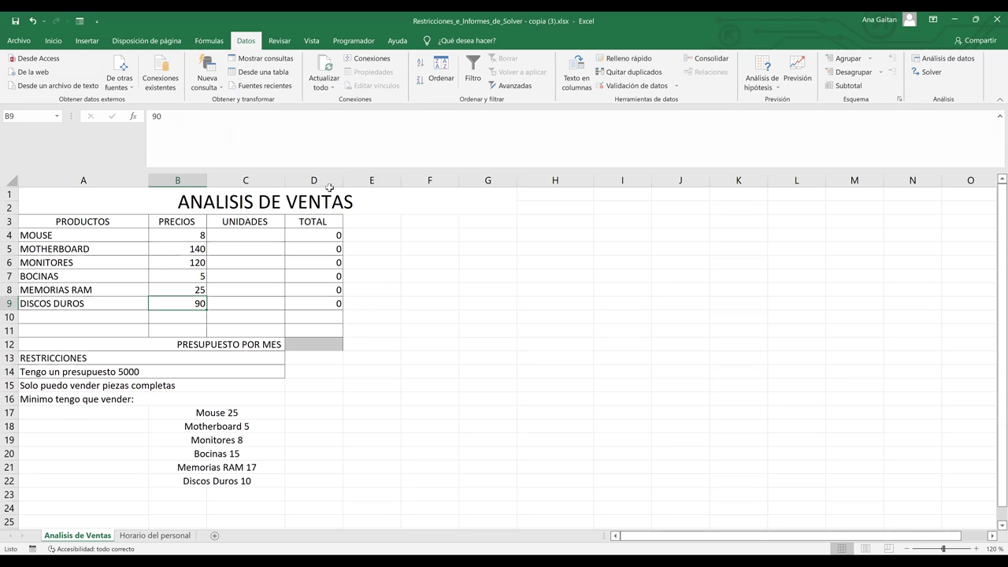
pyautogui.click(462, 332)
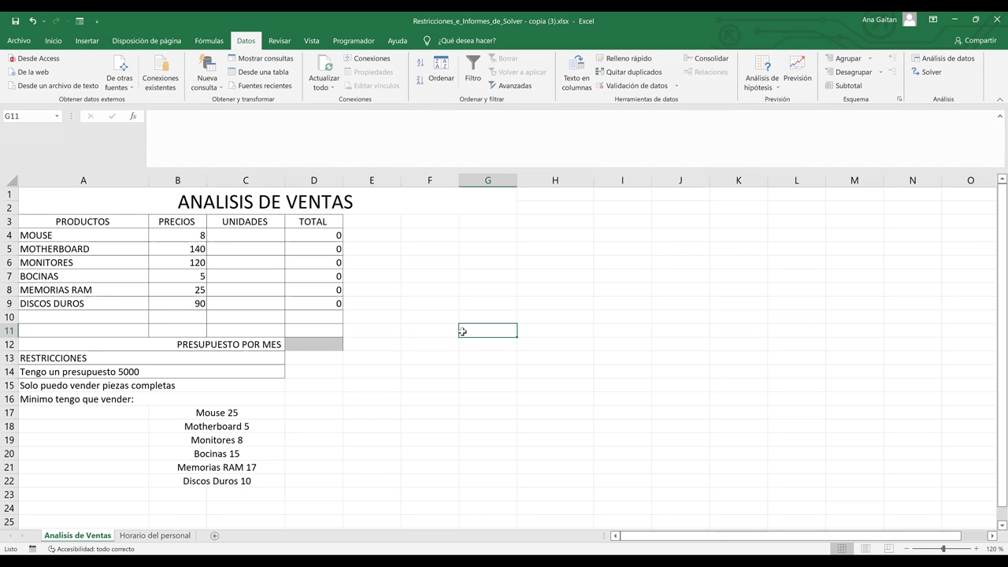
pyautogui.click(335, 262)
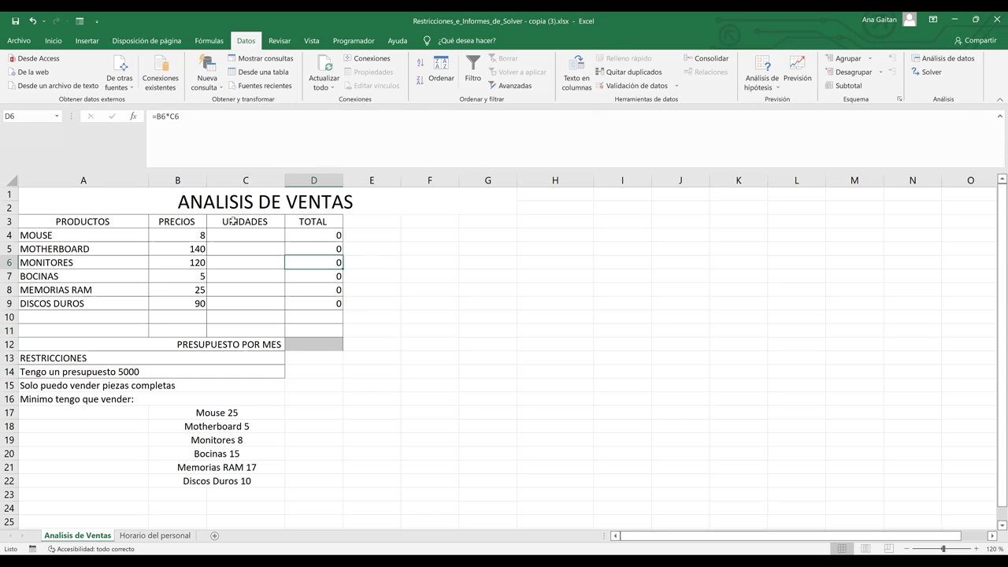
# Step: Review the product names in A3:A9 and the PRECIOS, UNIDADES and TOTAL columns of the sales table
pyautogui.click(83, 225)
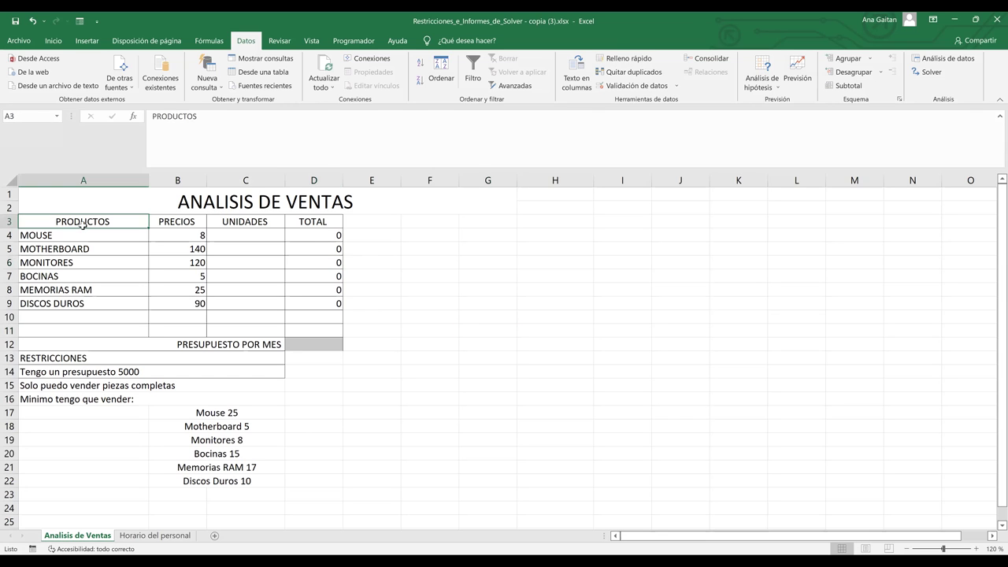
pyautogui.click(75, 236)
pyautogui.click(80, 246)
pyautogui.click(80, 264)
pyautogui.click(77, 278)
pyautogui.click(76, 288)
pyautogui.click(83, 300)
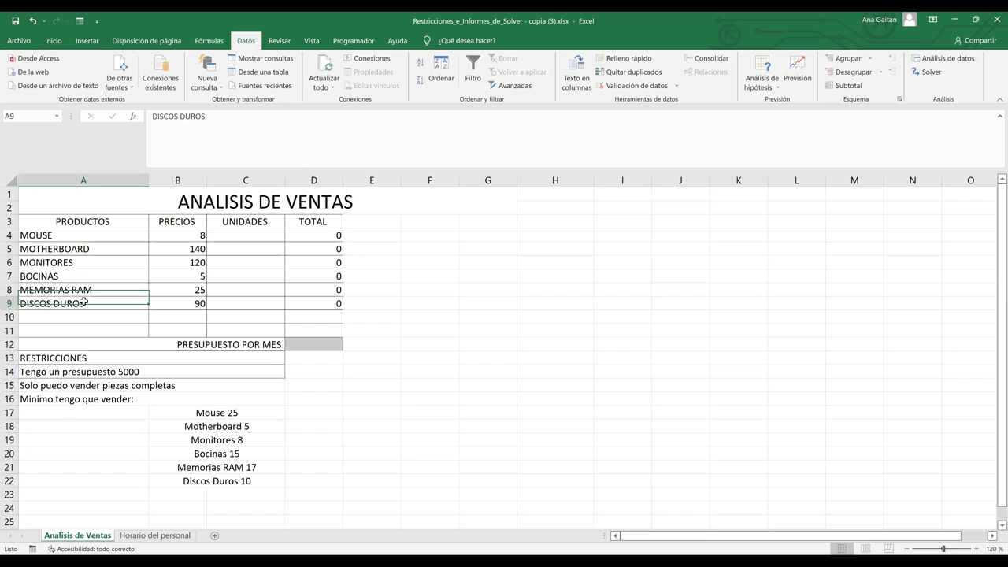
pyautogui.click(191, 223)
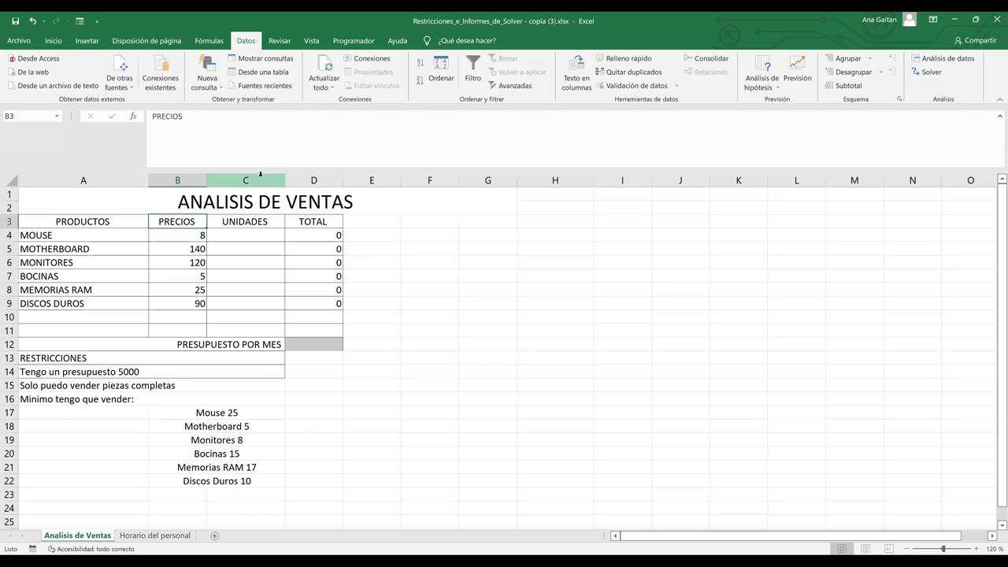
pyautogui.click(261, 174)
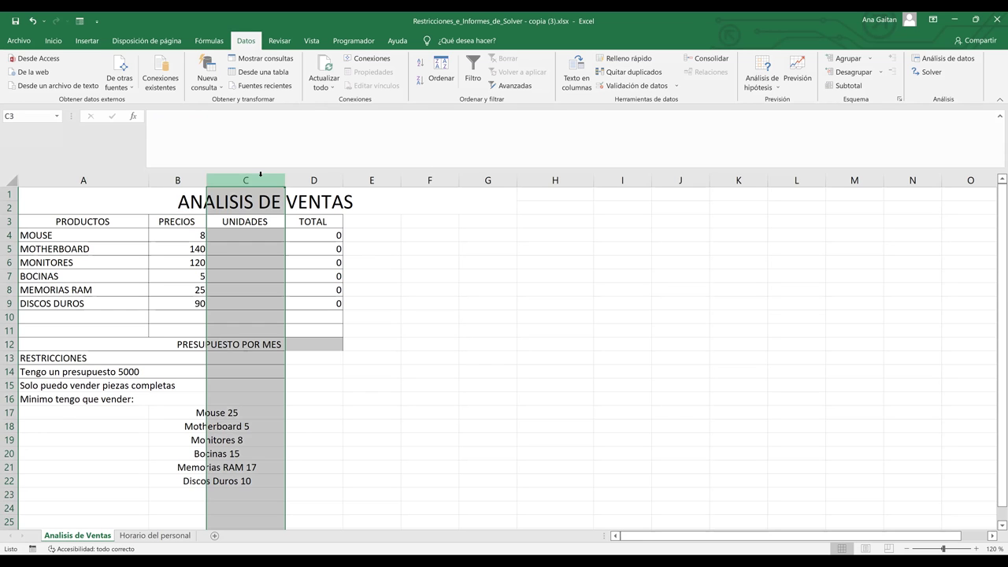
pyautogui.click(324, 178)
pyautogui.click(309, 259)
# Step: Format the prices in B4:B9 as Contabilidad with the $ Español (El Salvador) symbol and two decimals
pyautogui.moveTo(175, 234); pyautogui.dragTo(166, 304)
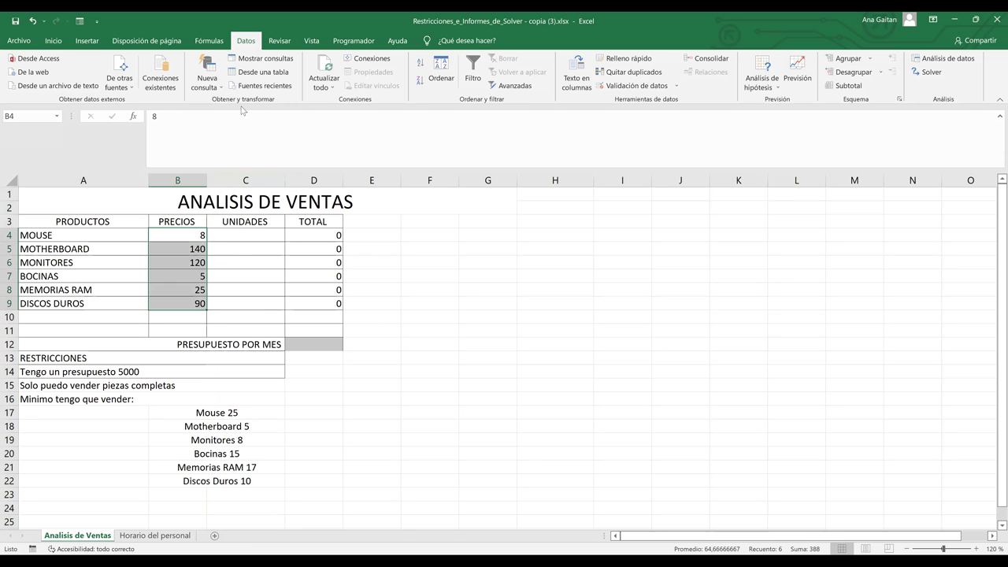
pyautogui.click(53, 40)
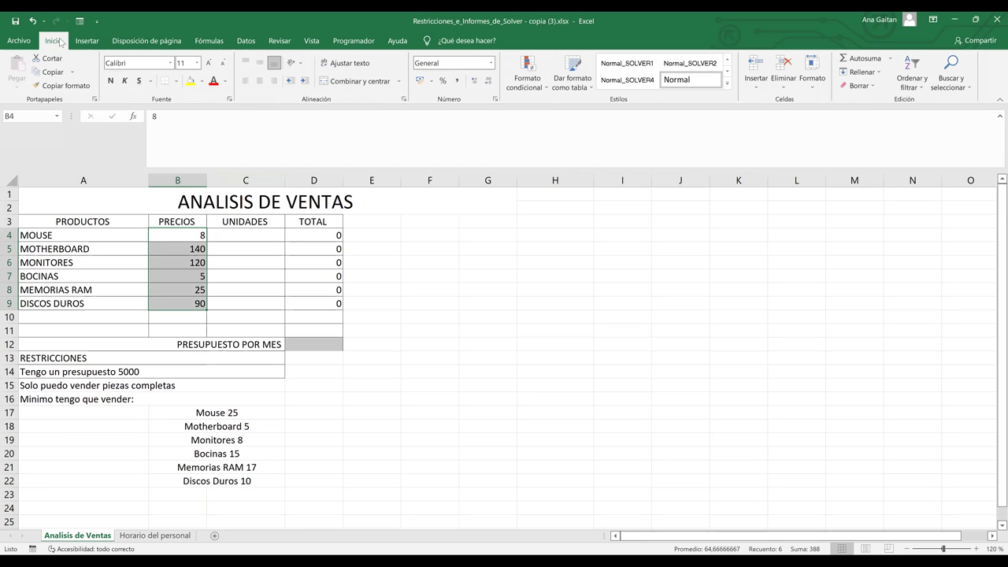
pyautogui.click(491, 63)
pyautogui.click(457, 168)
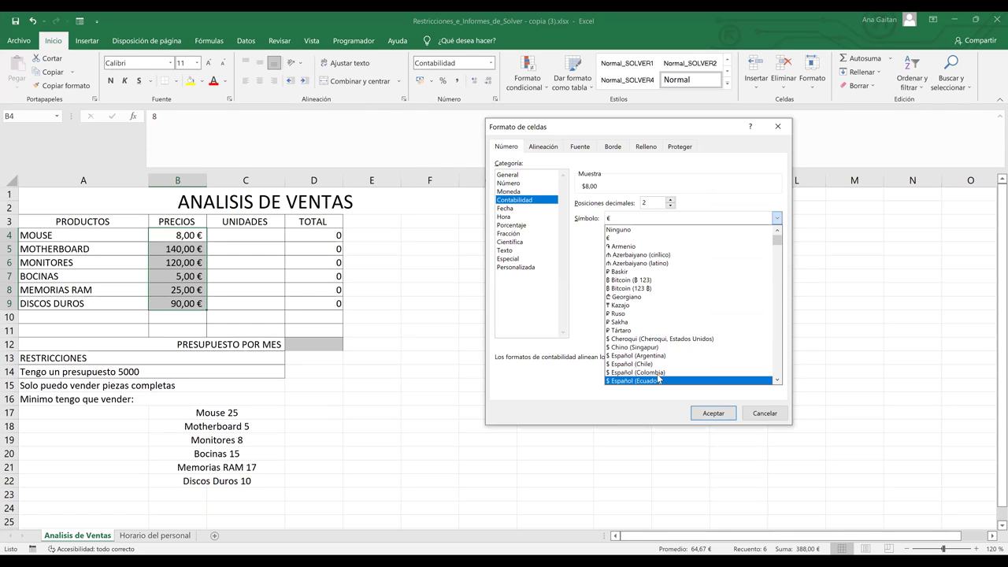
pyautogui.scroll(-2, 659, 378)
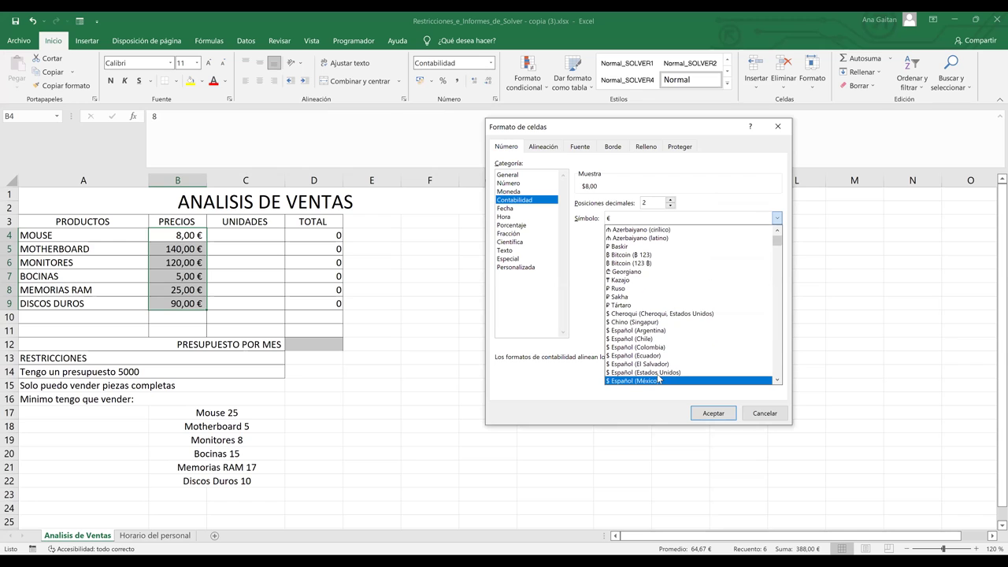
pyautogui.press('Up')
pyautogui.press('Up')
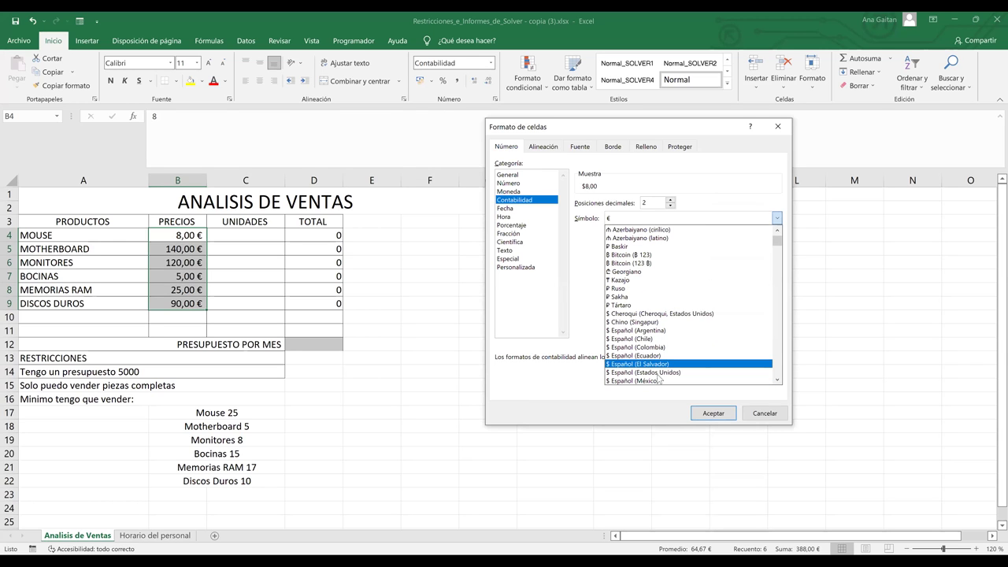
pyautogui.press('Return')
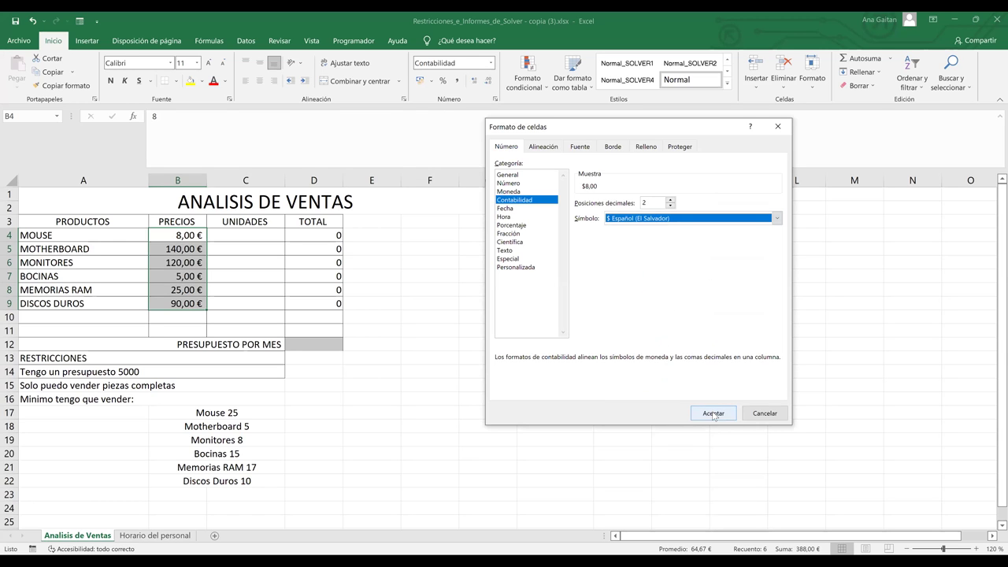
pyautogui.click(713, 413)
pyautogui.click(419, 284)
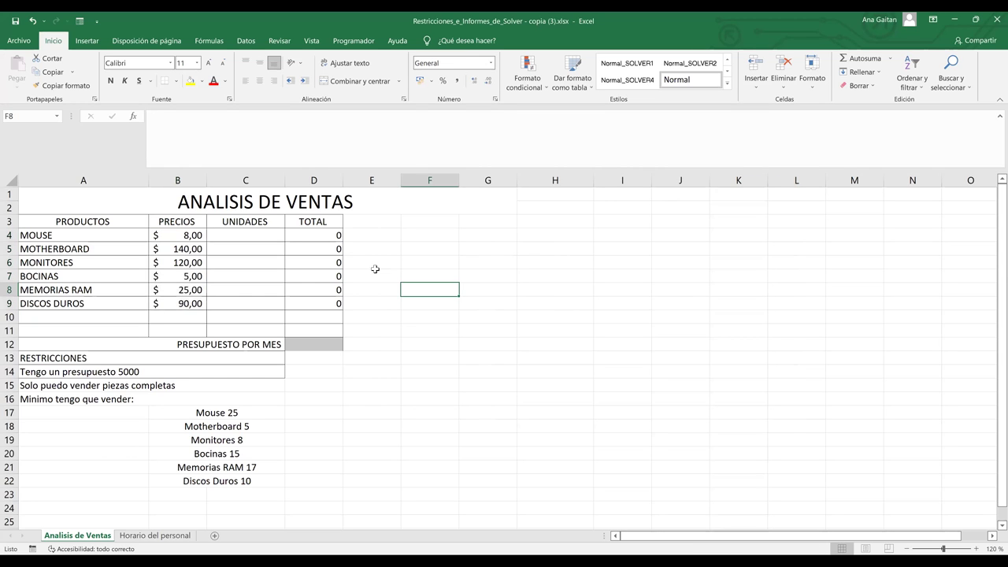
# Step: Copy the price format of B4 onto the totals in D4:D9 and check the formulas in D5 and D4
pyautogui.click(339, 235)
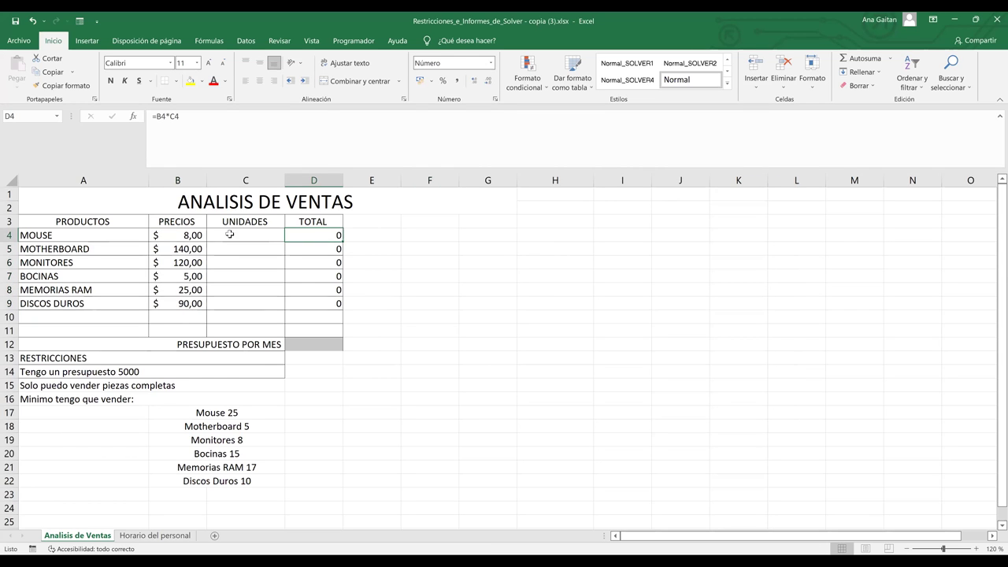
pyautogui.click(187, 236)
pyautogui.rightClick(187, 236)
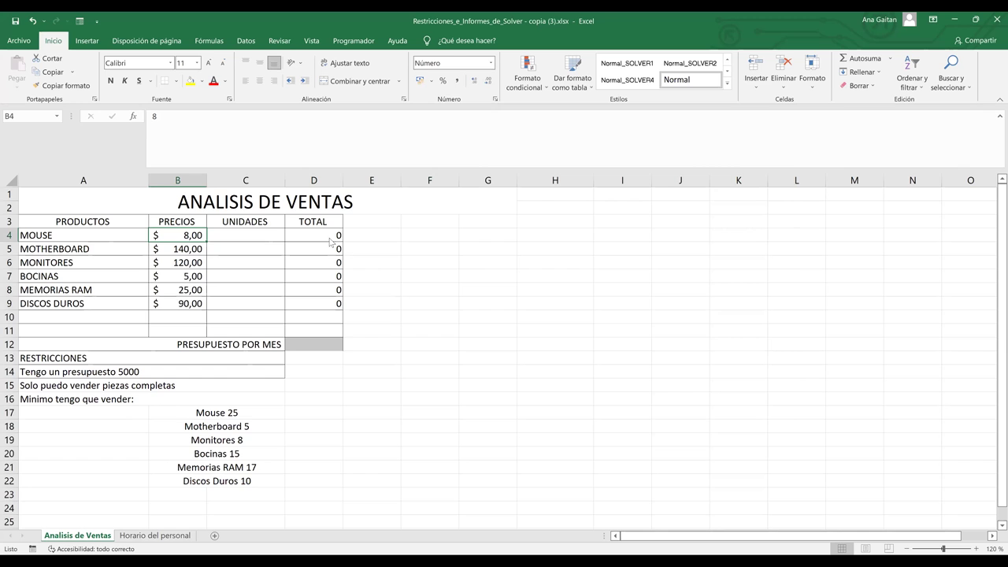
pyautogui.click(327, 224)
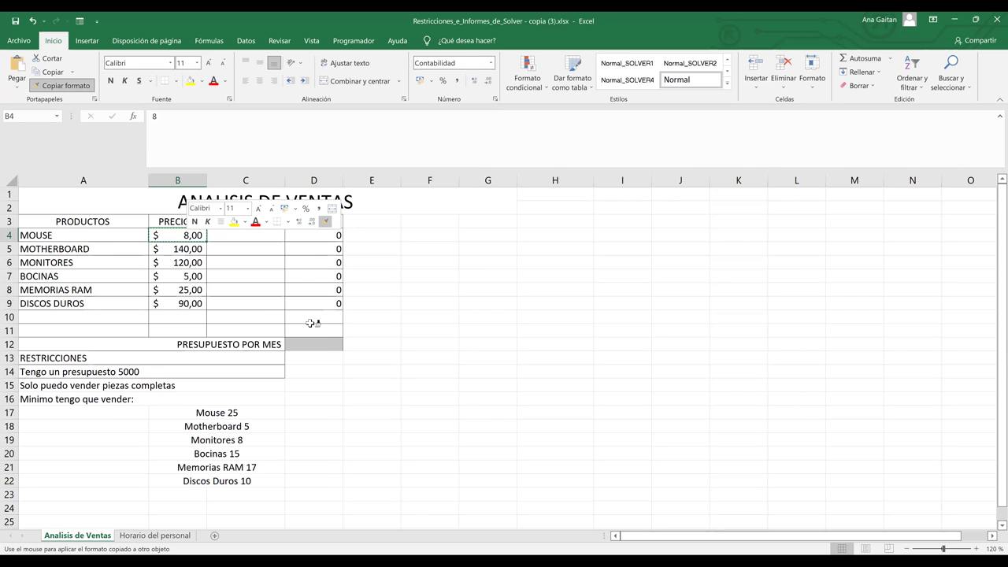
pyautogui.moveTo(325, 302); pyautogui.dragTo(328, 233)
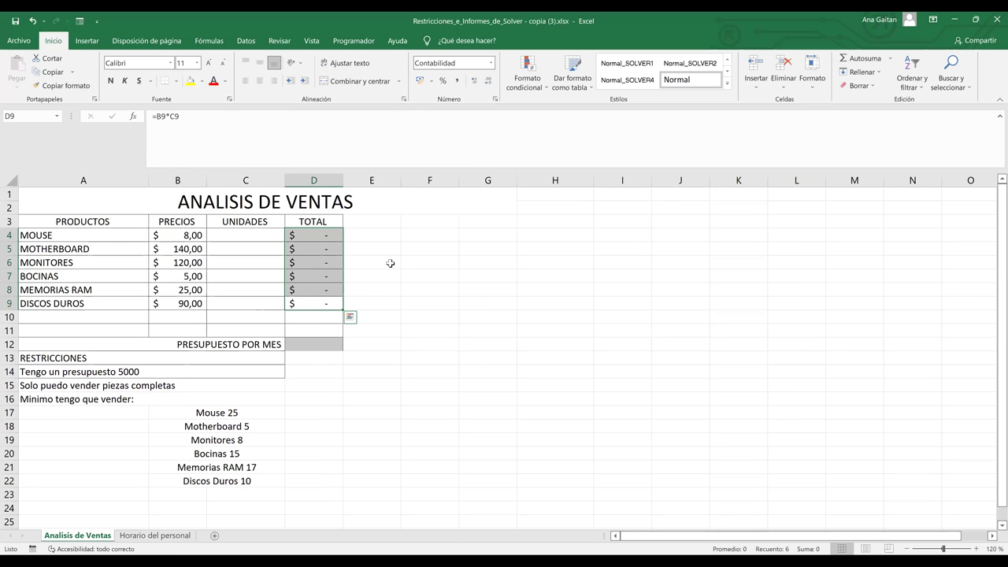
pyautogui.click(390, 263)
pyautogui.click(345, 249)
pyautogui.click(308, 251)
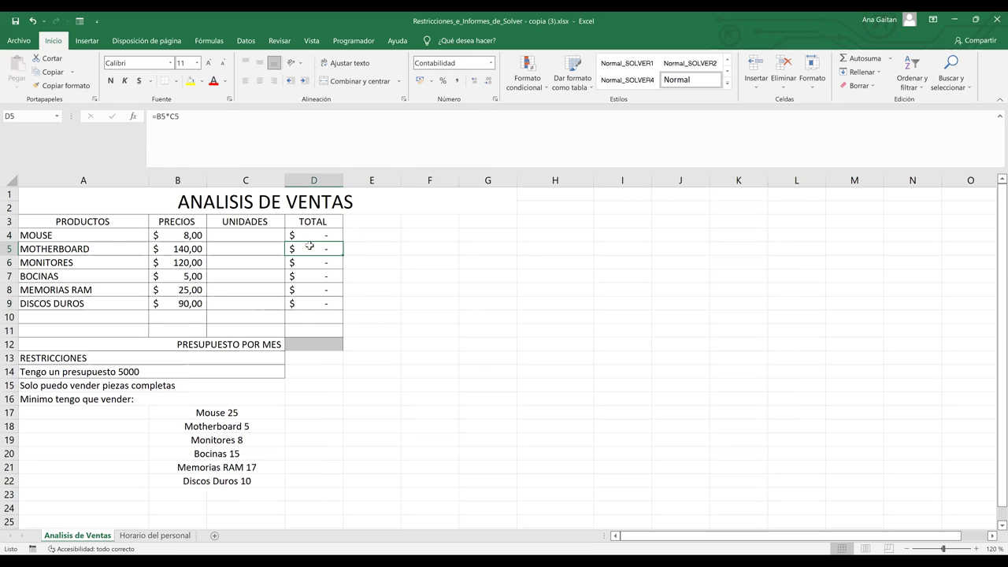
pyautogui.click(322, 235)
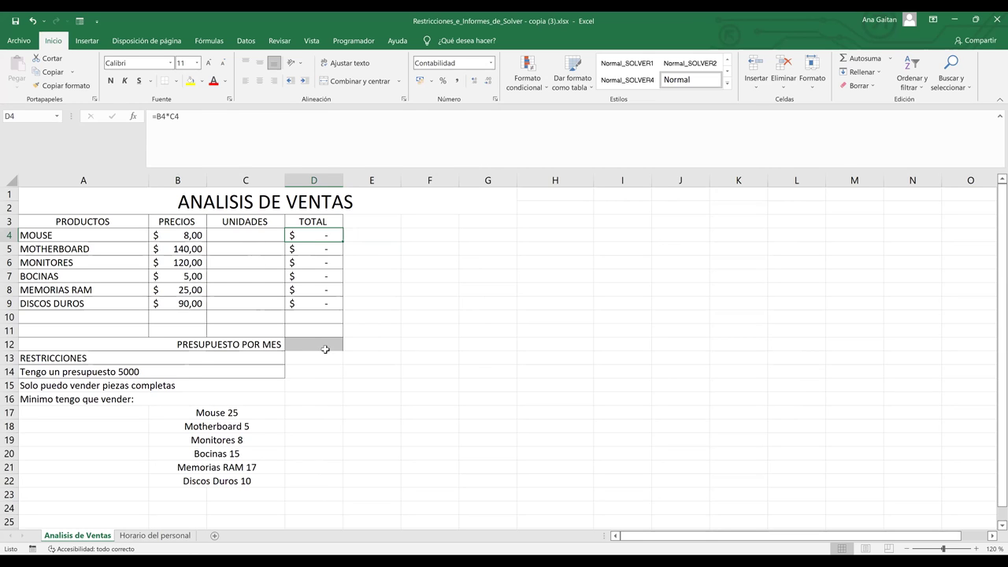
# Step: Review the restrictions in rows 14 to 16 and the minimum sales per product in B17:B22
pyautogui.click(10, 372)
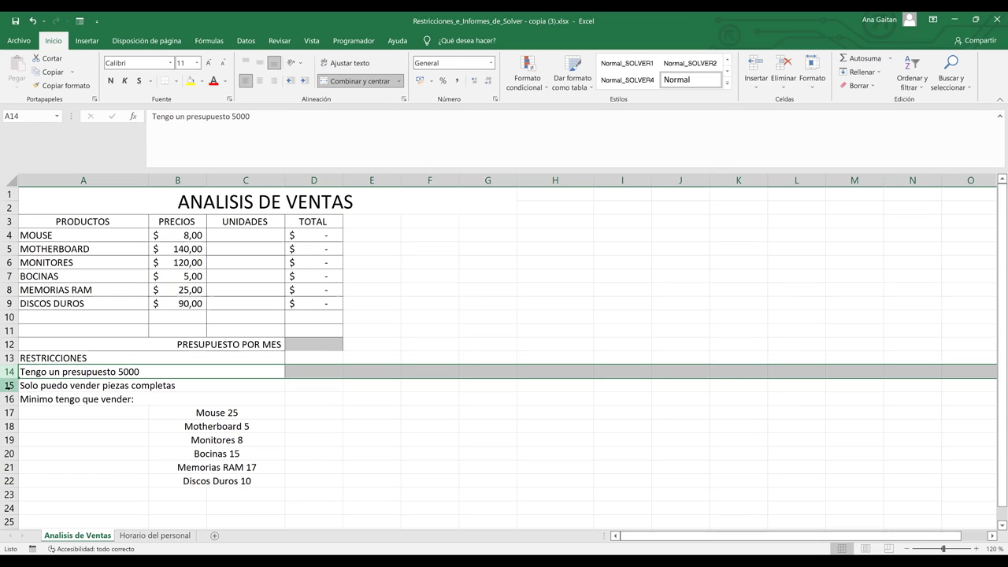
pyautogui.click(9, 385)
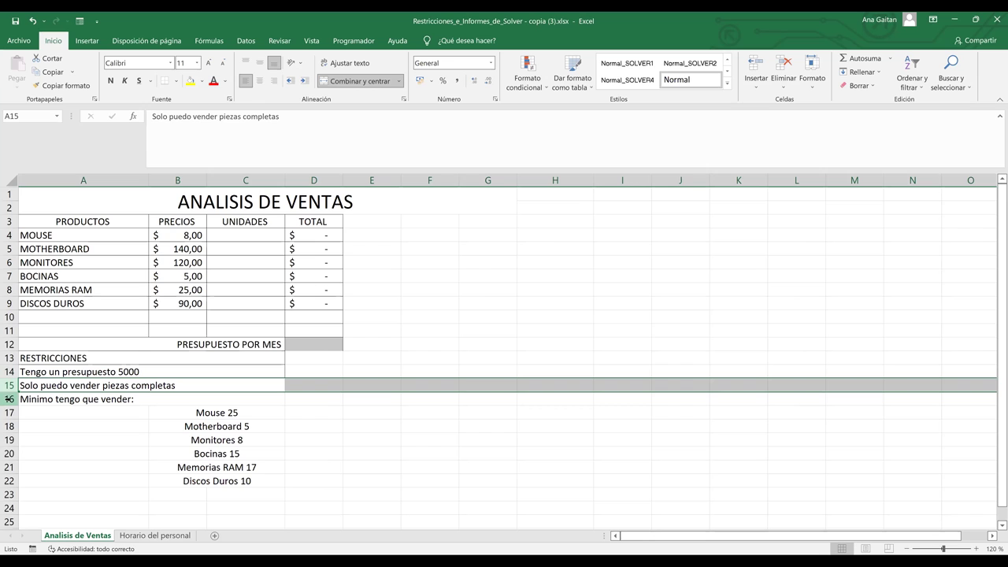
pyautogui.click(10, 399)
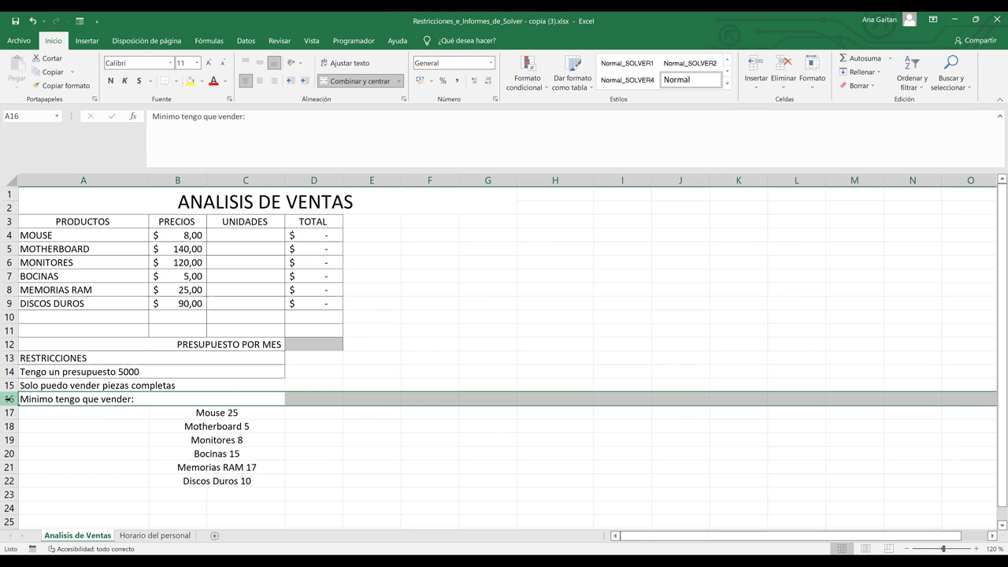
pyautogui.click(230, 411)
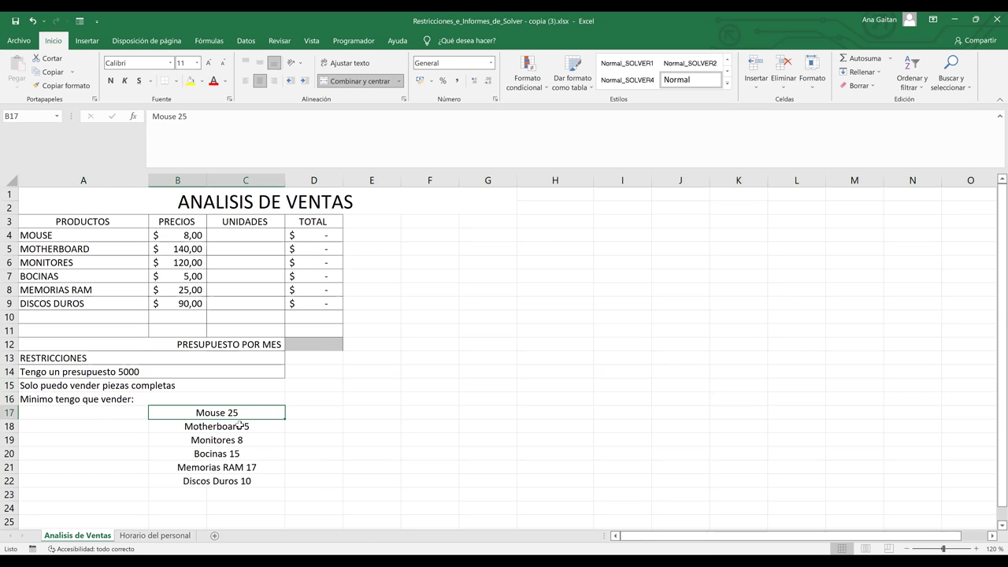
pyautogui.click(268, 430)
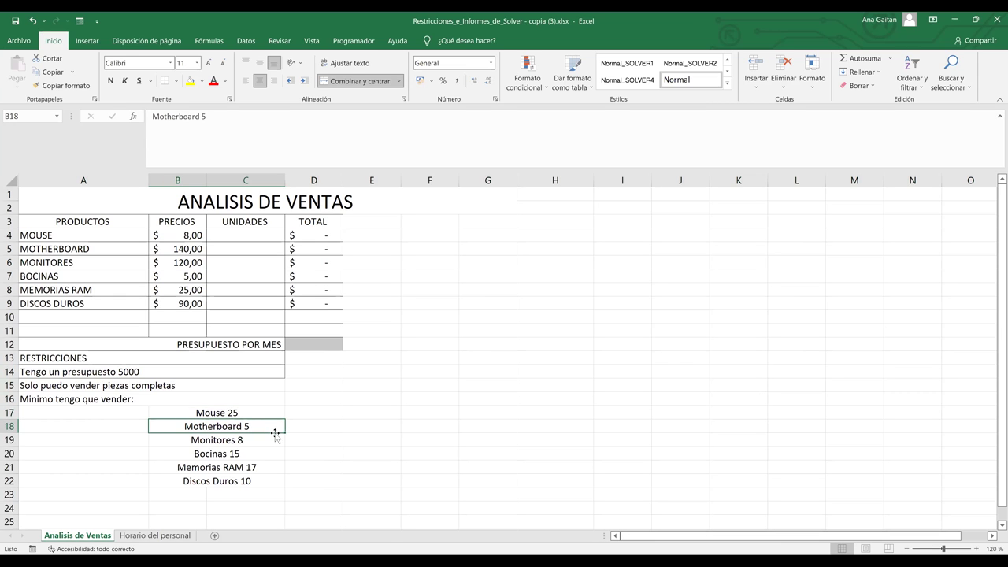
pyautogui.click(270, 440)
pyautogui.click(259, 455)
pyautogui.click(270, 468)
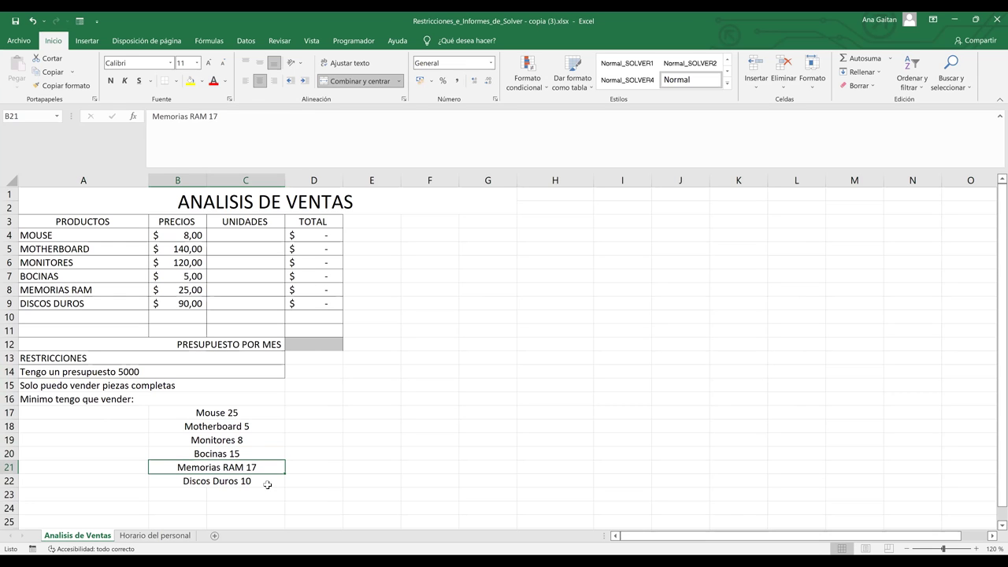
pyautogui.click(268, 484)
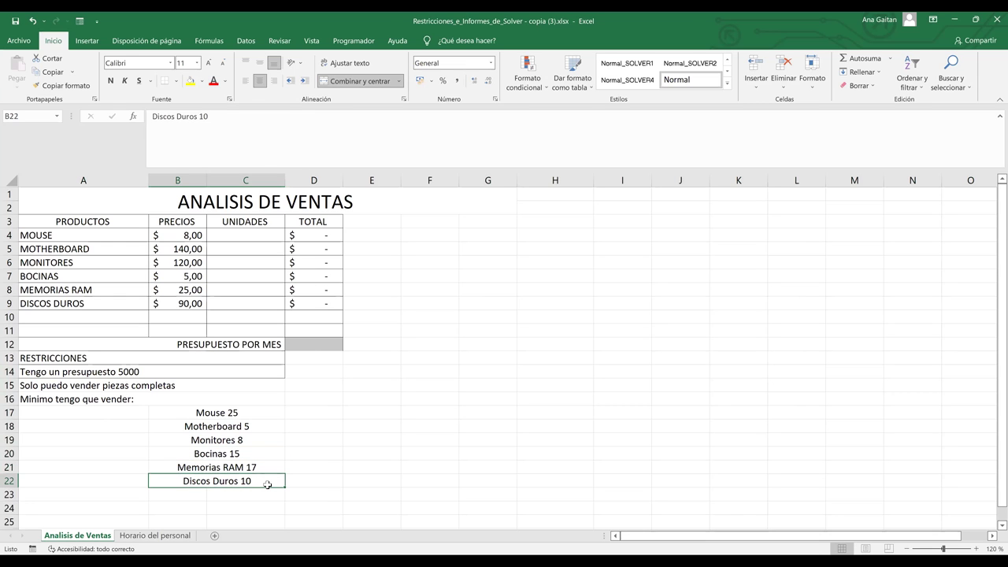
pyautogui.click(512, 303)
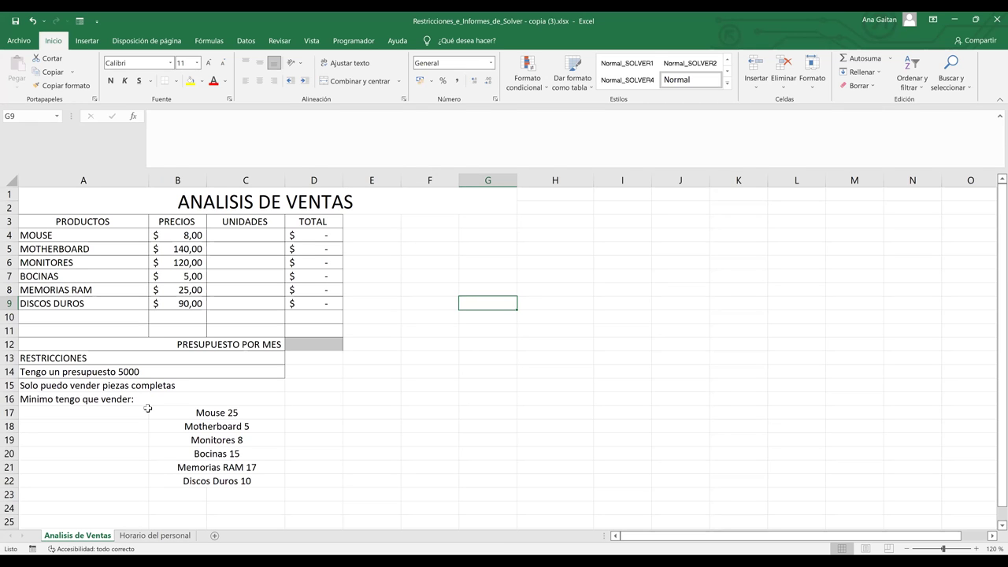
# Step: Examine the PRESUPUESTO POR MES cell D12 and how the totals in D4:D9 depend on prices and units
pyautogui.click(318, 343)
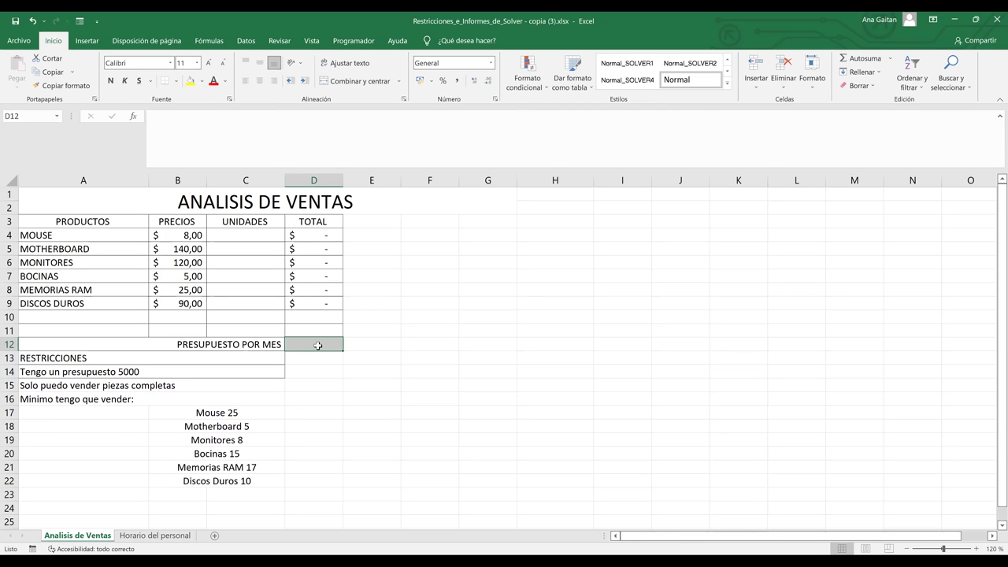
pyautogui.click(314, 235)
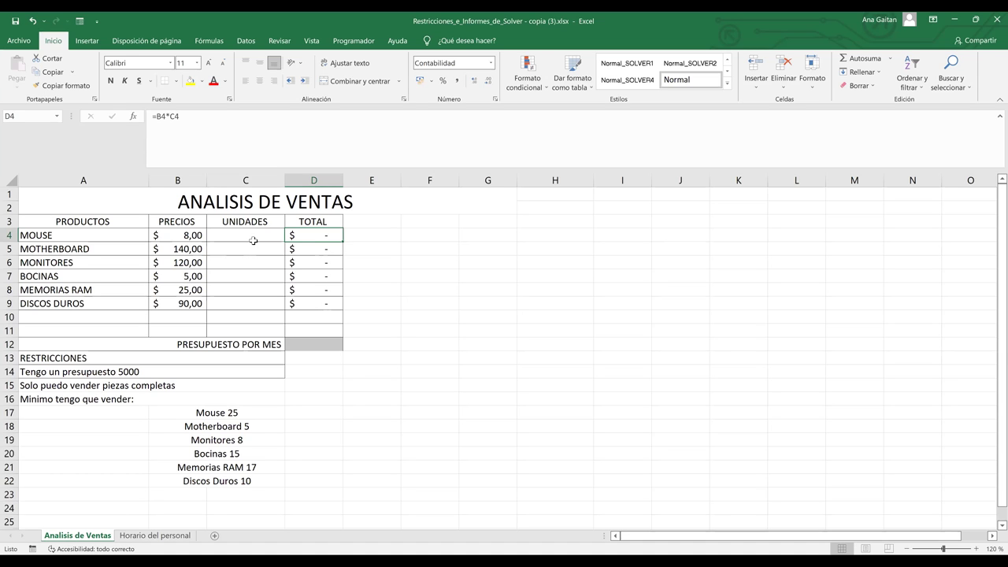
pyautogui.click(182, 235)
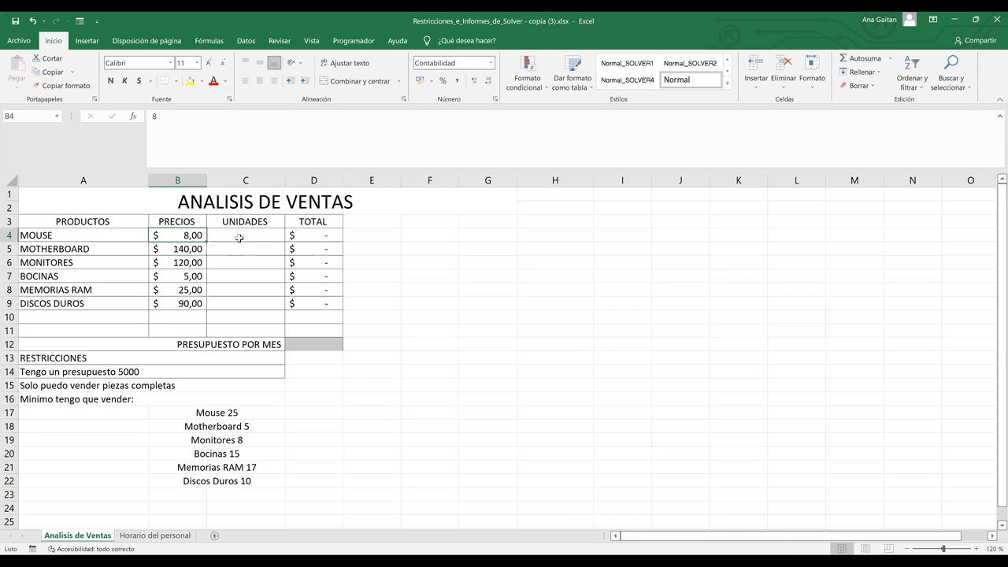
pyautogui.click(322, 237)
pyautogui.click(309, 348)
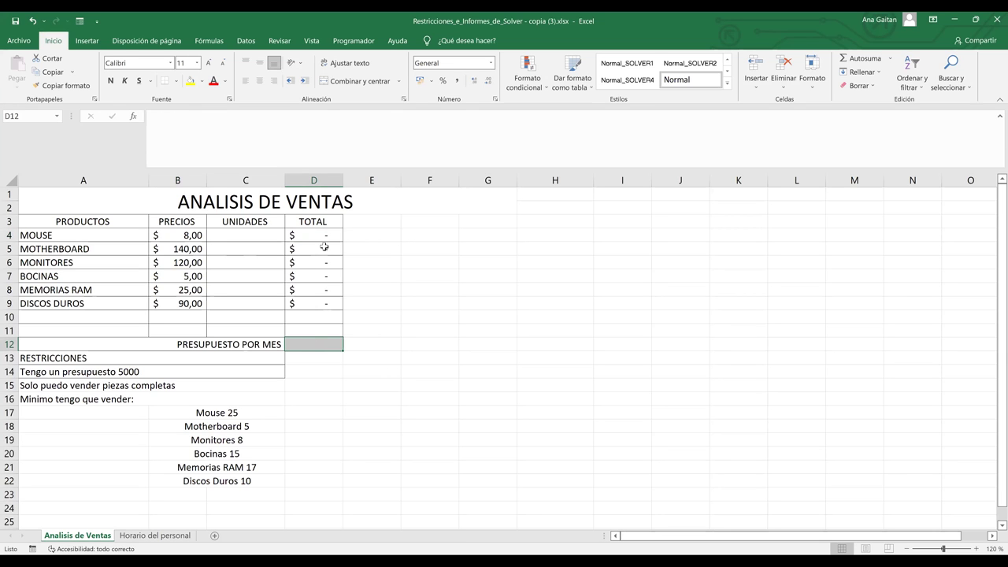
pyautogui.moveTo(324, 232); pyautogui.dragTo(311, 303)
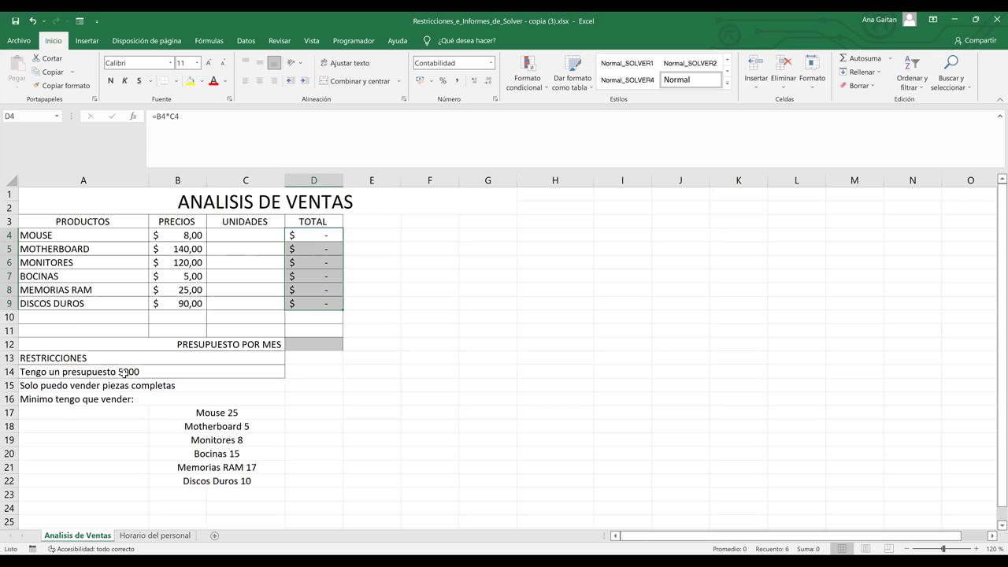
# Step: Enter a SUMA formula over D4:D9 in the PRESUPUESTO POR MES cell D12
pyautogui.click(323, 346)
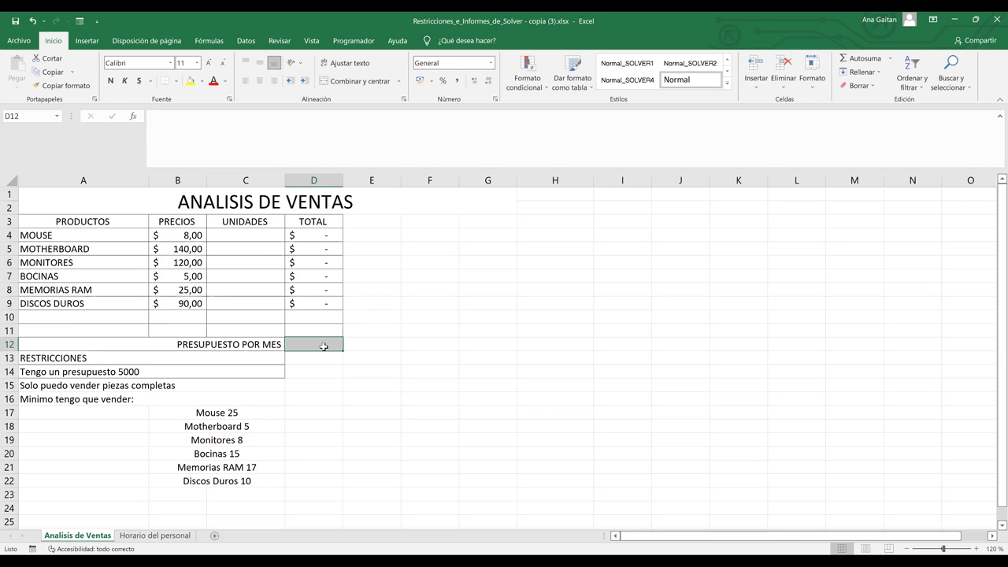
pyautogui.write('=')
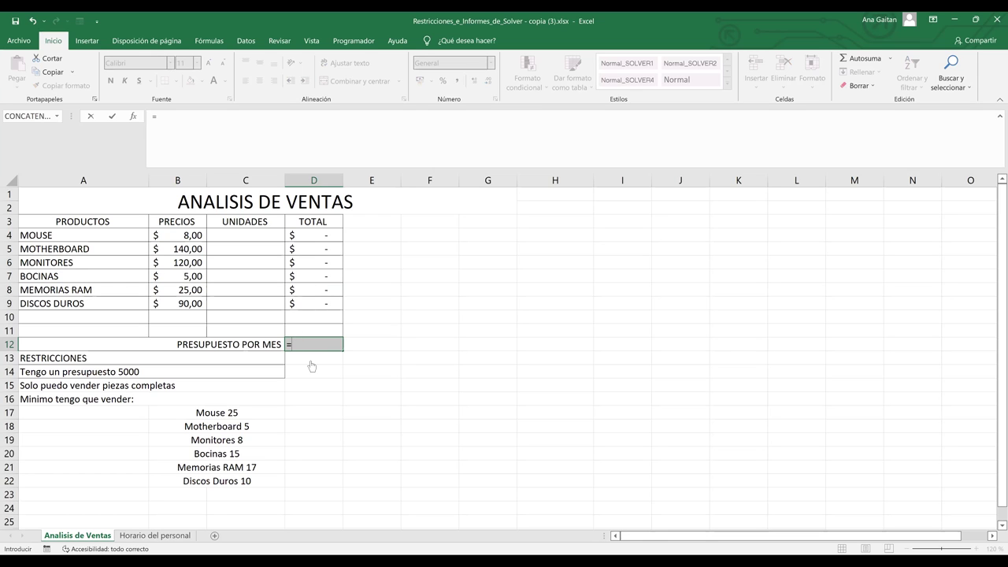
pyautogui.write('SUMA(')
pyautogui.click(319, 234)
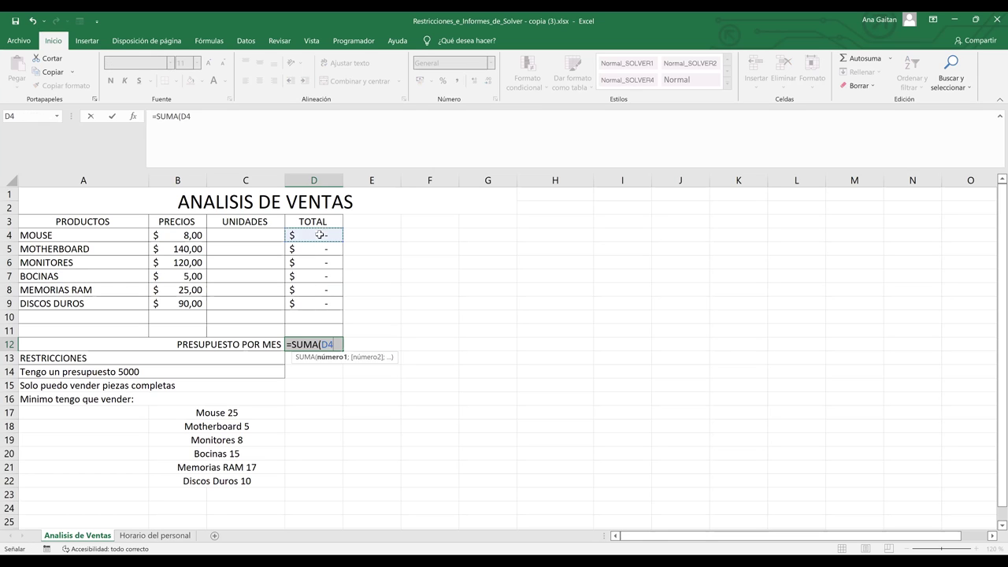
pyautogui.keyDown('shift'); pyautogui.click(309, 305); pyautogui.keyUp('shift')
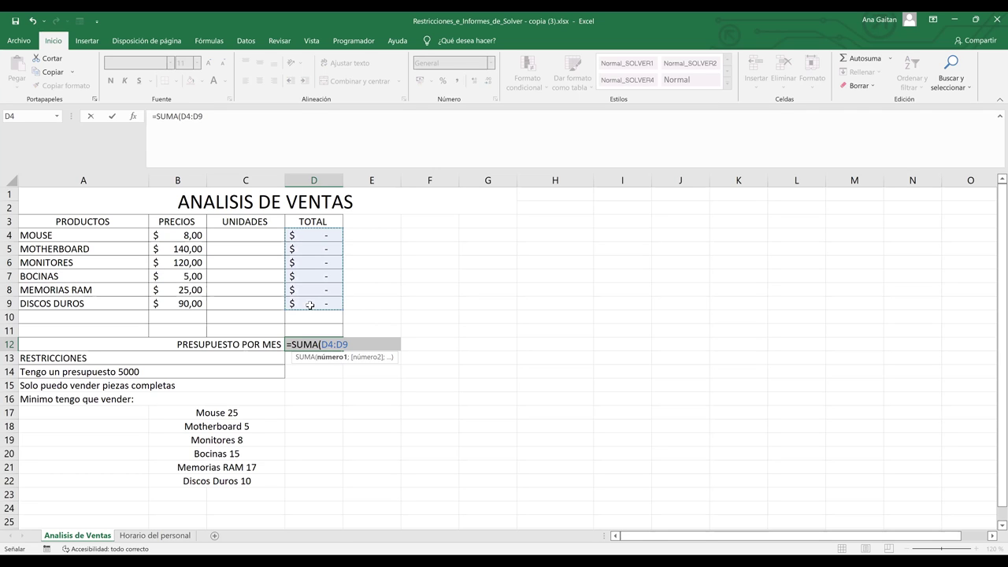
pyautogui.press('Return')
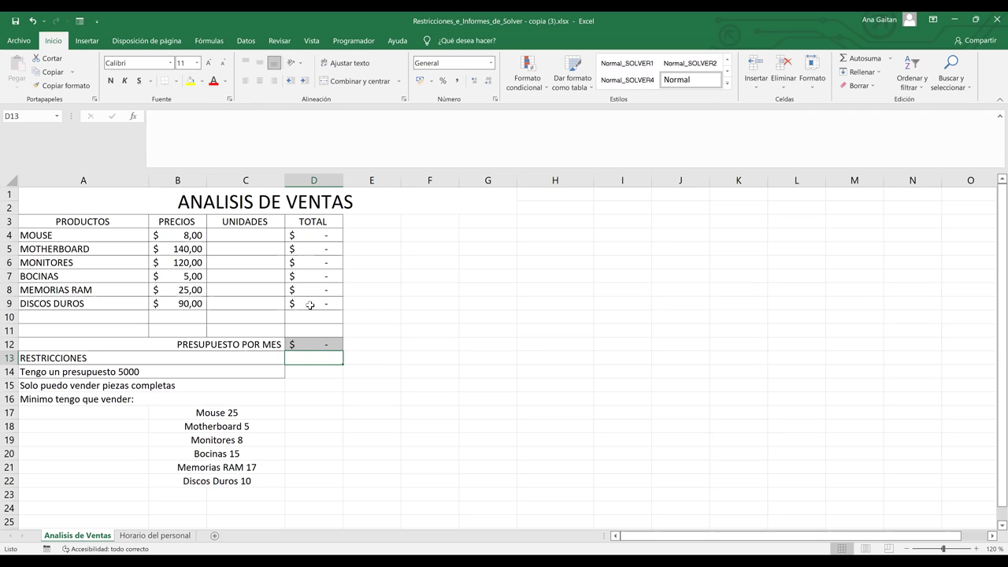
# Step: Open Solver and set the objective to cell D12 with a target value of 5000
pyautogui.click(314, 344)
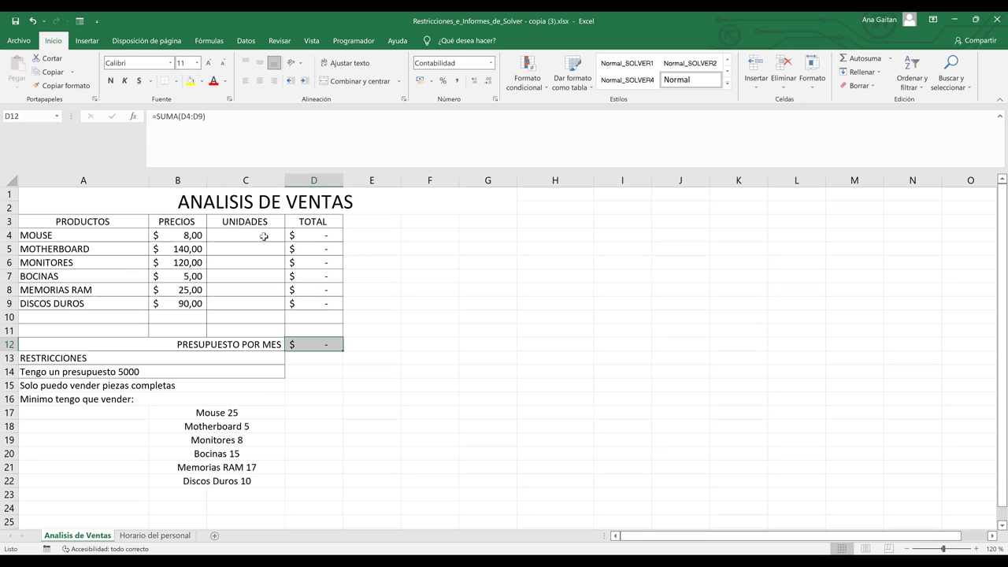
pyautogui.click(246, 41)
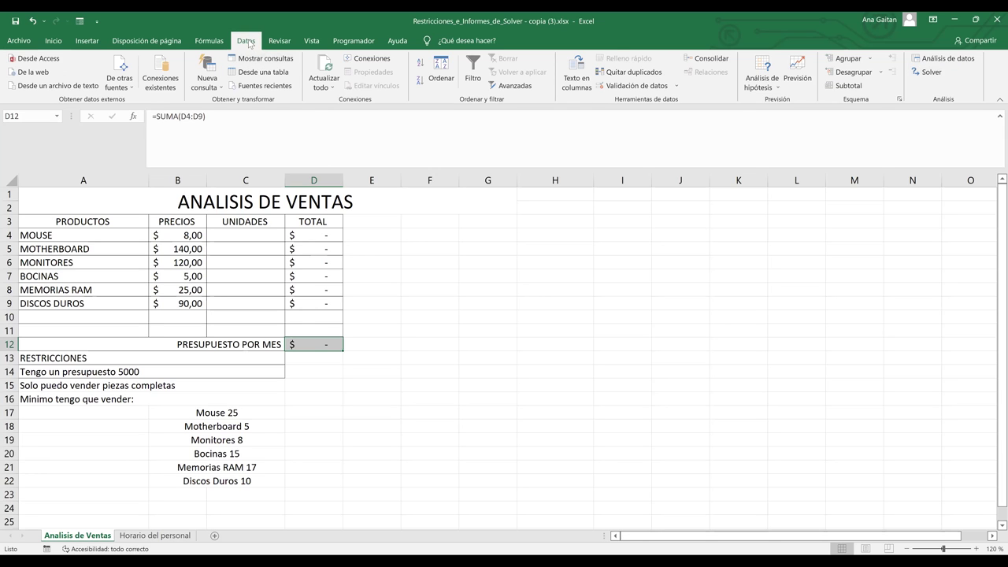
pyautogui.click(935, 76)
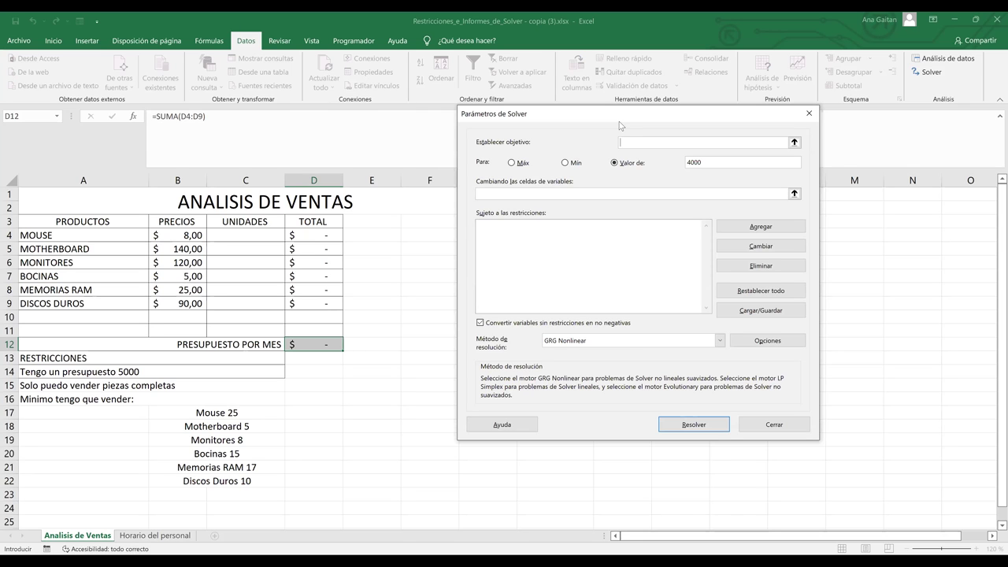
pyautogui.moveTo(619, 122); pyautogui.dragTo(632, 144)
pyautogui.click(729, 184)
pyautogui.press('BackSpace')
pyautogui.press('BackSpace')
pyautogui.press('BackSpace')
pyautogui.press('BackSpace')
pyautogui.click(723, 165)
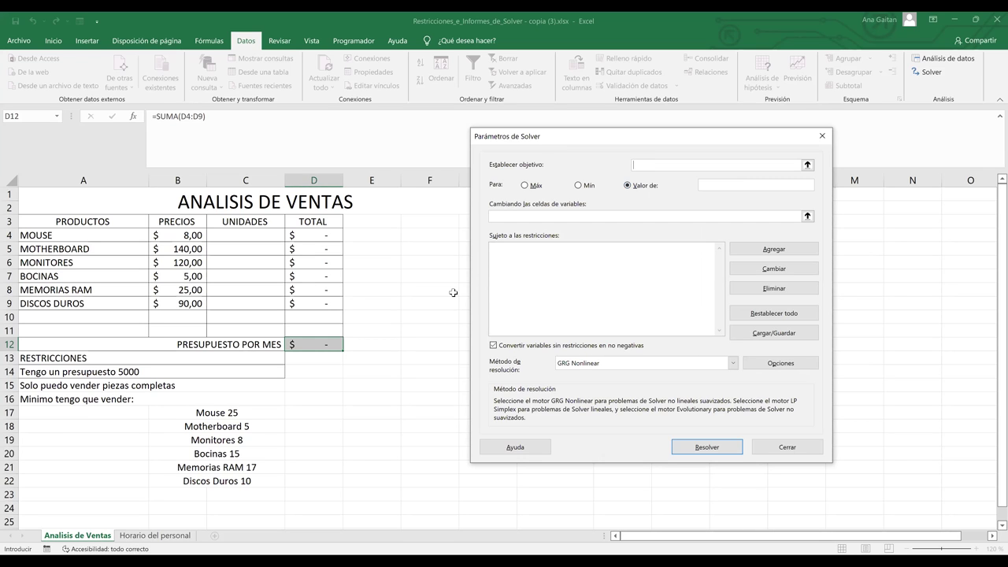
pyautogui.click(318, 346)
pyautogui.click(717, 187)
pyautogui.write('5000')
# Step: Set the UNIDADES cells C4:C9 as the variable cells that Solver changes
pyautogui.click(674, 214)
pyautogui.click(227, 234)
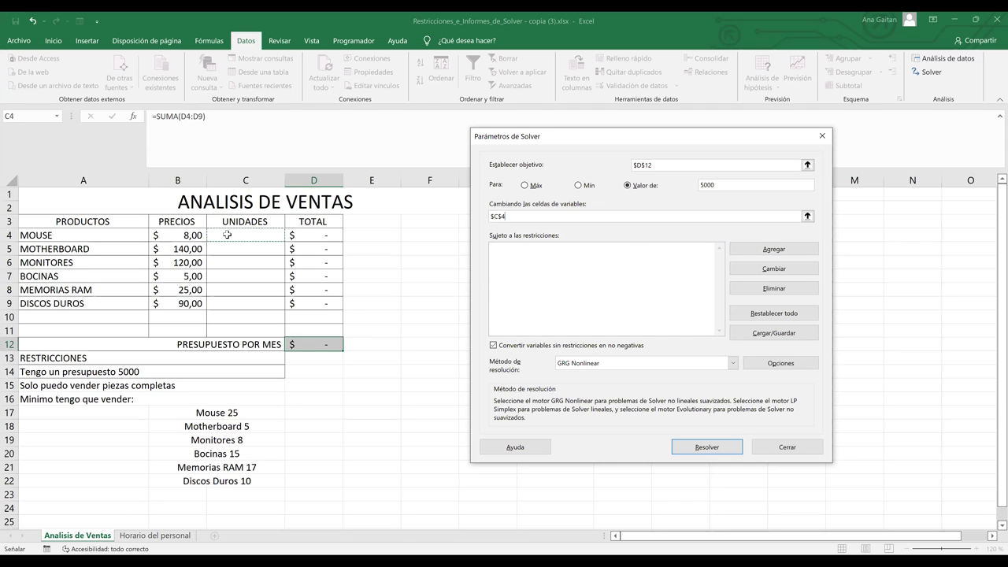
pyautogui.keyDown('shift'); pyautogui.click(220, 305); pyautogui.keyUp('shift')
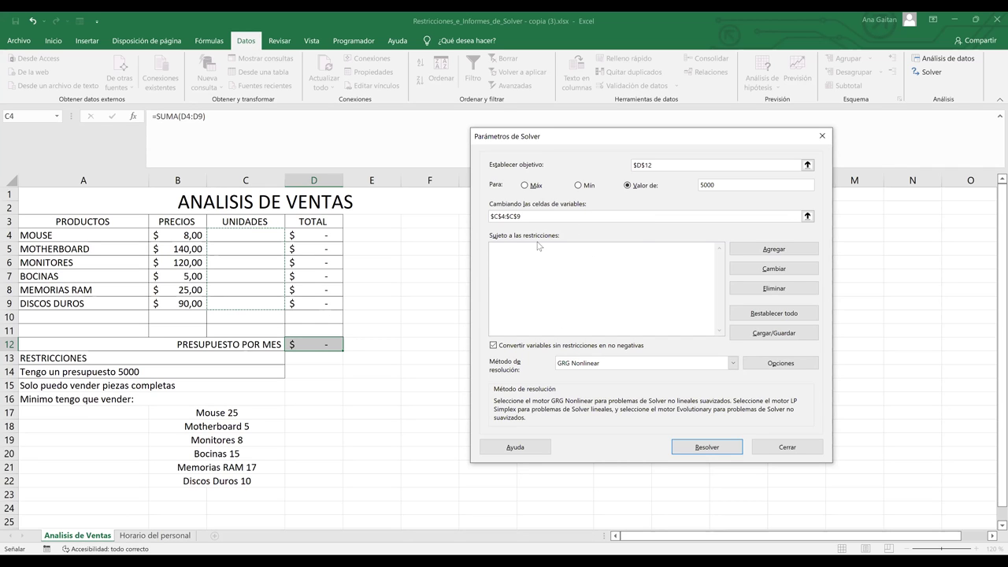
# Step: Add a Solver constraint requiring the Mouse units in C4 to be >= 25
pyautogui.click(765, 250)
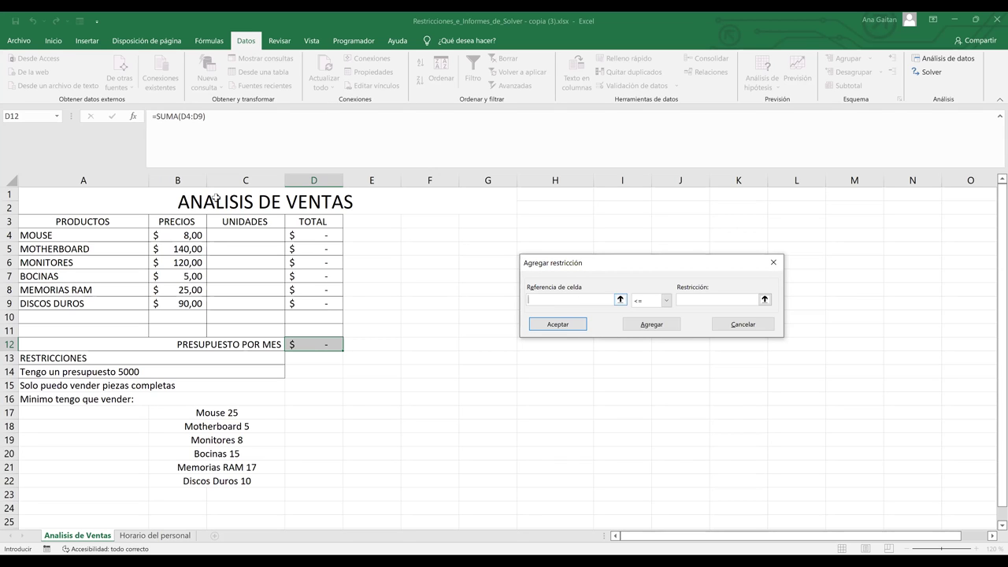
pyautogui.click(242, 236)
pyautogui.click(661, 304)
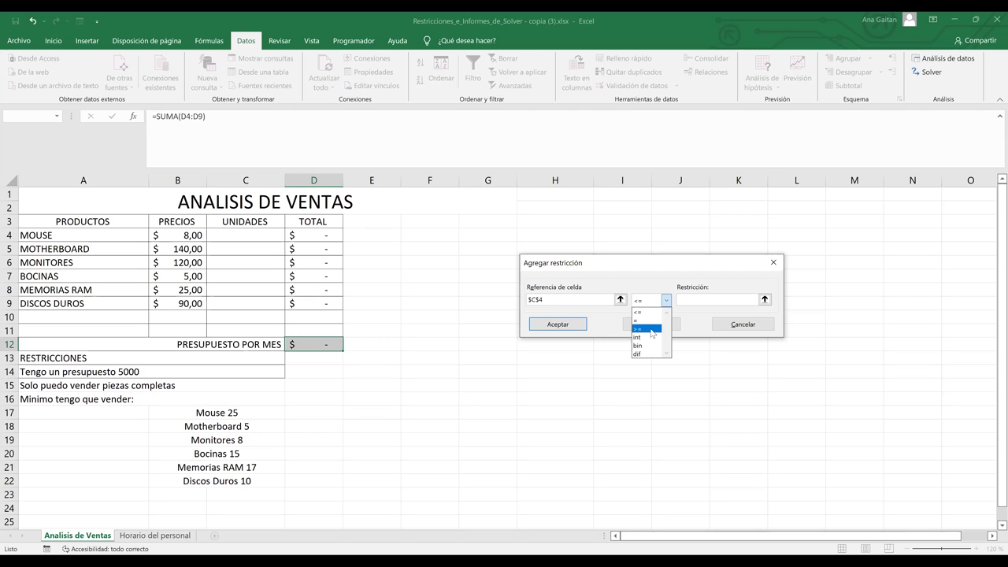
pyautogui.click(650, 329)
pyautogui.click(709, 302)
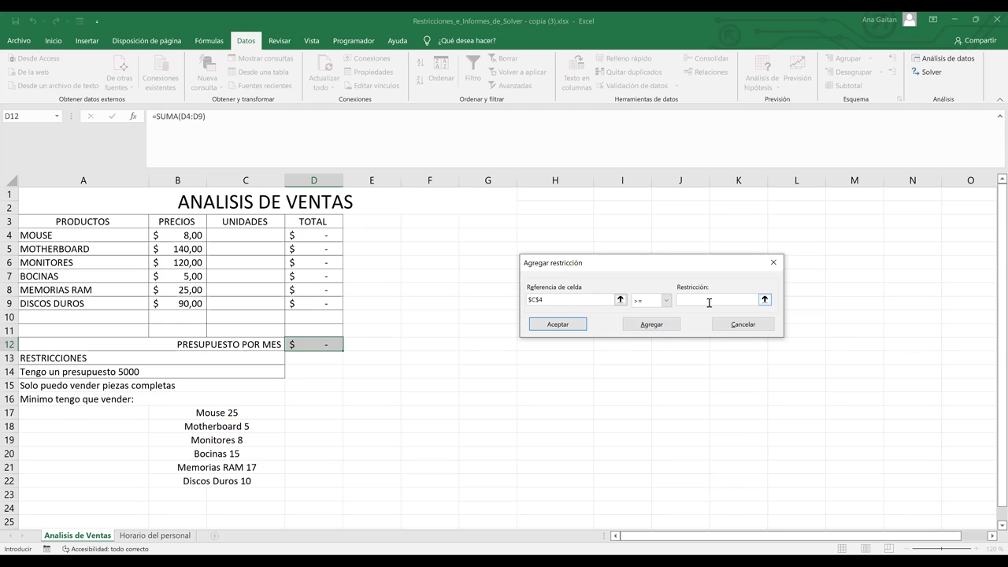
pyautogui.write('25')
pyautogui.click(652, 324)
# Step: Add a Solver constraint requiring the Motherboard units in C5 to be >= 5
pyautogui.click(255, 250)
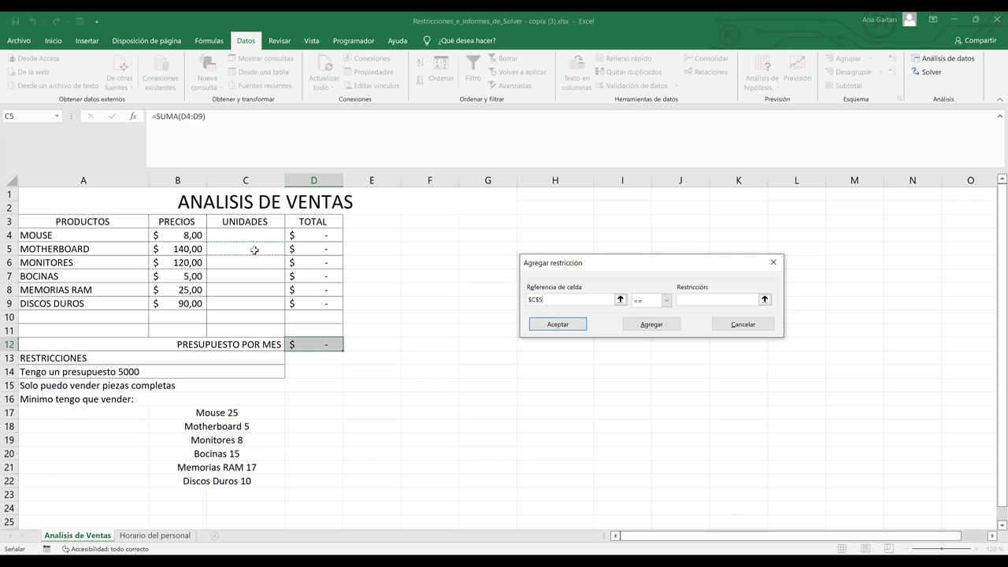
pyautogui.click(666, 301)
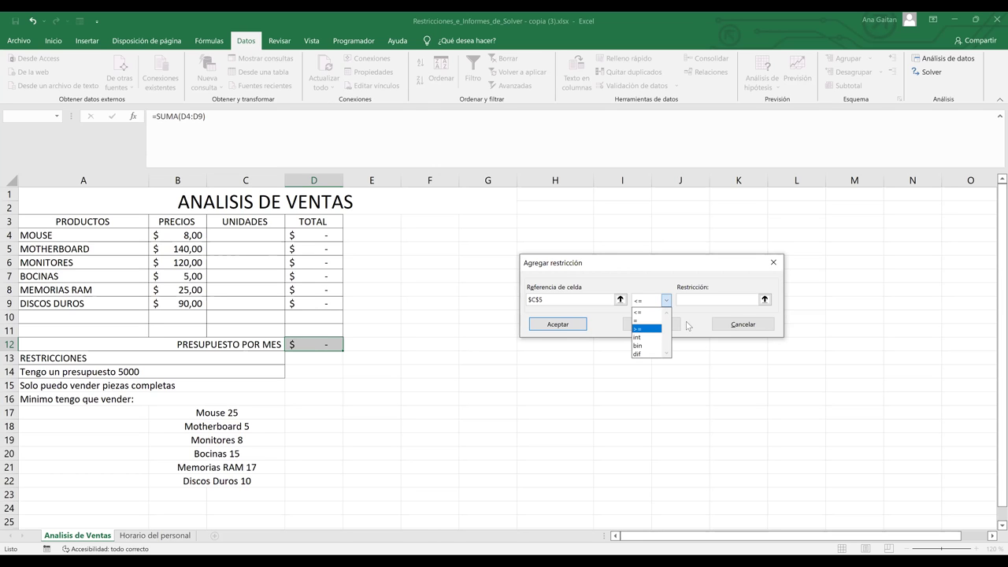
pyautogui.press('Return')
pyautogui.click(704, 300)
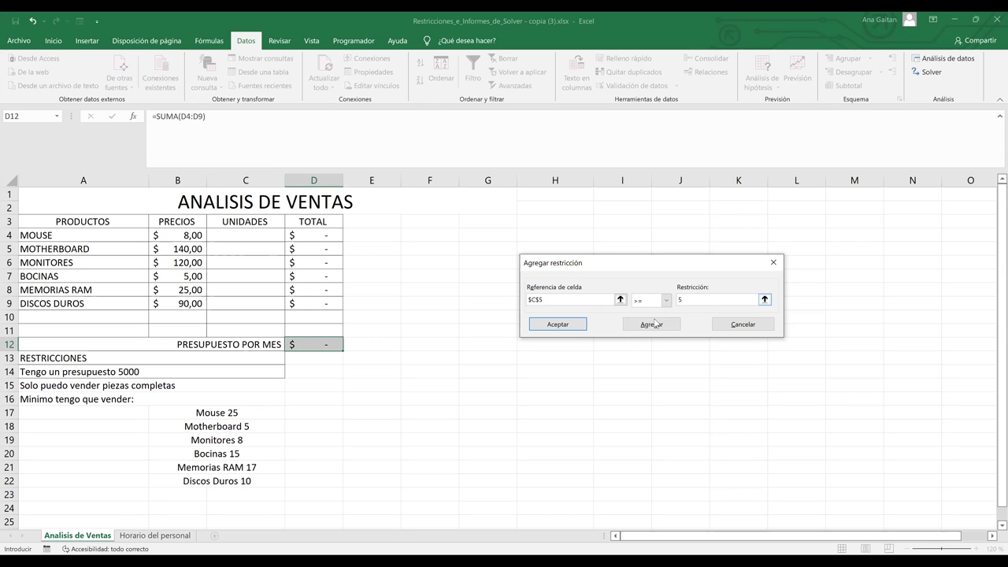
pyautogui.click(652, 325)
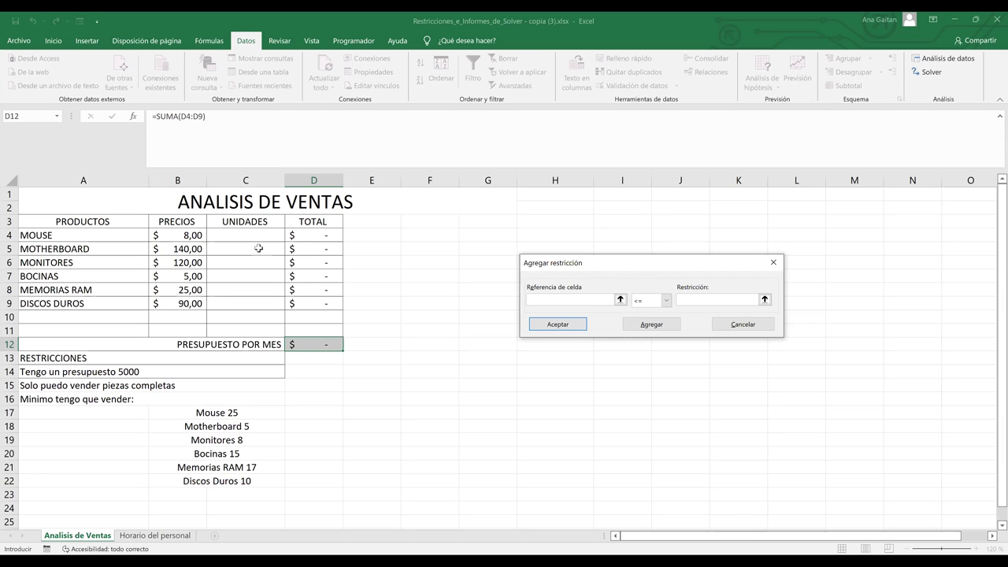
# Step: Add a Solver constraint requiring the Monitores units in C6 to be >= 8 and check the constraints entered so far
pyautogui.click(258, 249)
pyautogui.click(256, 262)
pyautogui.click(666, 301)
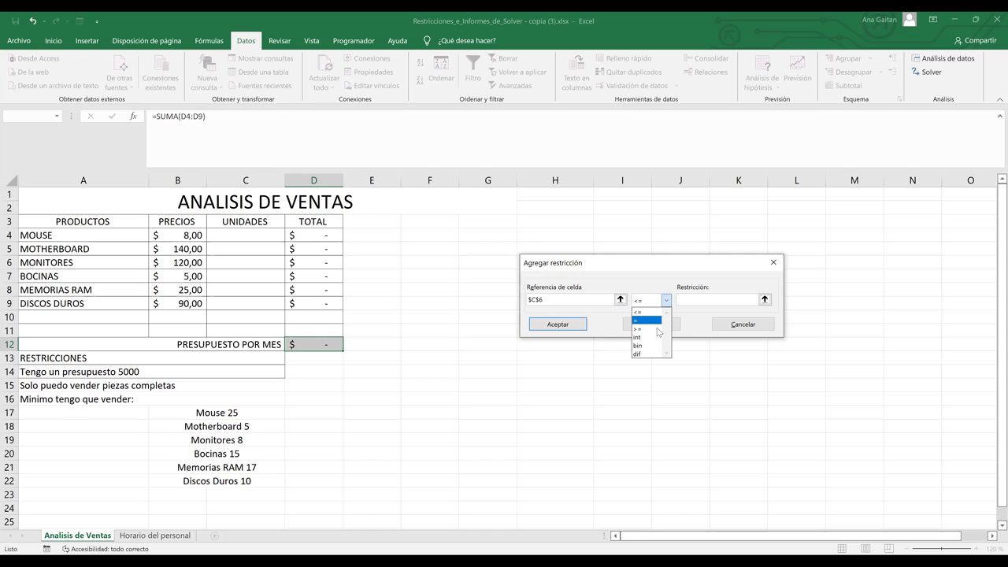
pyautogui.click(658, 329)
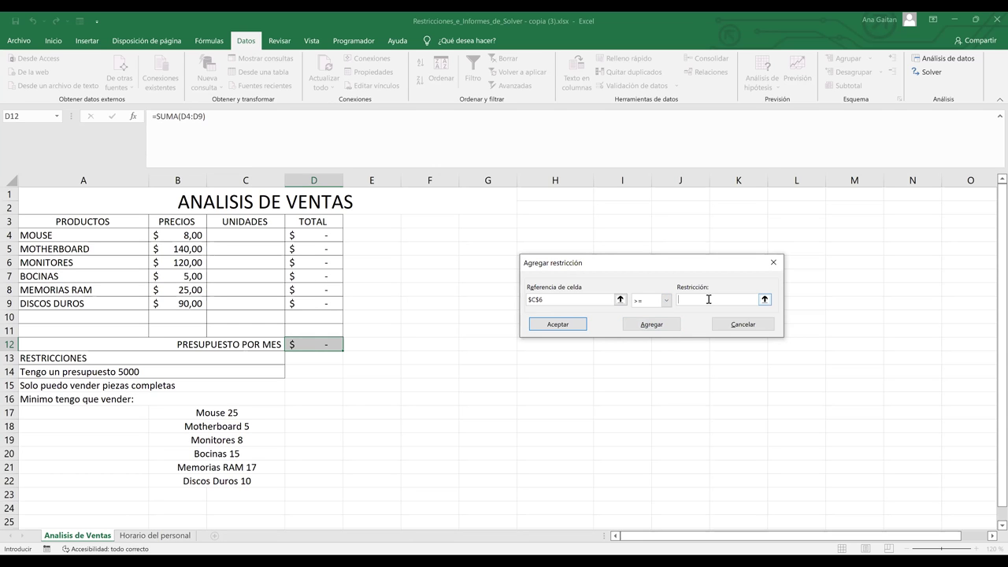
pyautogui.write('8')
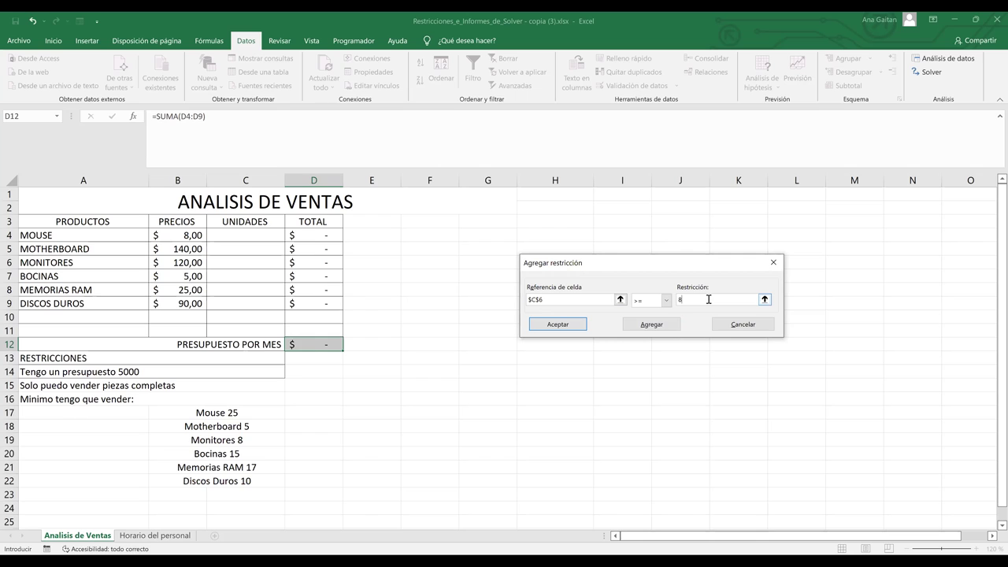
pyautogui.click(566, 331)
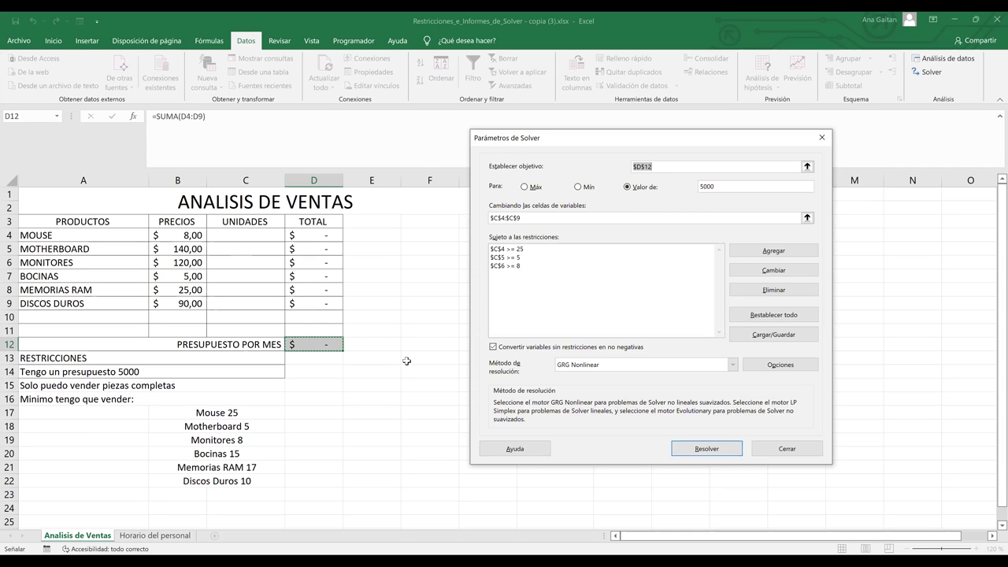
pyautogui.click(541, 250)
pyautogui.click(541, 256)
pyautogui.click(541, 249)
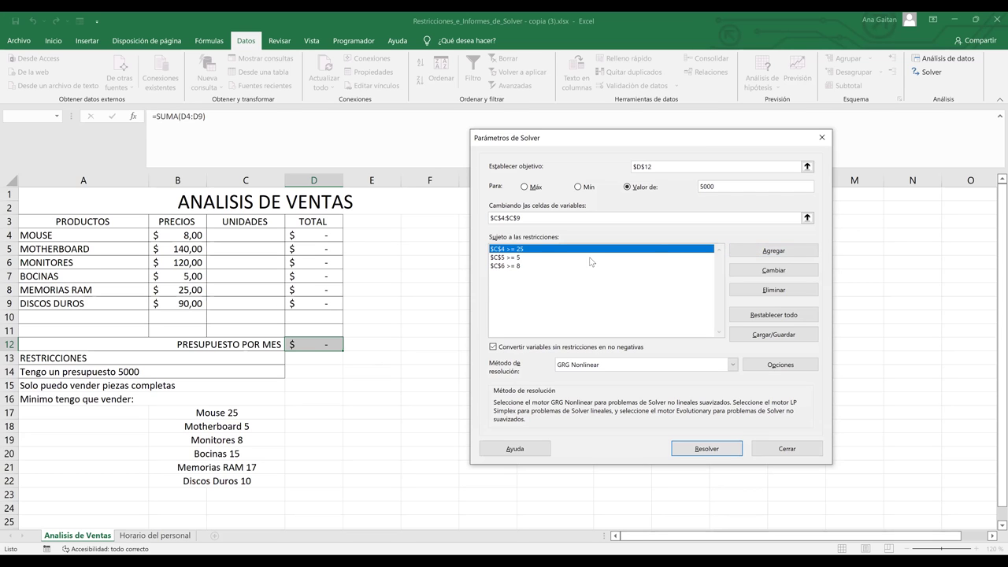
# Step: Add a Solver constraint requiring the Bocinas units in C7 to be >= 15
pyautogui.click(785, 252)
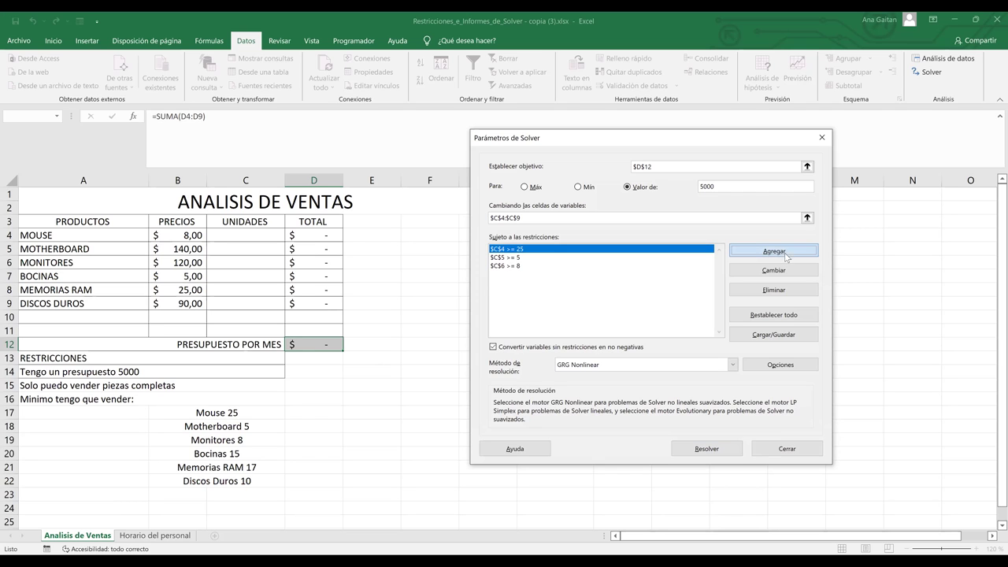
pyautogui.click(245, 275)
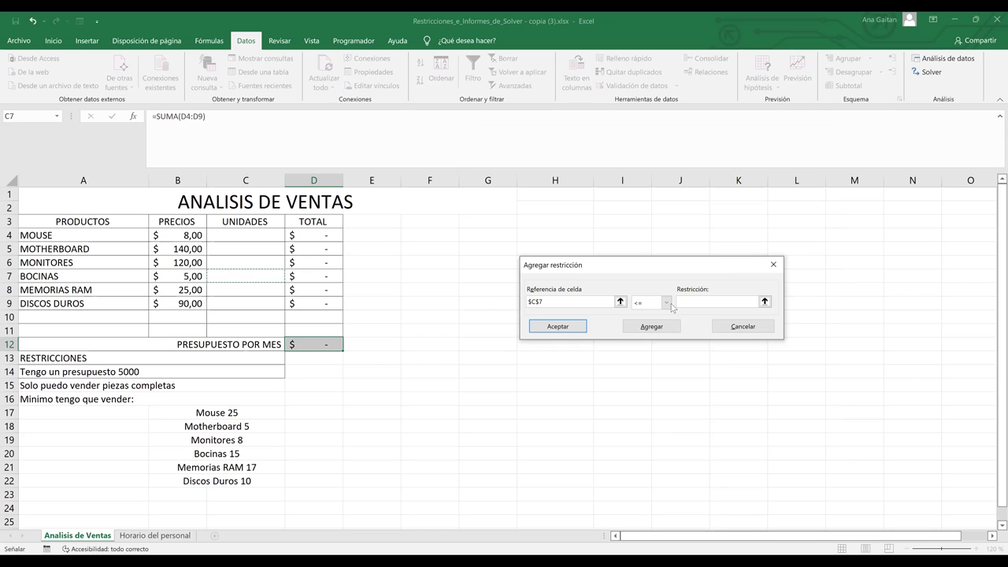
pyautogui.click(666, 304)
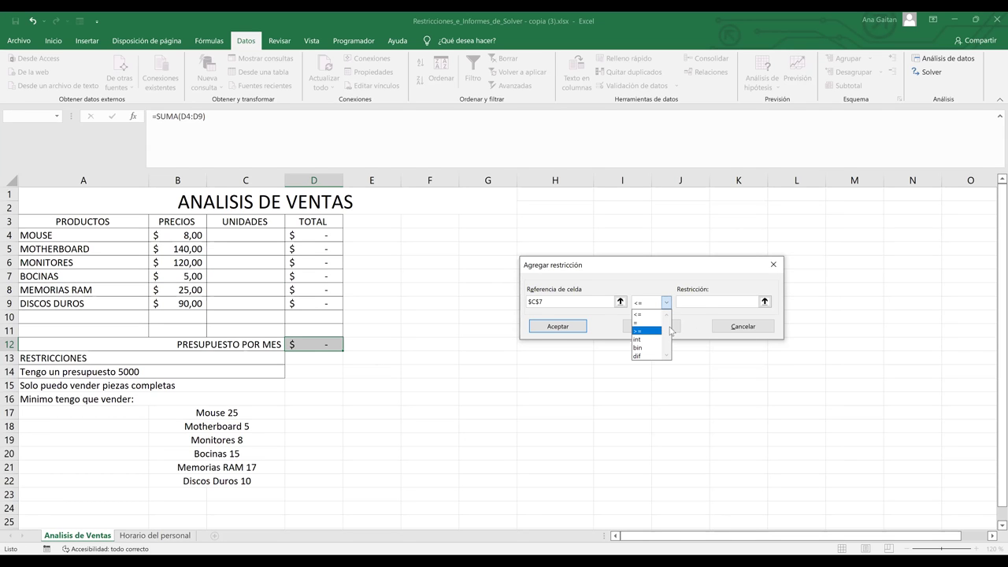
pyautogui.click(702, 300)
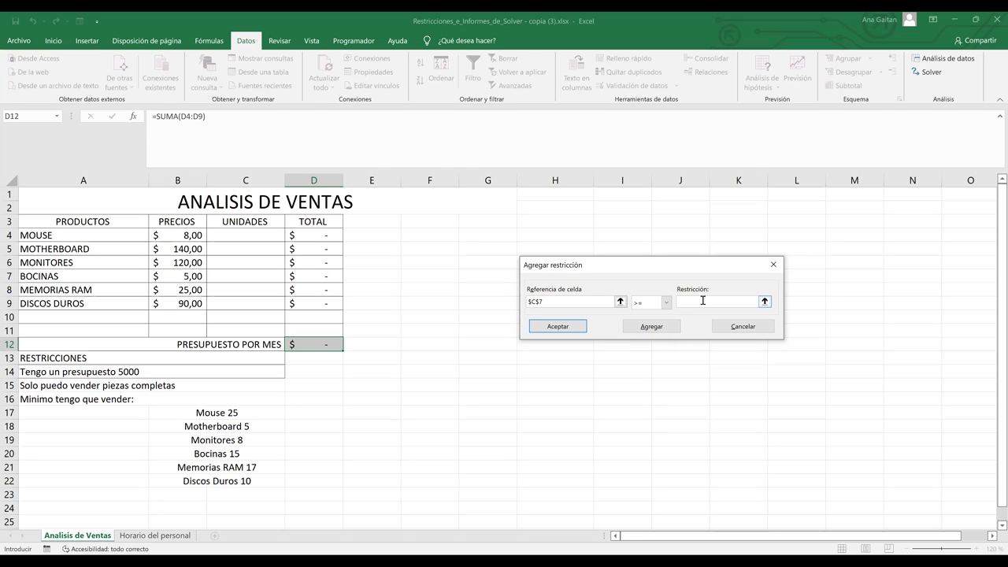
pyautogui.write('16')
pyautogui.press('BackSpace')
pyautogui.write('5')
pyautogui.click(652, 327)
# Step: Add a Solver constraint requiring the Memorias RAM units in C8 to be >= 17
pyautogui.click(265, 294)
pyautogui.click(665, 305)
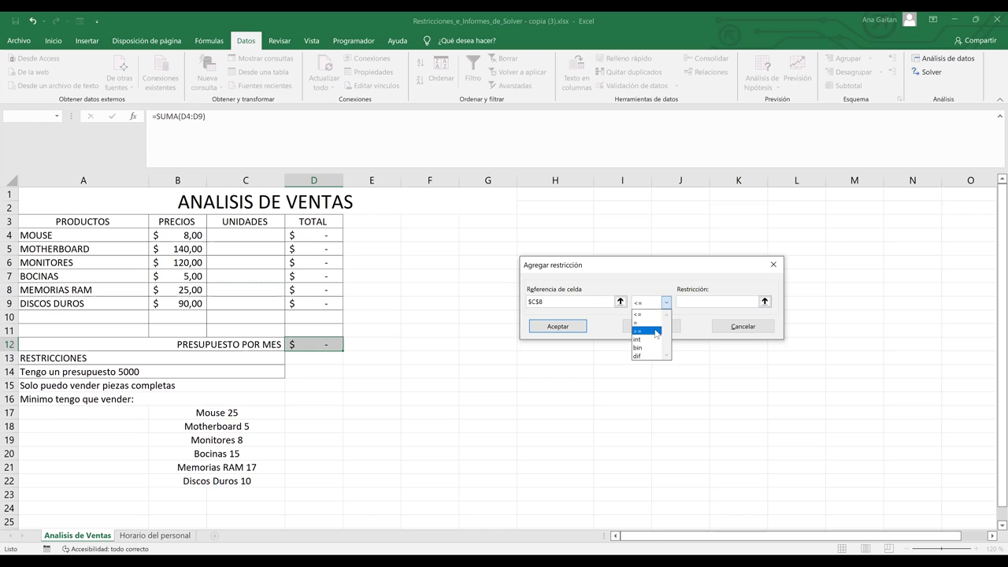
pyautogui.click(703, 302)
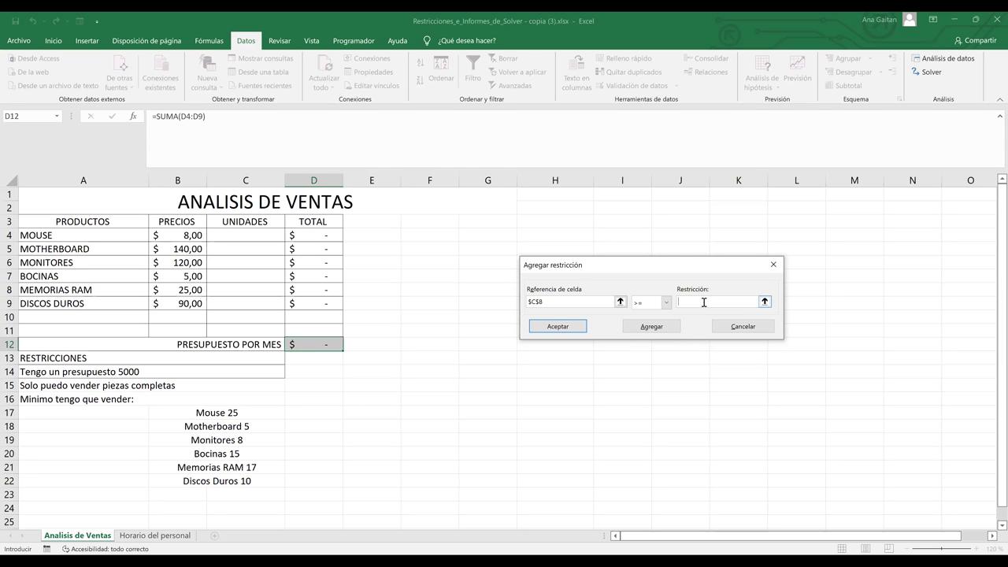
pyautogui.write('17')
pyautogui.click(664, 327)
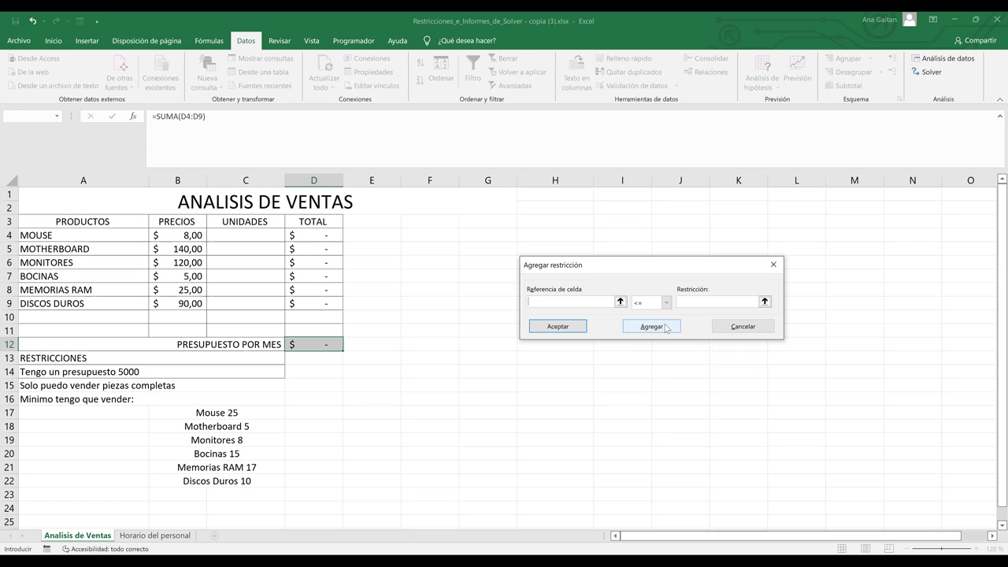
# Step: Add a Solver constraint requiring the Discos Duros units in C9 to be >= 10
pyautogui.click(258, 302)
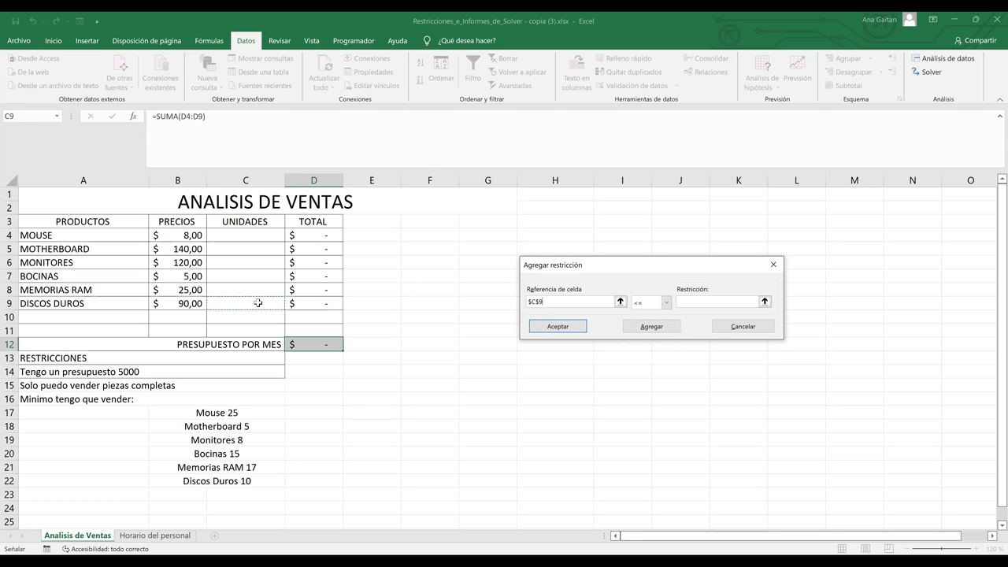
pyautogui.click(666, 302)
pyautogui.click(654, 334)
pyautogui.click(711, 301)
pyautogui.write('10')
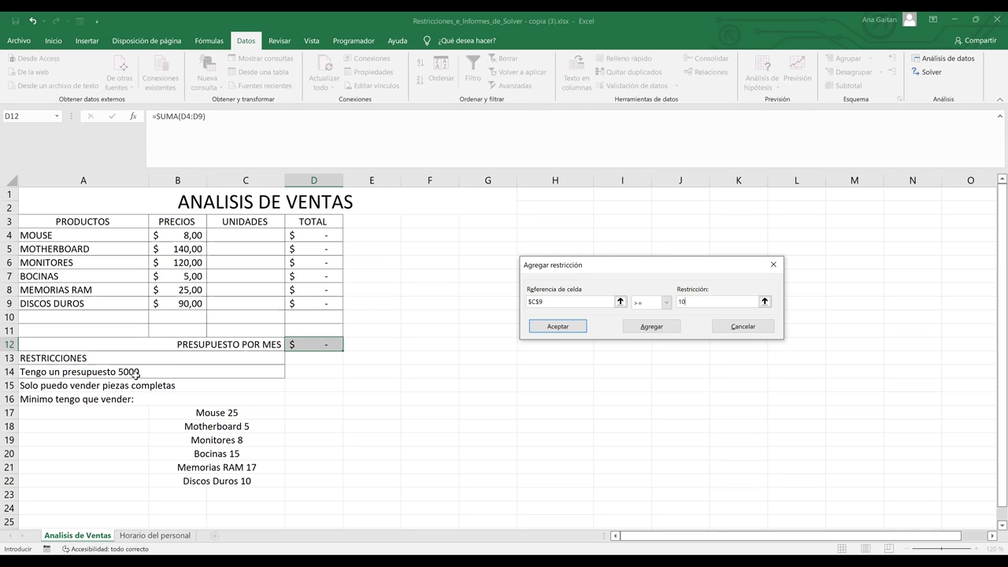
pyautogui.click(652, 326)
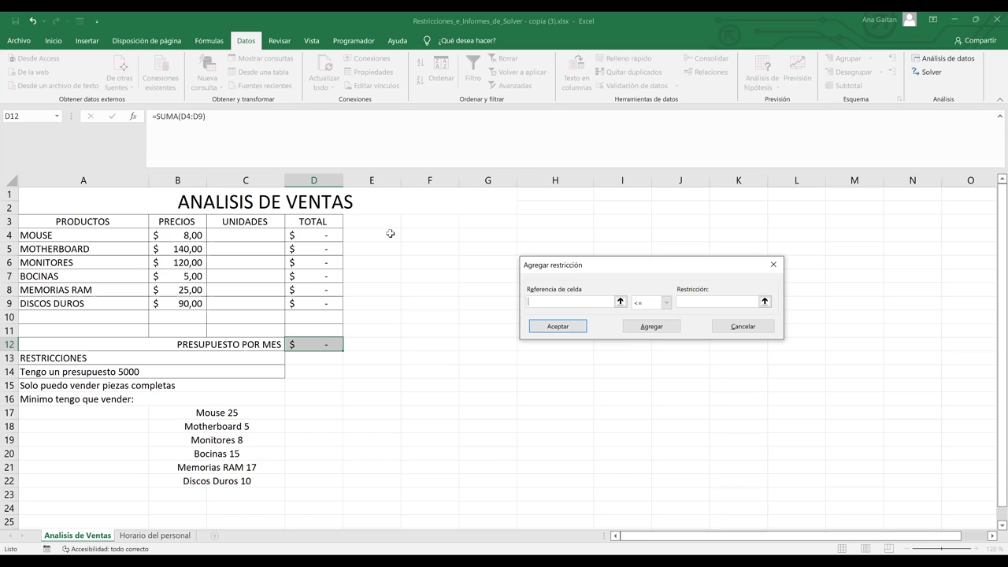
# Step: Add an integer (int) constraint on the units in C4:C9 and check it in the Solver constraint list
pyautogui.click(255, 233)
pyautogui.keyDown('shift'); pyautogui.click(250, 298); pyautogui.keyUp('shift')
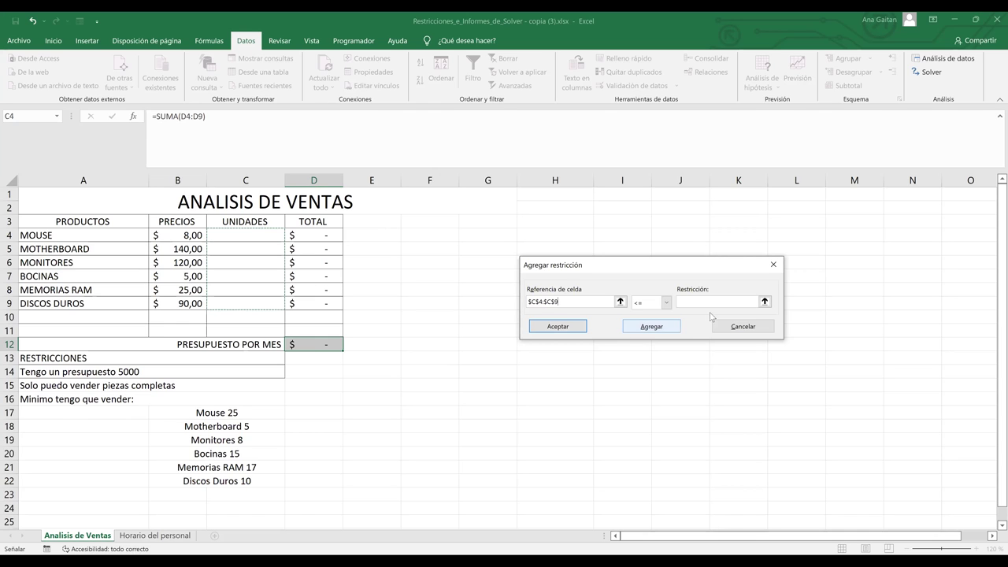
pyautogui.click(665, 303)
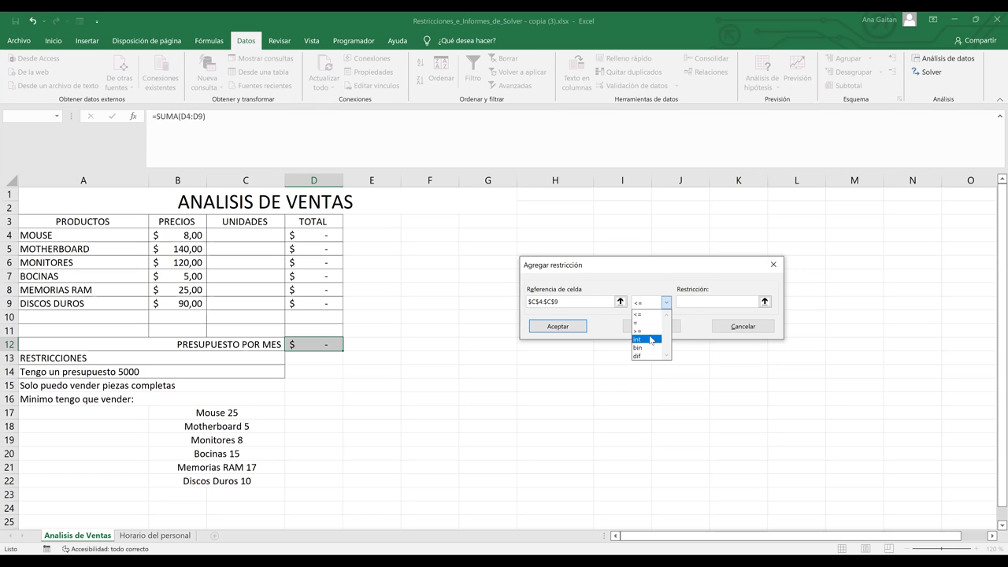
pyautogui.click(651, 338)
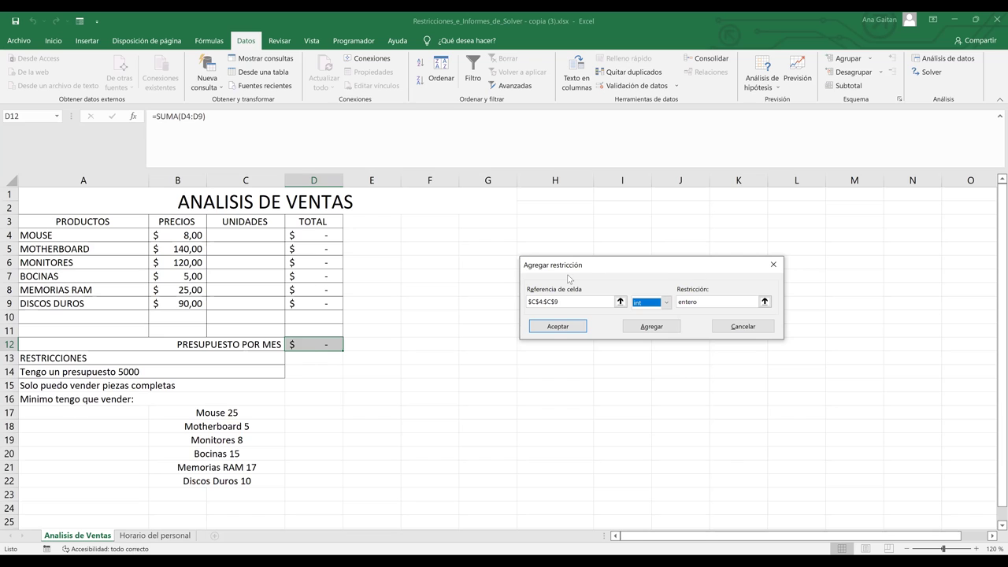
pyautogui.click(558, 330)
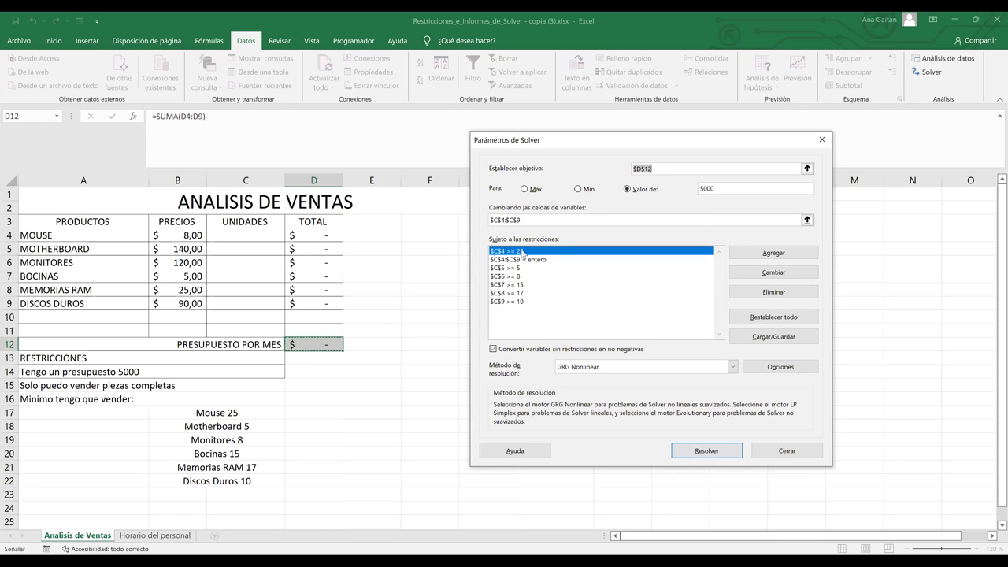
pyautogui.click(524, 260)
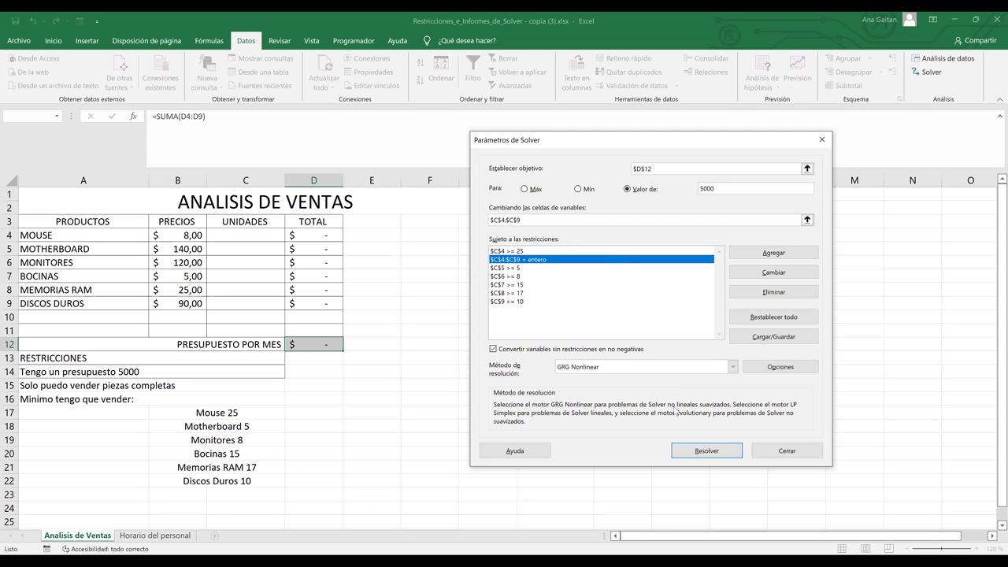
# Step: Solve the model, keep the Solver solution and generate the Responder report
pyautogui.click(716, 453)
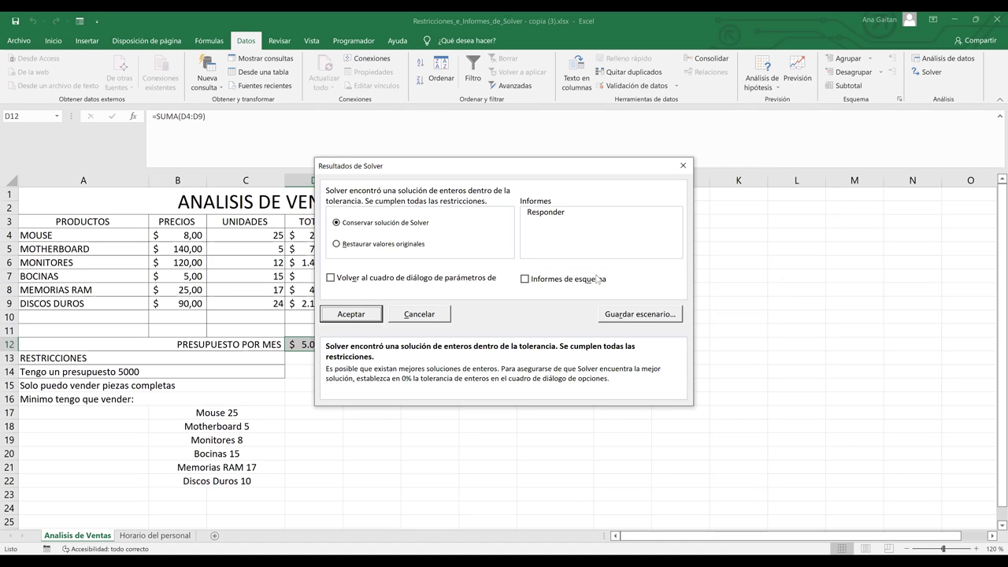
pyautogui.click(541, 215)
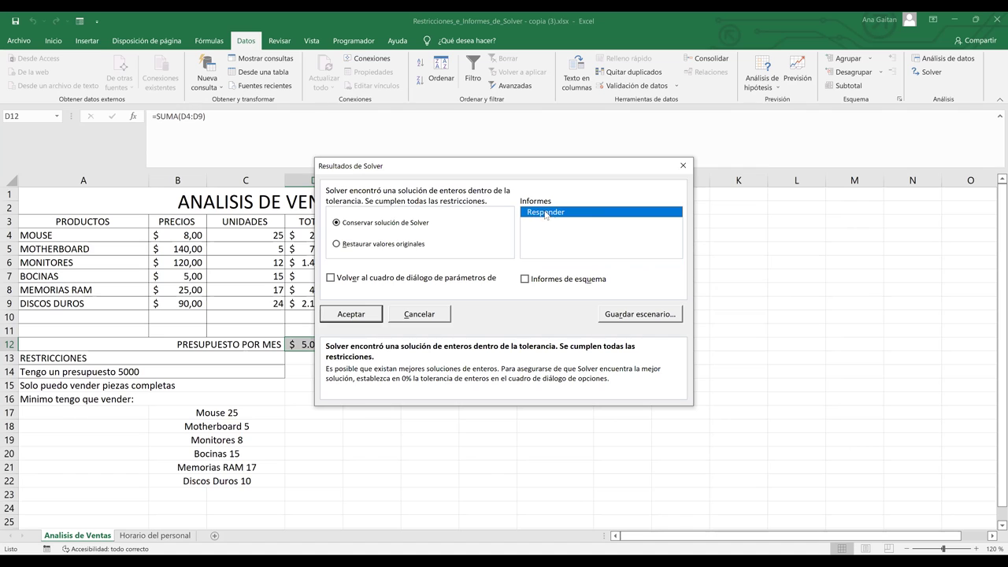
pyautogui.click(549, 213)
pyautogui.click(550, 216)
pyautogui.click(356, 319)
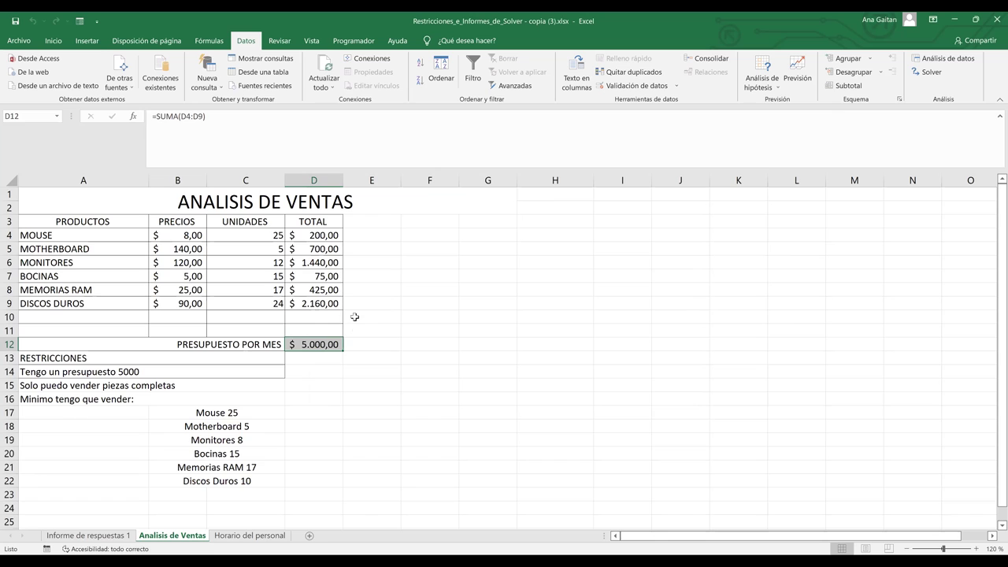
pyautogui.click(391, 388)
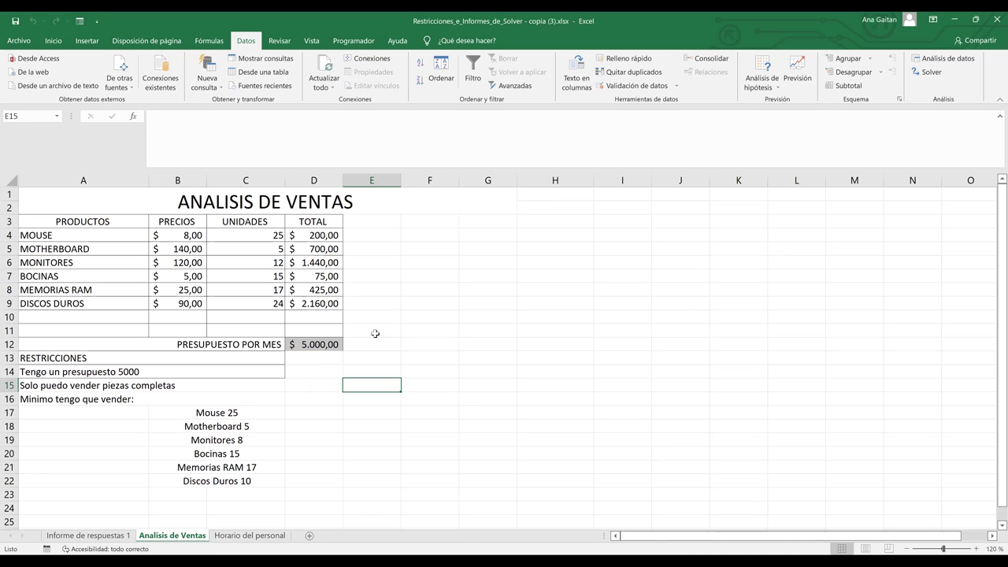
# Step: Review the solved units in C4:C9 together with their prices and totals, and the monthly budget in D12
pyautogui.click(267, 236)
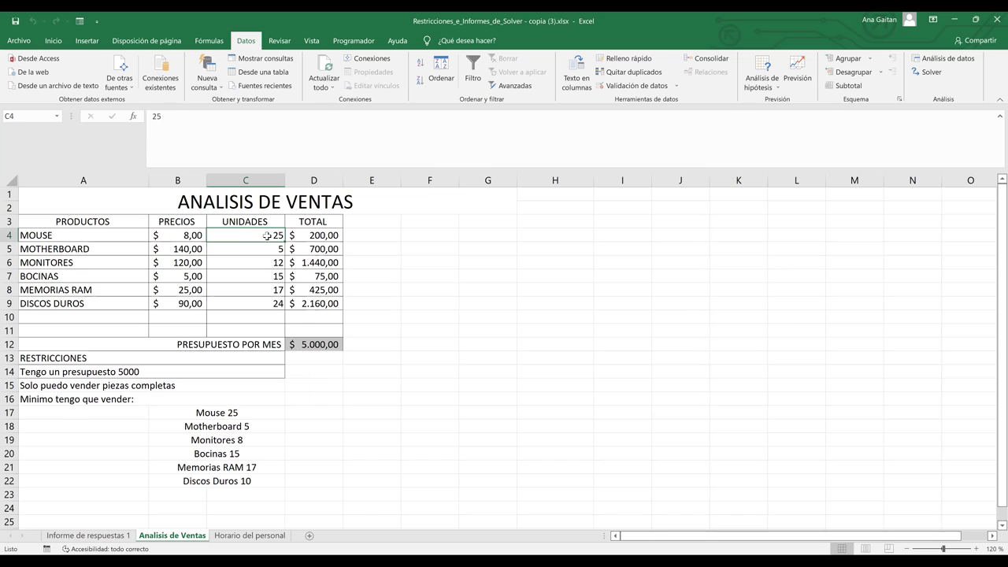
pyautogui.click(189, 235)
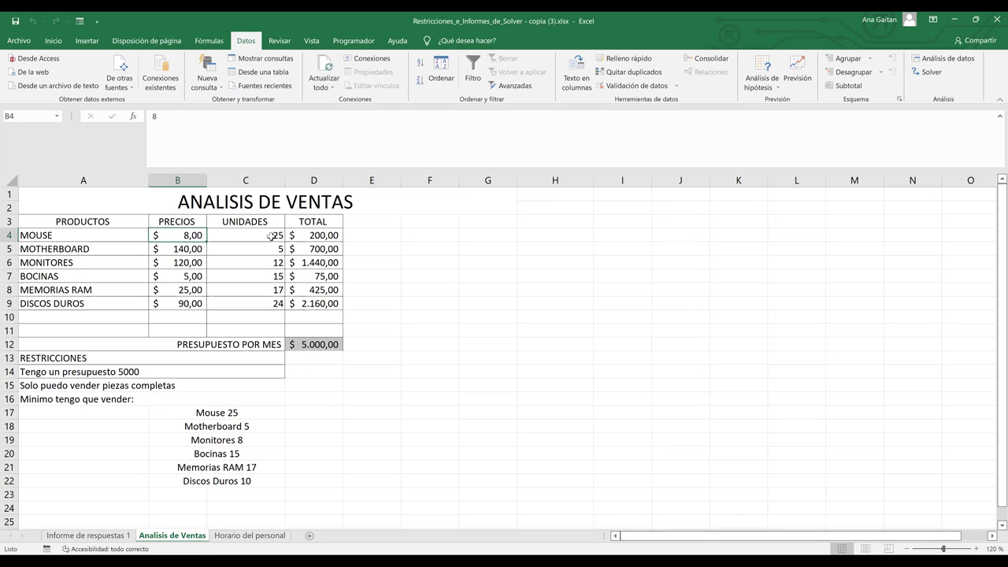
pyautogui.click(305, 233)
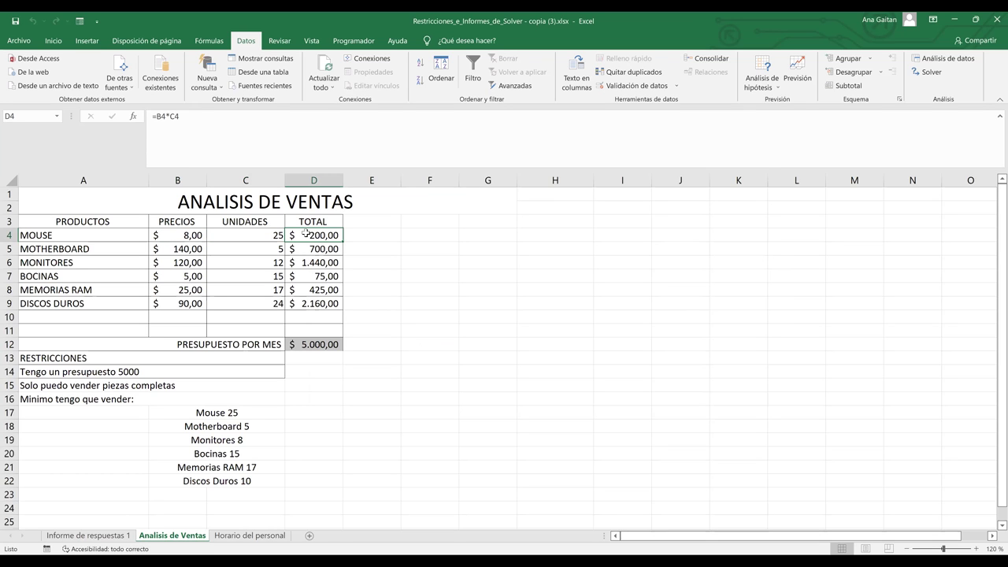
pyautogui.click(259, 238)
pyautogui.press('Down')
pyautogui.press('Down')
pyautogui.press('Down')
pyautogui.press('Down')
pyautogui.press('Down')
pyautogui.press('Up')
pyautogui.press('Up')
pyautogui.press('Up')
pyautogui.press('Up')
pyautogui.press('Up')
pyautogui.press('Up')
pyautogui.press('Up')
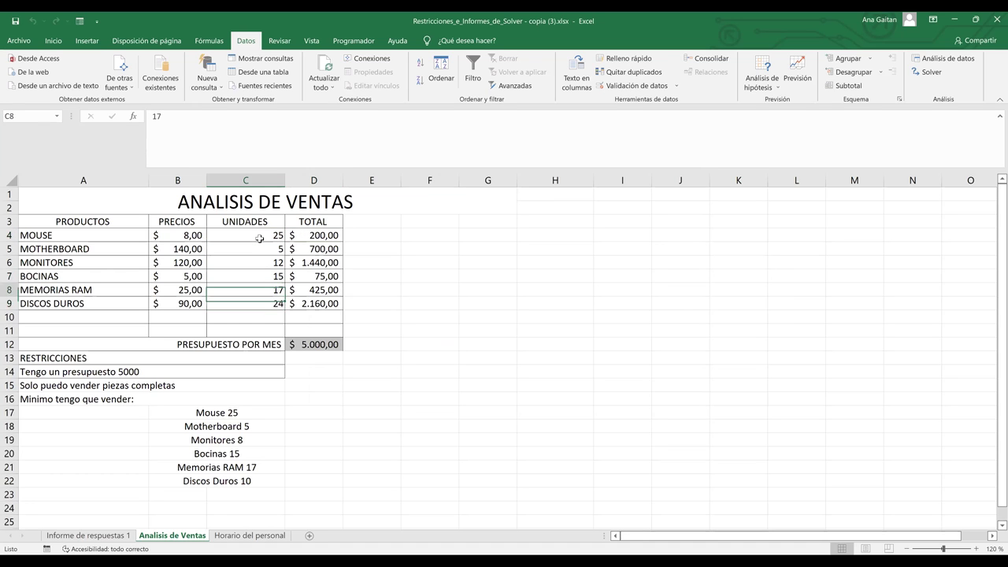
pyautogui.press('Down')
pyautogui.press('Down')
pyautogui.press('Down')
pyautogui.press('Down')
pyautogui.press('Down')
pyautogui.press('Down')
pyautogui.press('Down')
pyautogui.press('Down')
pyautogui.press('Down')
pyautogui.press('Down')
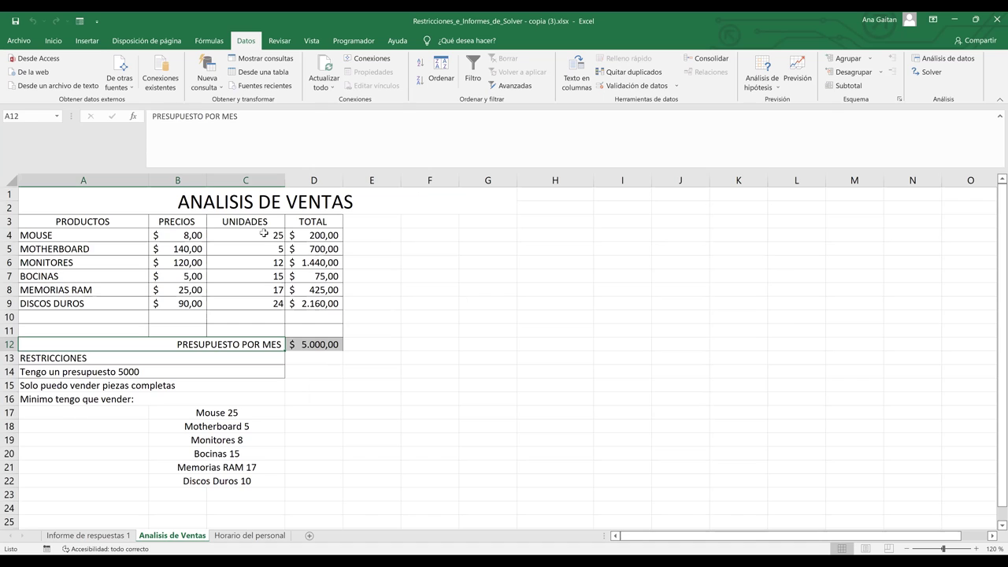
pyautogui.click(264, 233)
pyautogui.press('Down')
pyautogui.press('Down')
pyautogui.press('Down')
pyautogui.press('Down')
pyautogui.press('Down')
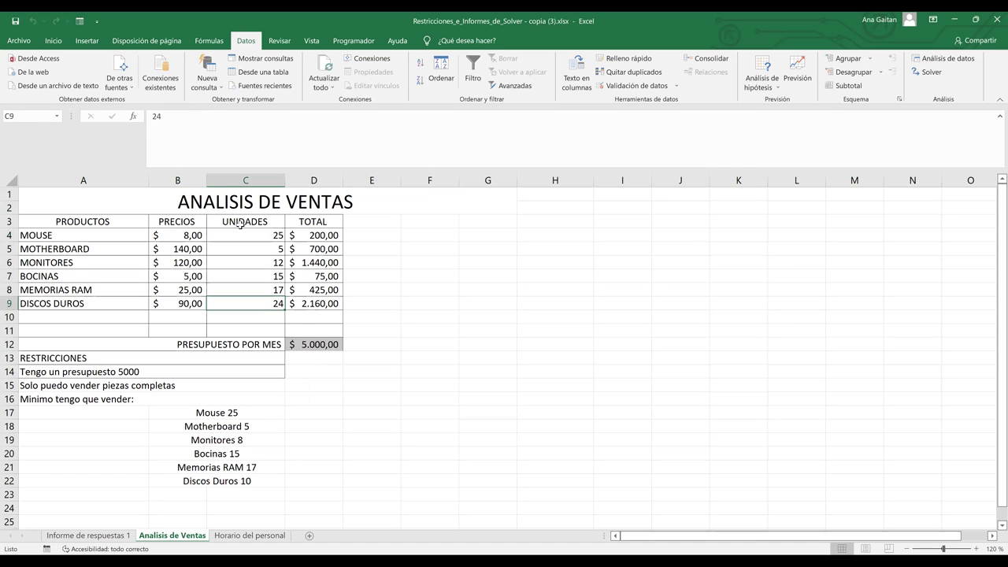
pyautogui.click(190, 239)
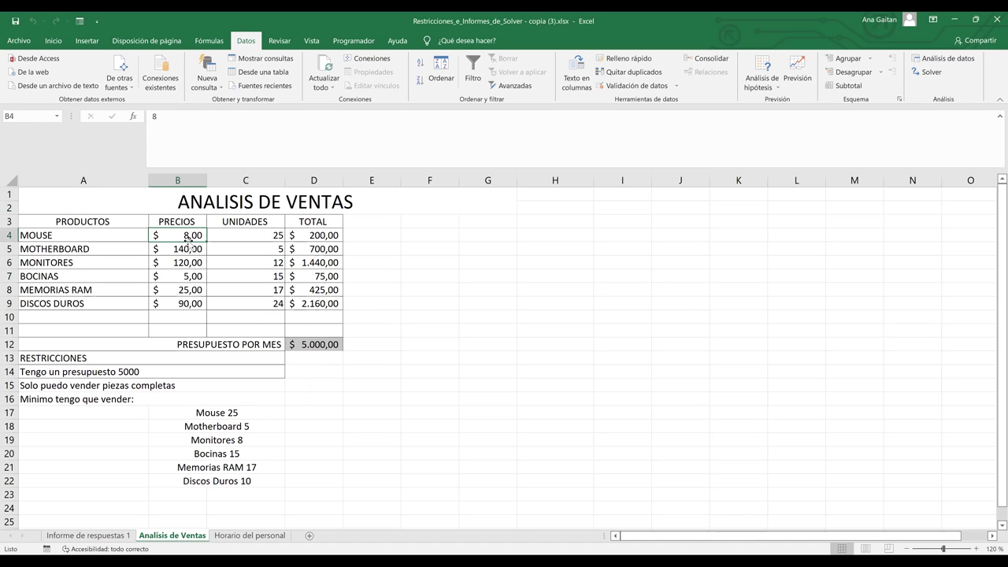
pyautogui.click(313, 346)
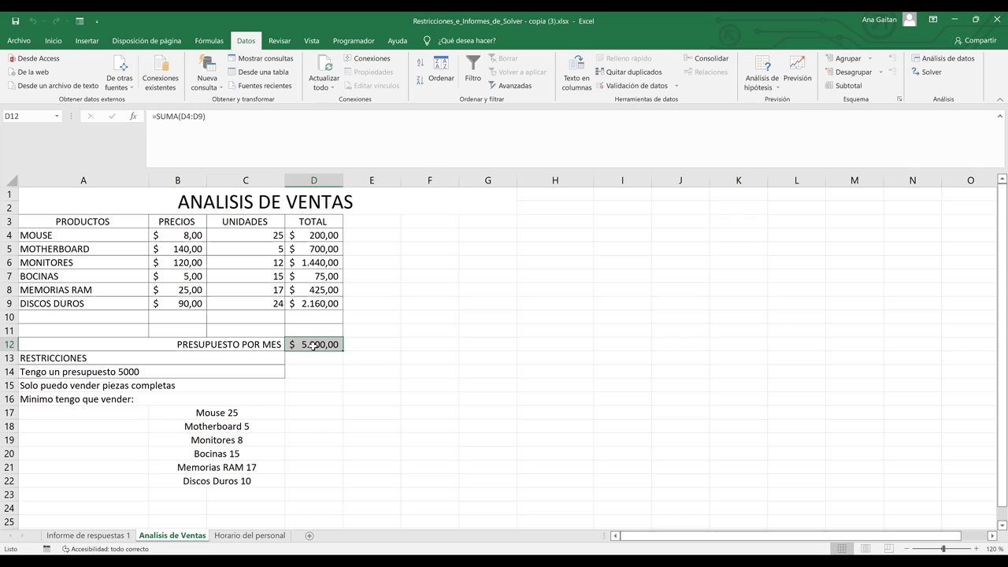
pyautogui.click(543, 347)
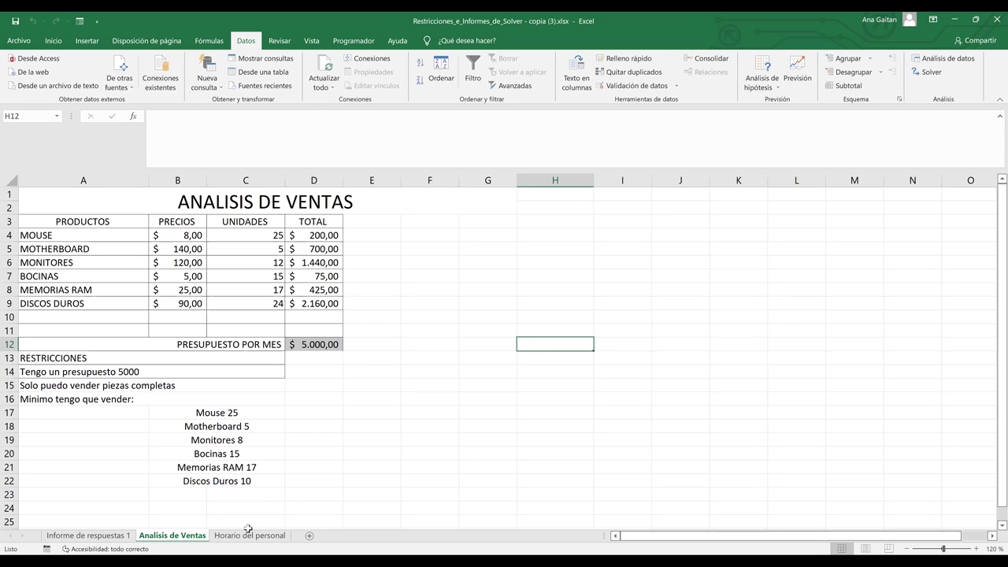
pyautogui.click(423, 349)
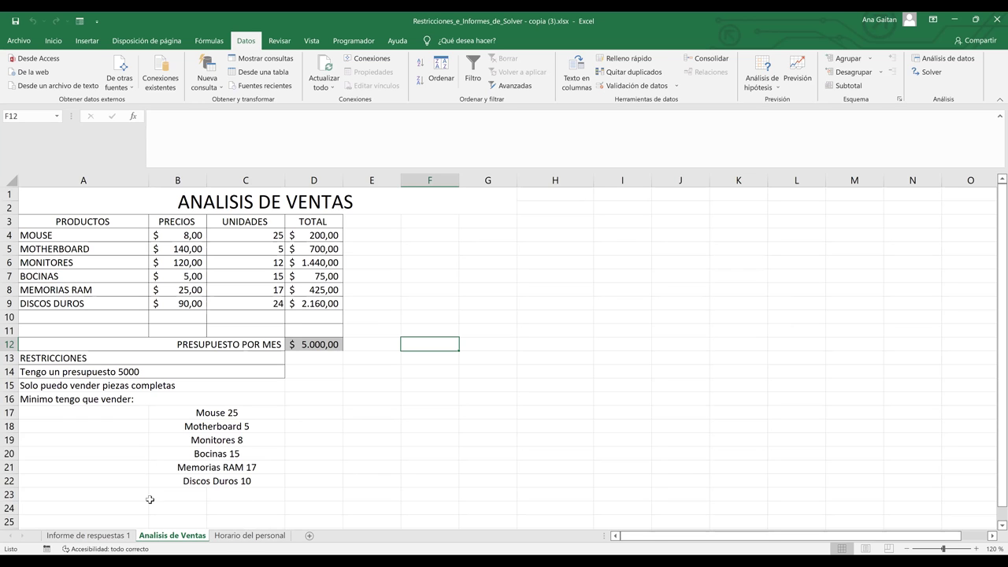
# Step: Open the Informe de respuestas 1 sheet and look through its Solver engine, options and results from the beginning down to the restrictions
pyautogui.click(103, 541)
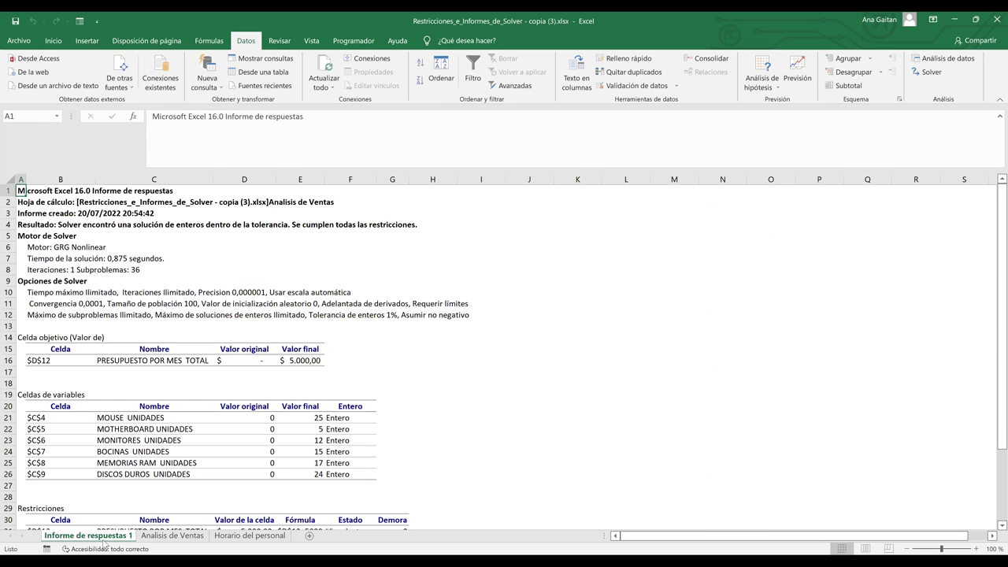
pyautogui.click(229, 338)
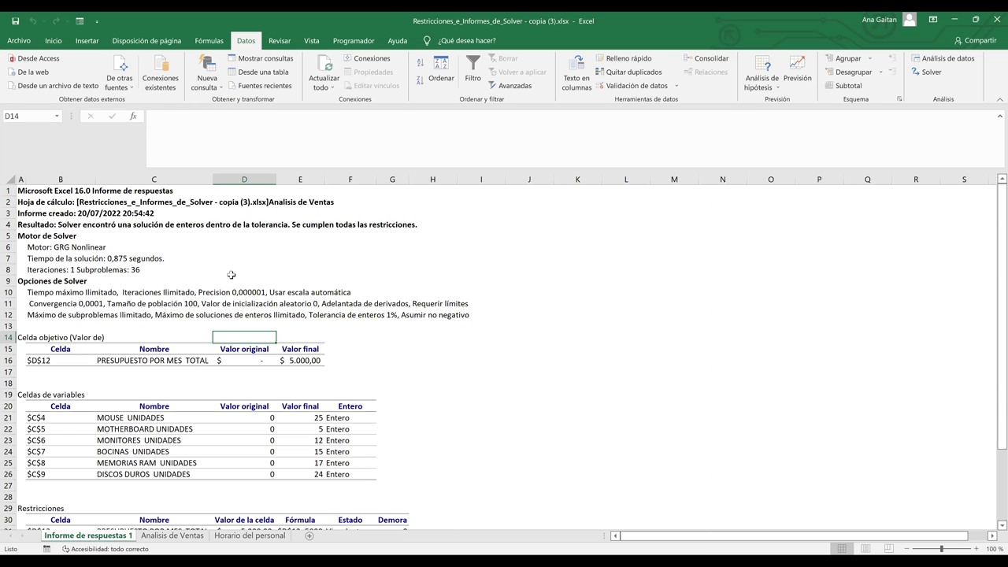
pyautogui.click(235, 214)
pyautogui.press('Down')
pyautogui.press('Down')
pyautogui.press('Down')
pyautogui.press('Down')
pyautogui.press('Down')
pyautogui.press('Down')
pyautogui.press('Down')
pyautogui.press('Down')
pyautogui.press('Down')
pyautogui.press('Down')
pyautogui.press('Down')
pyautogui.press('Down')
pyautogui.press('Down')
pyautogui.press('Down')
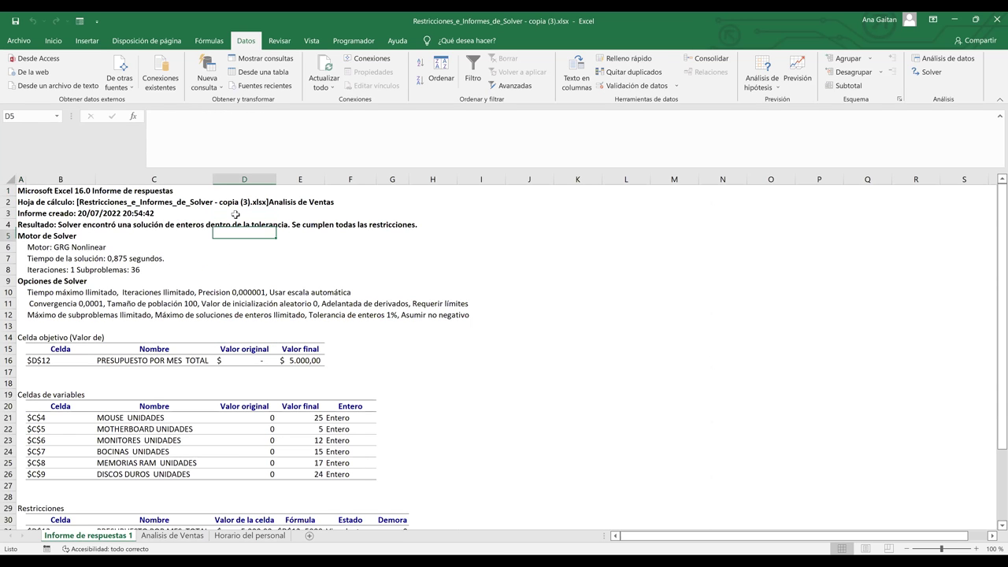
pyautogui.press('Down')
pyautogui.press('Down')
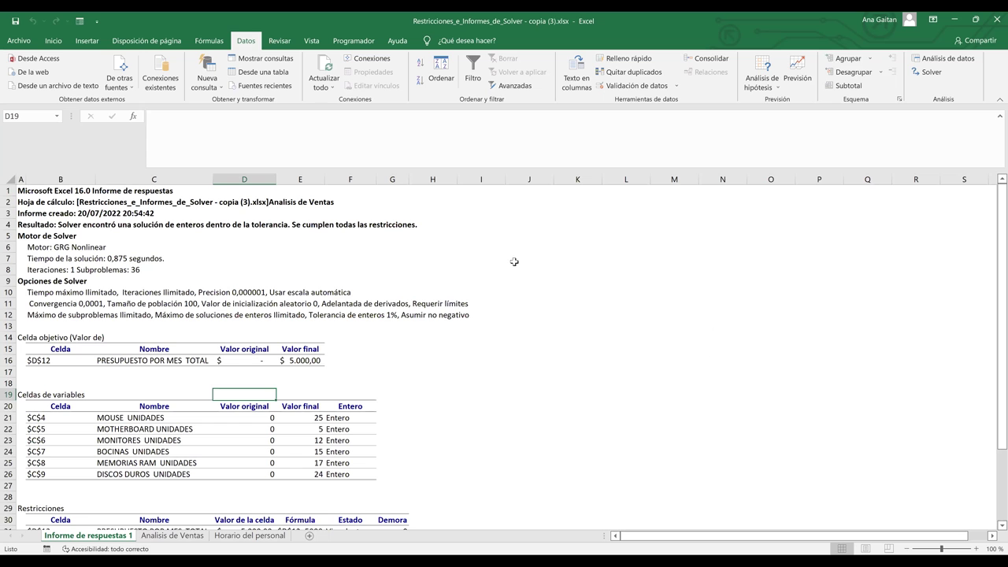
pyautogui.press('Down')
pyautogui.press('Down')
pyautogui.press('Down')
pyautogui.press('Down')
pyautogui.press('Down')
pyautogui.press('Down')
pyautogui.press('Down')
pyautogui.press('Down')
pyautogui.press('Down')
pyautogui.press('Down')
pyautogui.press('Down')
pyautogui.press('Down')
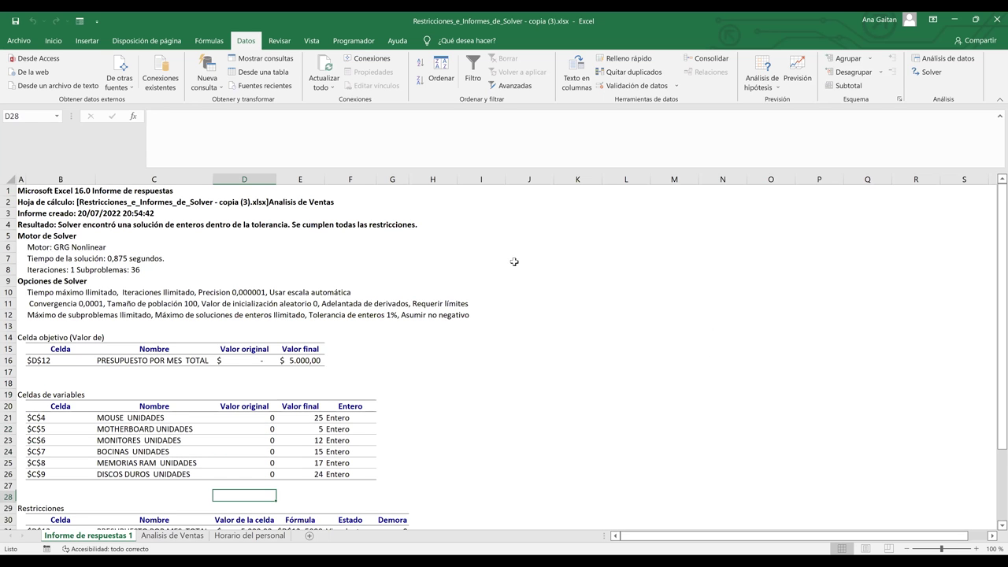
pyautogui.scroll(-2, 67, 310)
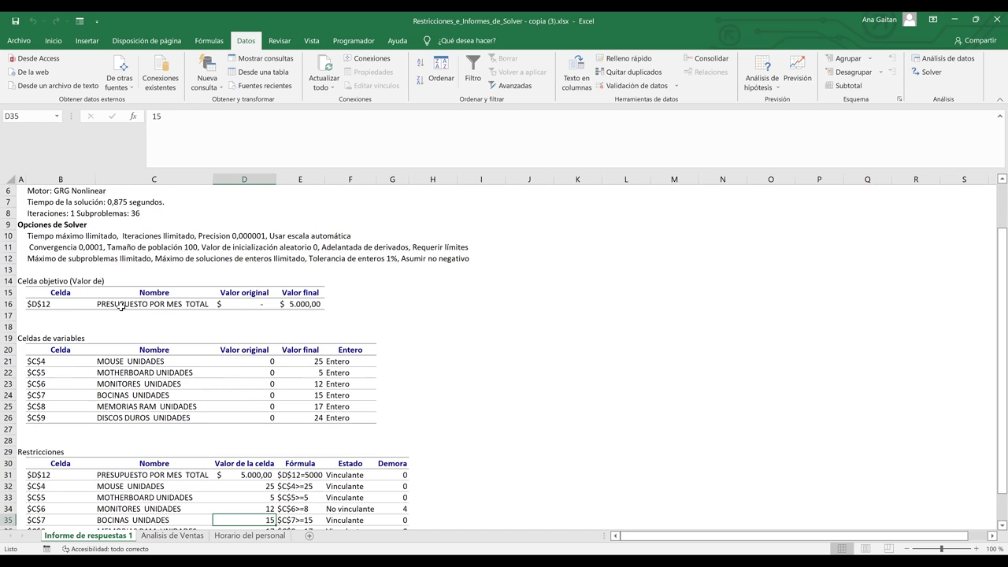
# Step: Examine the report's Celda objetivo entry for D12 and the names and integer type in the Celdas de variables table
pyautogui.click(45, 312)
pyautogui.click(45, 304)
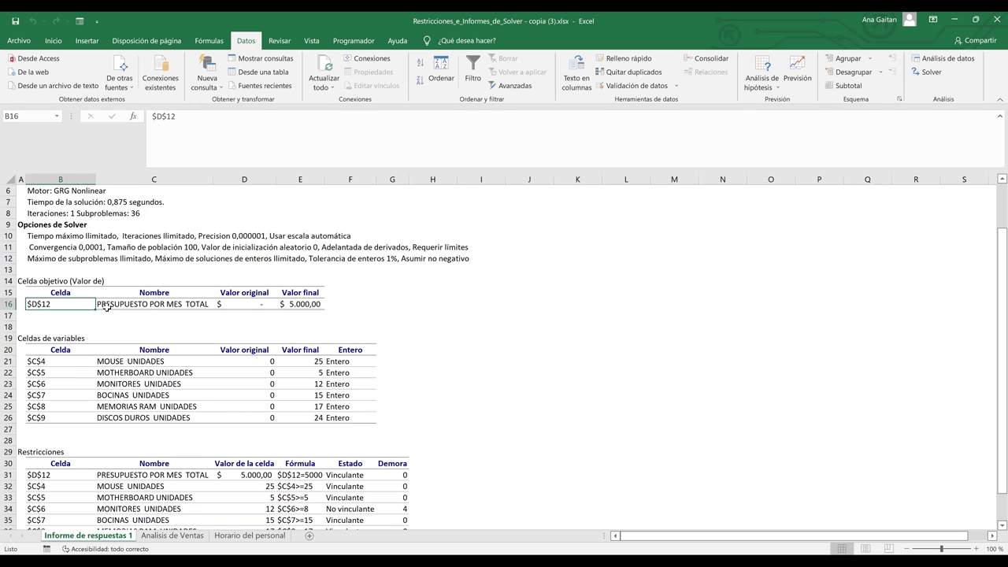
pyautogui.click(137, 305)
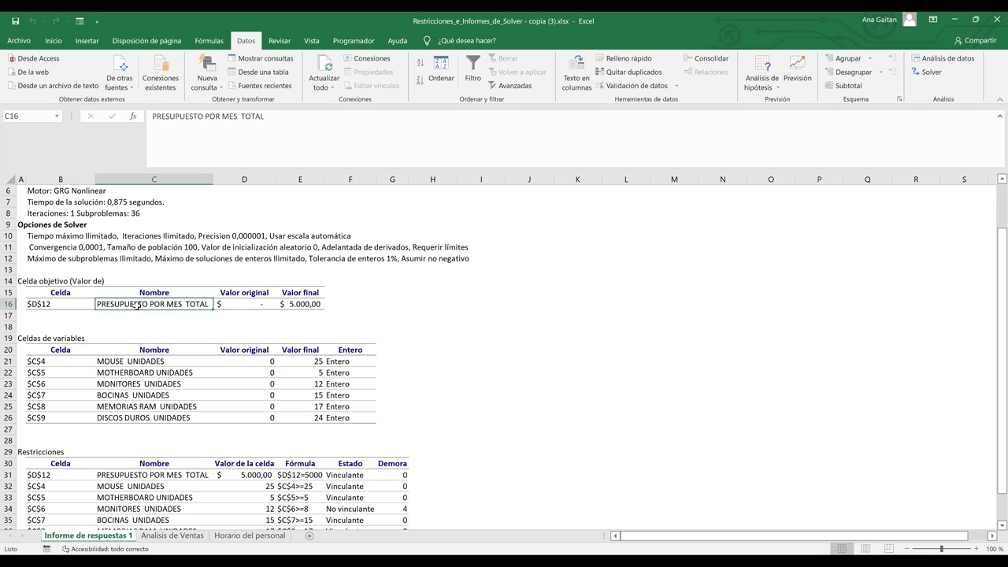
pyautogui.click(299, 305)
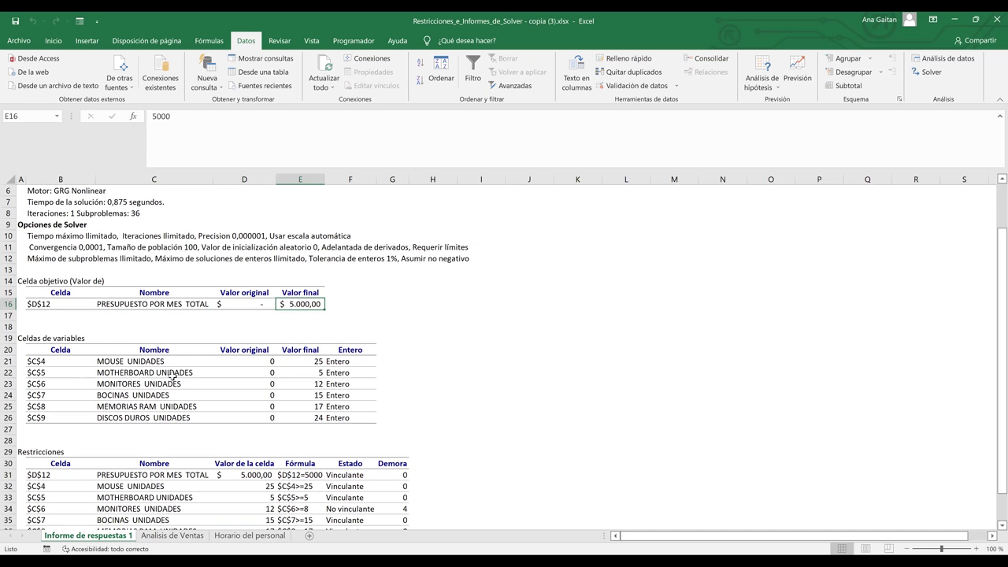
pyautogui.click(44, 363)
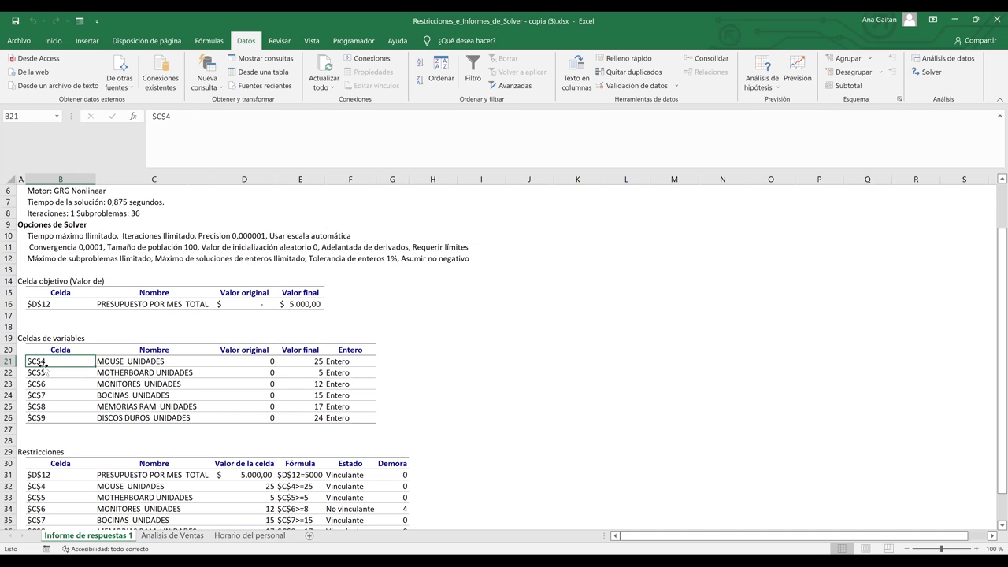
pyautogui.click(118, 362)
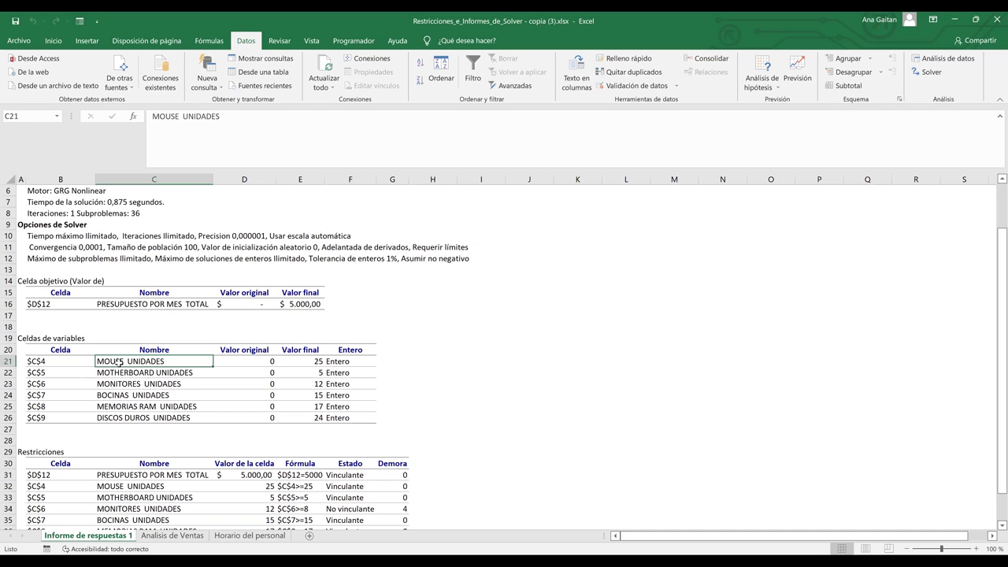
pyautogui.click(124, 374)
pyautogui.click(125, 384)
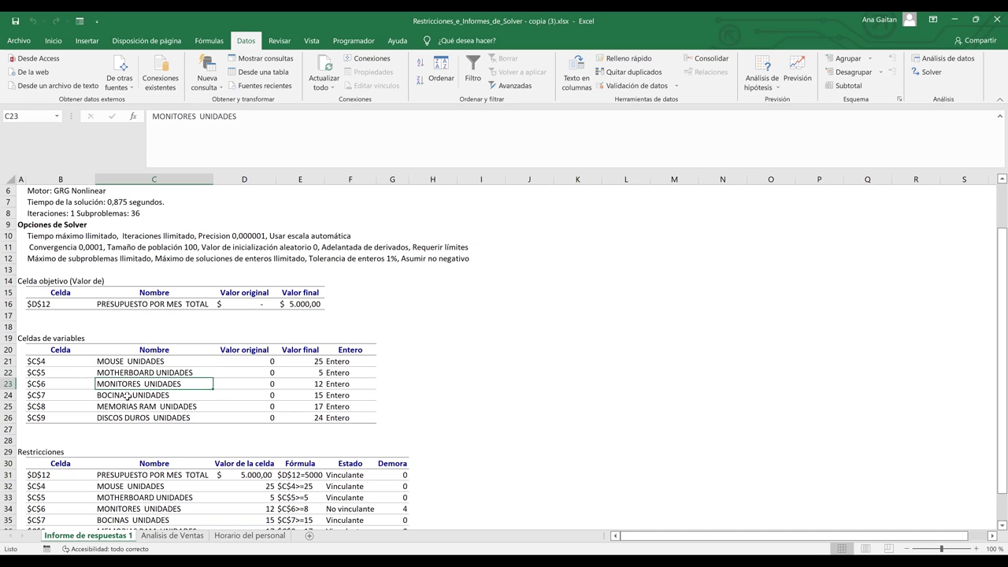
pyautogui.click(127, 395)
pyautogui.click(116, 408)
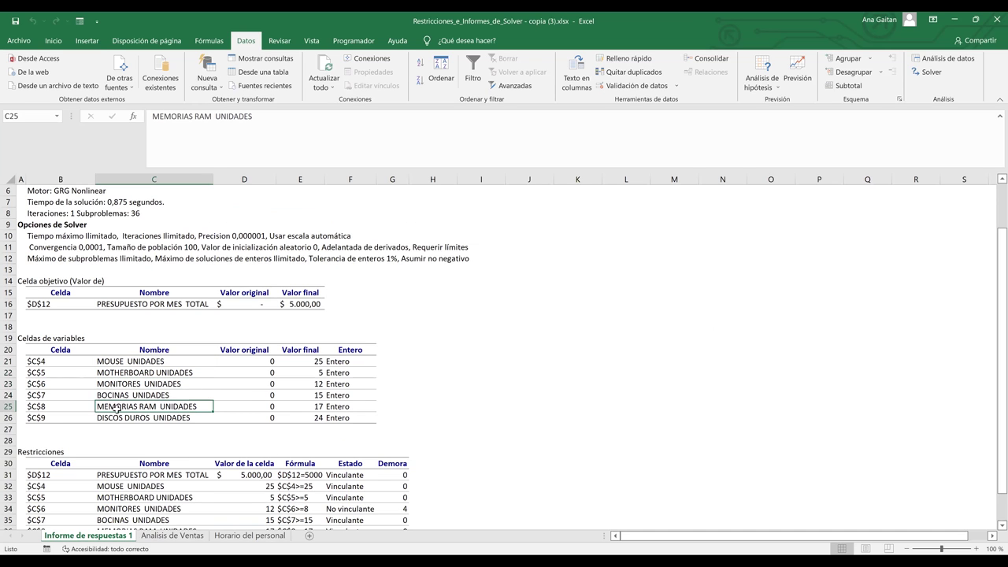
pyautogui.click(337, 362)
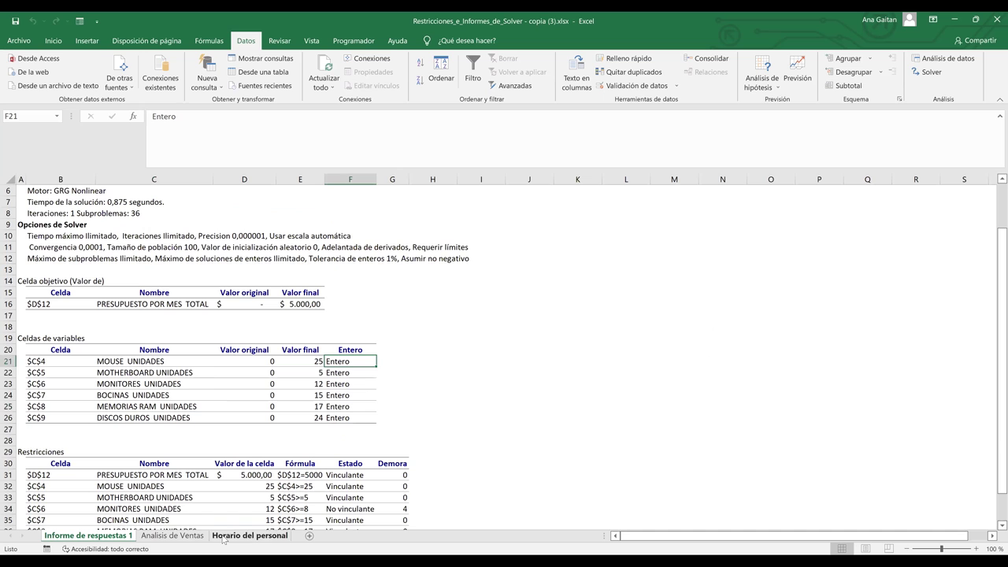
# Step: Compare the units on the Analisis de Ventas sheet with the final values of the variable cells in the answer report
pyautogui.click(171, 536)
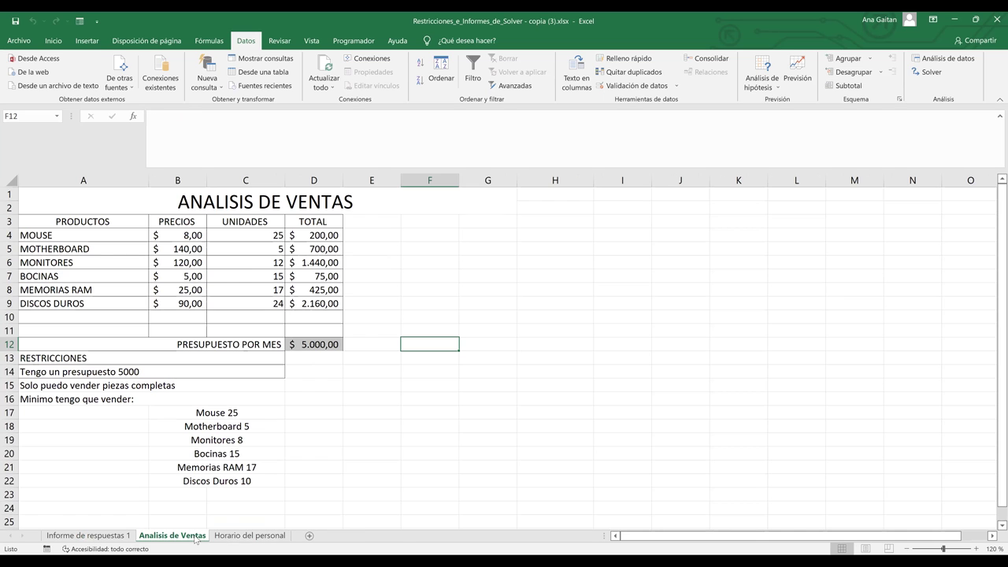
pyautogui.click(269, 238)
pyautogui.click(270, 248)
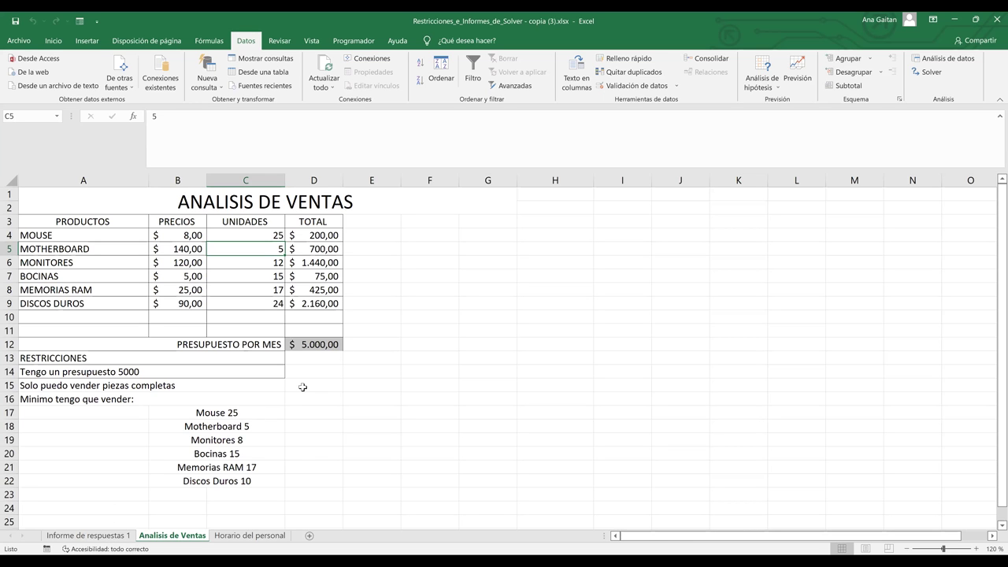
pyautogui.hotkey('ctrl', 'pageup')
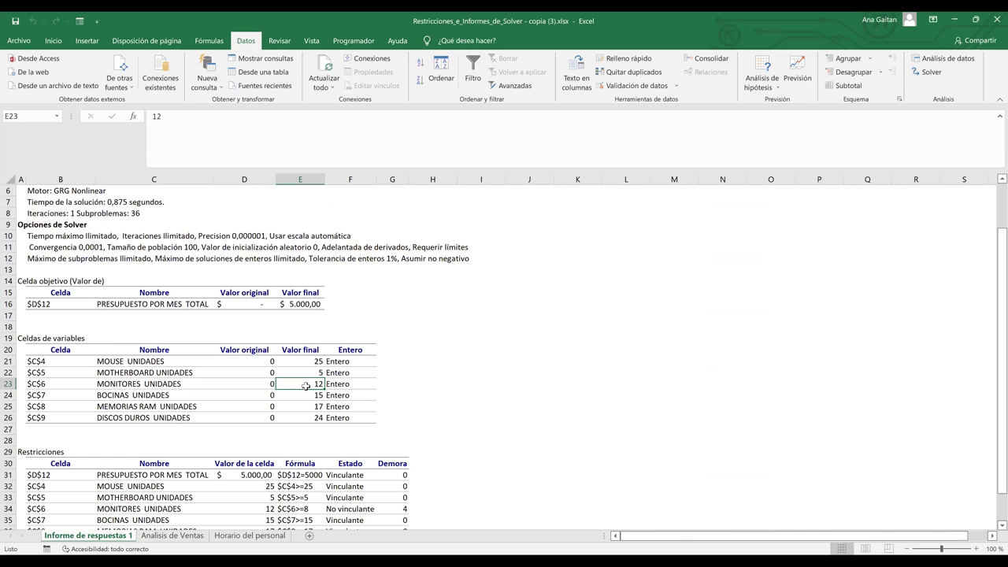
pyautogui.press('Down')
pyautogui.press('Down')
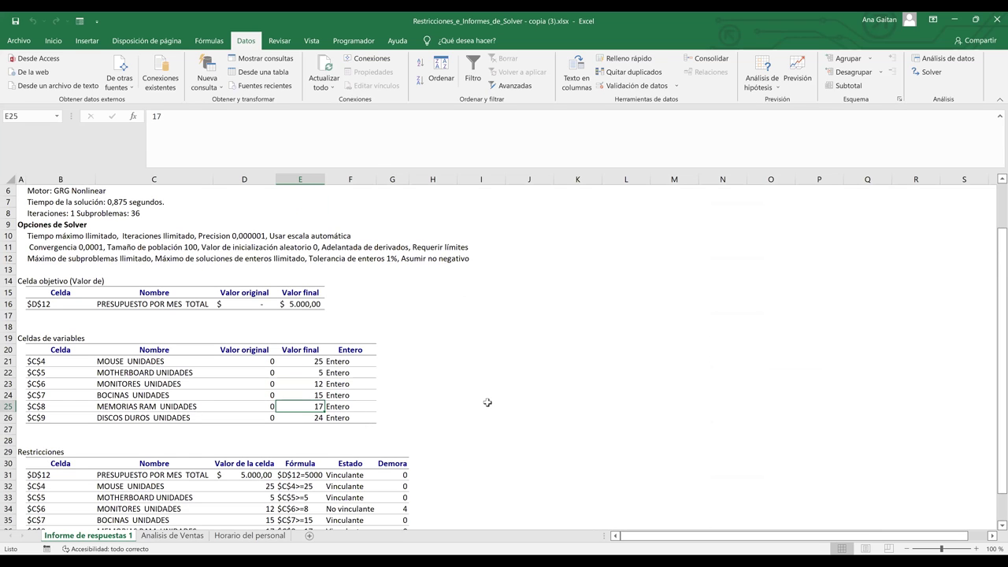
# Step: Examine the report's Restricciones table, including each constraint's formula, Estado and Demora, down to the integer constraint
pyautogui.press('Down')
pyautogui.press('Down')
pyautogui.press('Down')
pyautogui.press('Down')
pyautogui.press('Down')
pyautogui.press('Down')
pyautogui.press('Down')
pyautogui.press('Down')
pyautogui.press('Down')
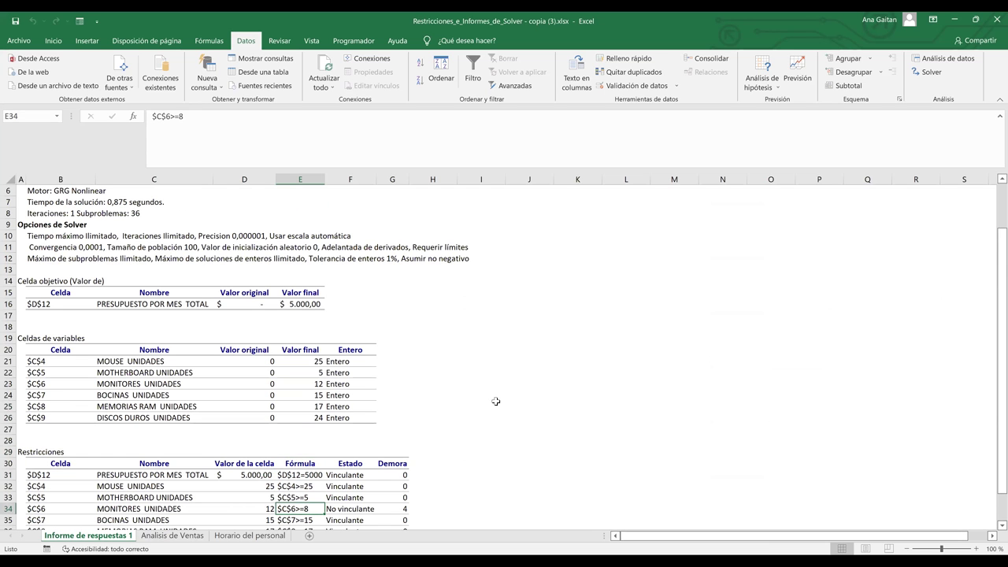
pyautogui.press('Down')
pyautogui.press('Down')
pyautogui.press('Down')
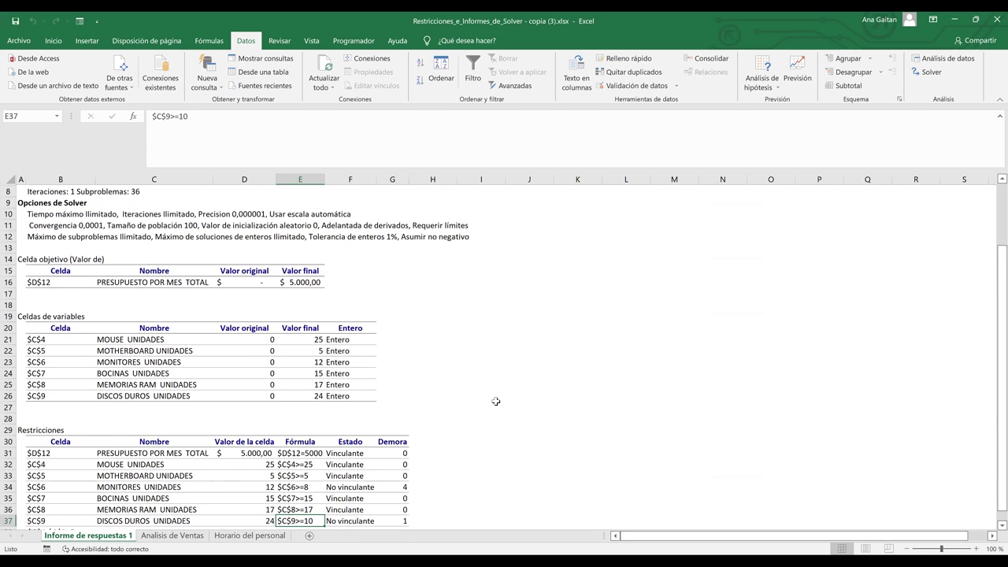
pyautogui.press('Down')
pyautogui.press('Down')
pyautogui.press('Down')
pyautogui.press('Down')
pyautogui.press('Down')
pyautogui.press('Down')
pyautogui.press('Down')
pyautogui.press('Down')
pyautogui.press('Down')
pyautogui.press('Down')
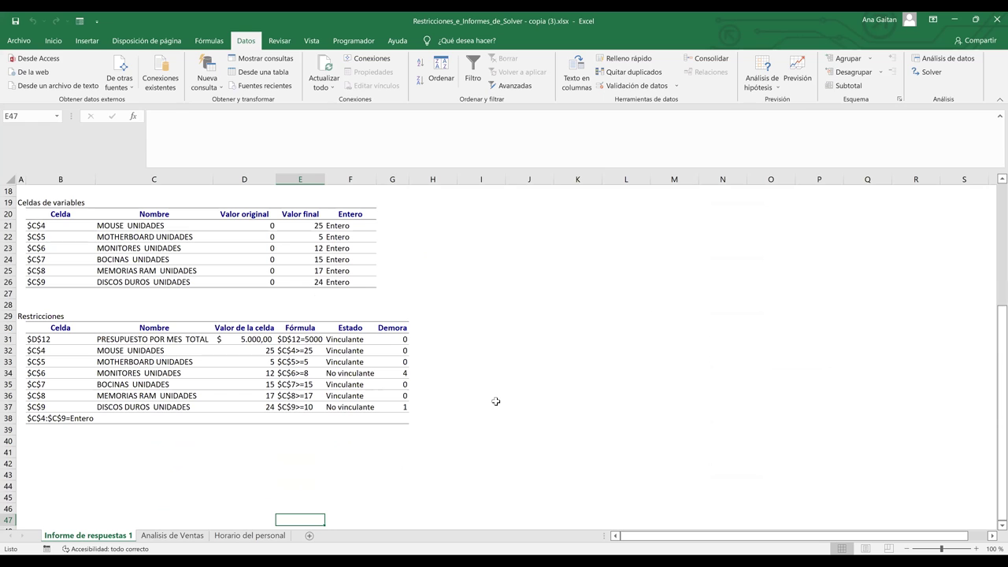
# Step: Compare the variable cells' final values and the D12 budget constraint in the report with the budget restriction on the Analisis de Ventas sheet
pyautogui.scroll(-1, 8, 304)
pyautogui.click(8, 304)
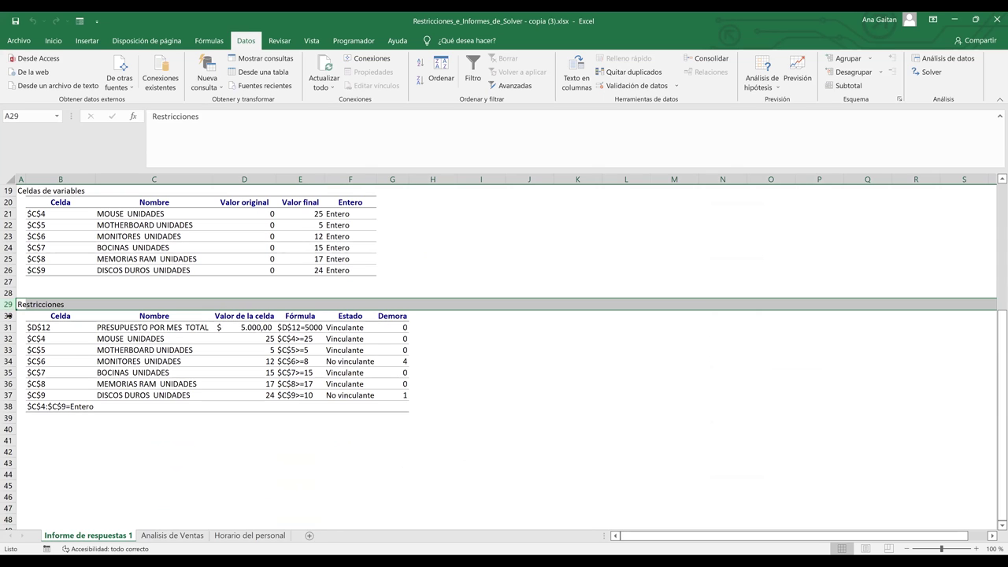
pyautogui.moveTo(314, 216); pyautogui.dragTo(310, 272)
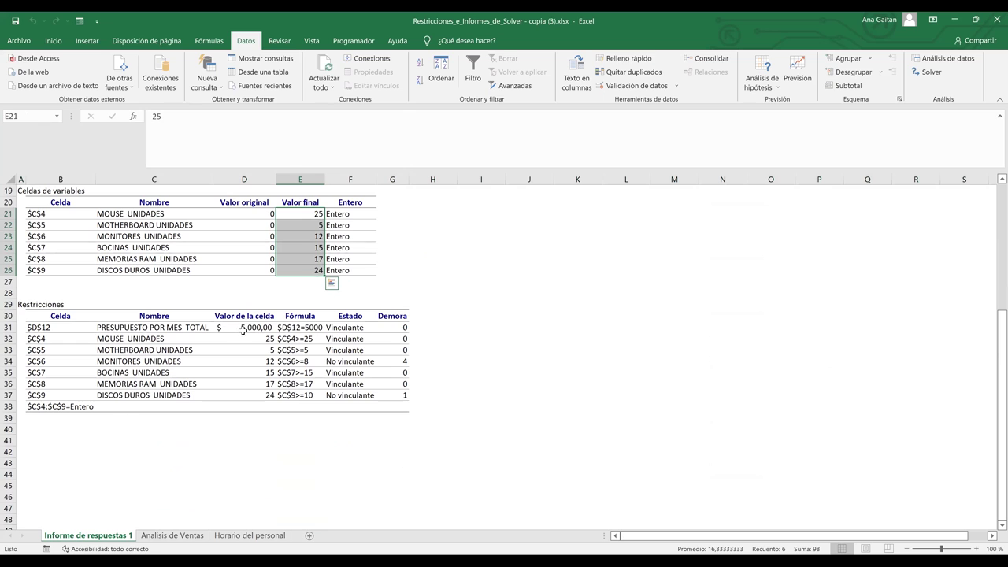
pyautogui.click(8, 326)
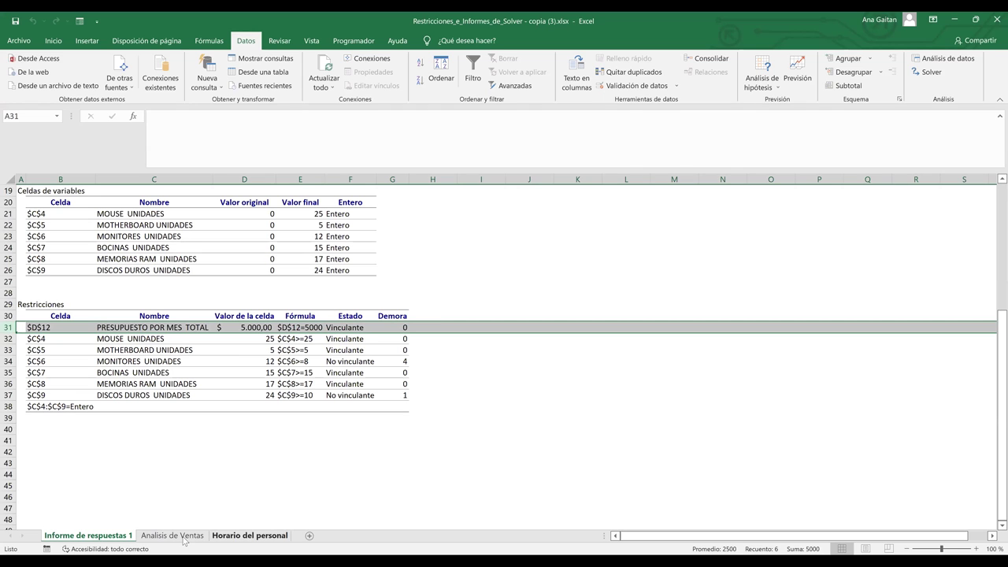
pyautogui.hotkey('ctrl', 'pagedown')
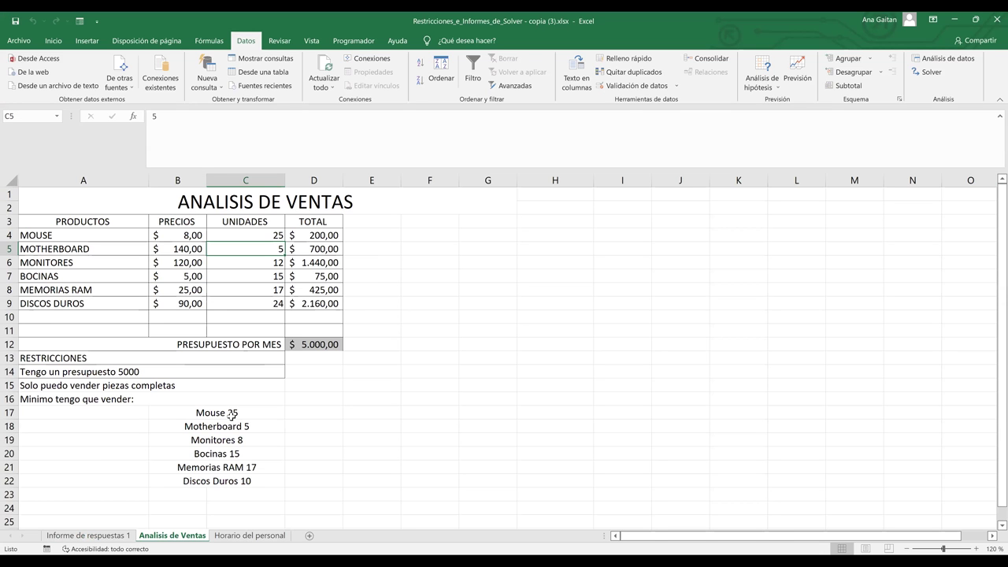
pyautogui.click(118, 370)
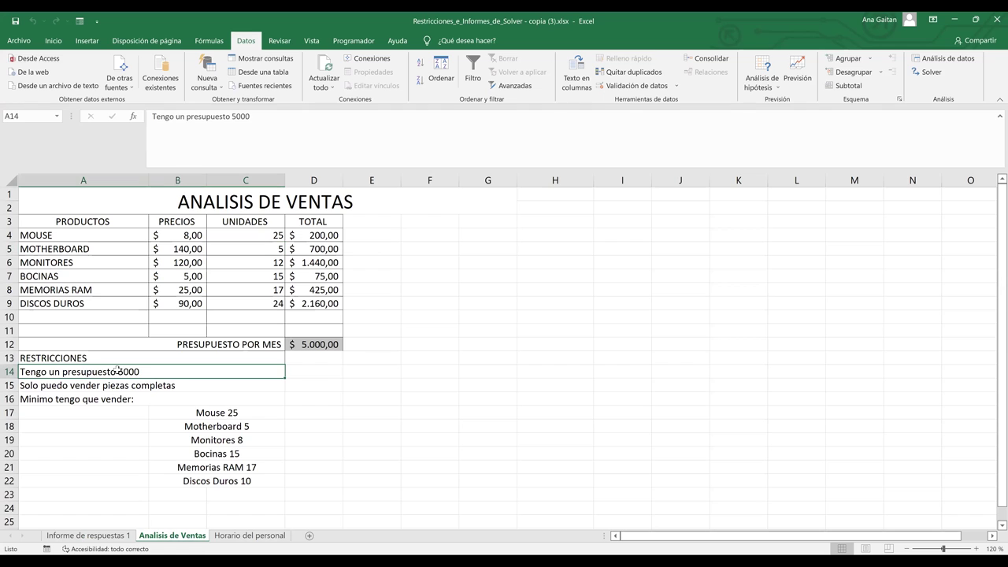
pyautogui.click(88, 536)
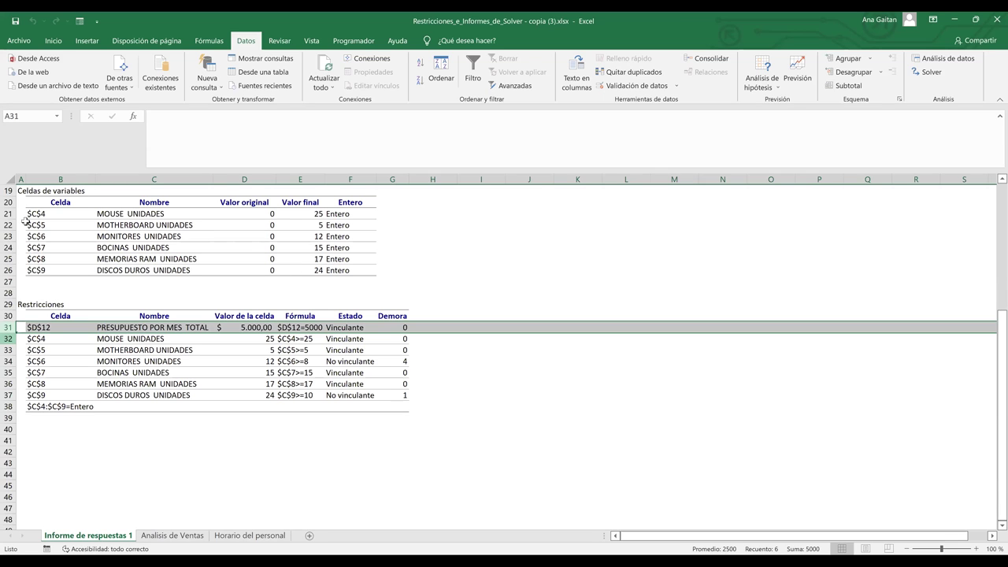
# Step: Compare the report's unit constraints, starting with Mouse, with the minimum sales listed under the restrictions on the Analisis de Ventas sheet
pyautogui.press('Down')
pyautogui.hotkey('shift', 'space')
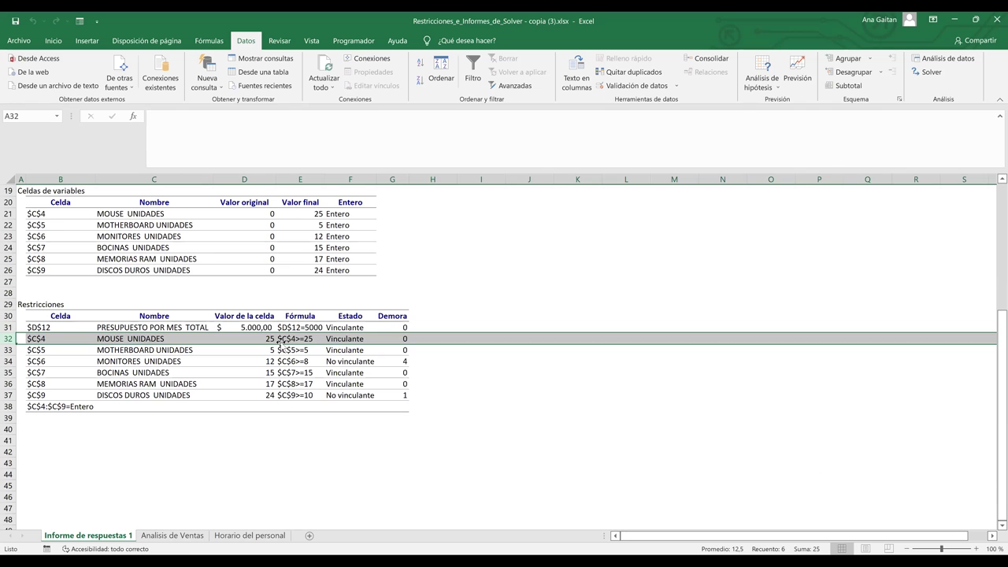
pyautogui.click(189, 536)
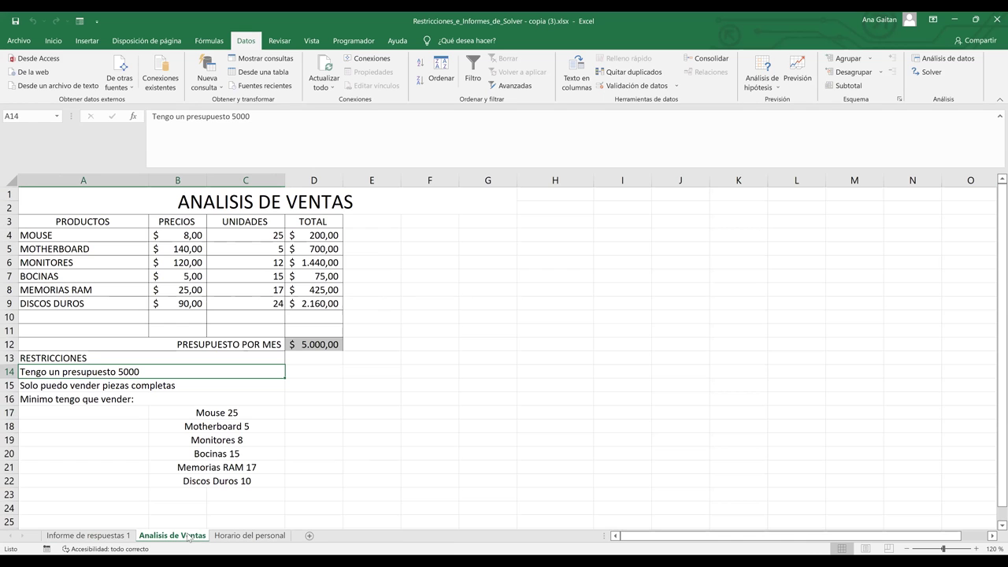
pyautogui.click(231, 426)
pyautogui.click(230, 454)
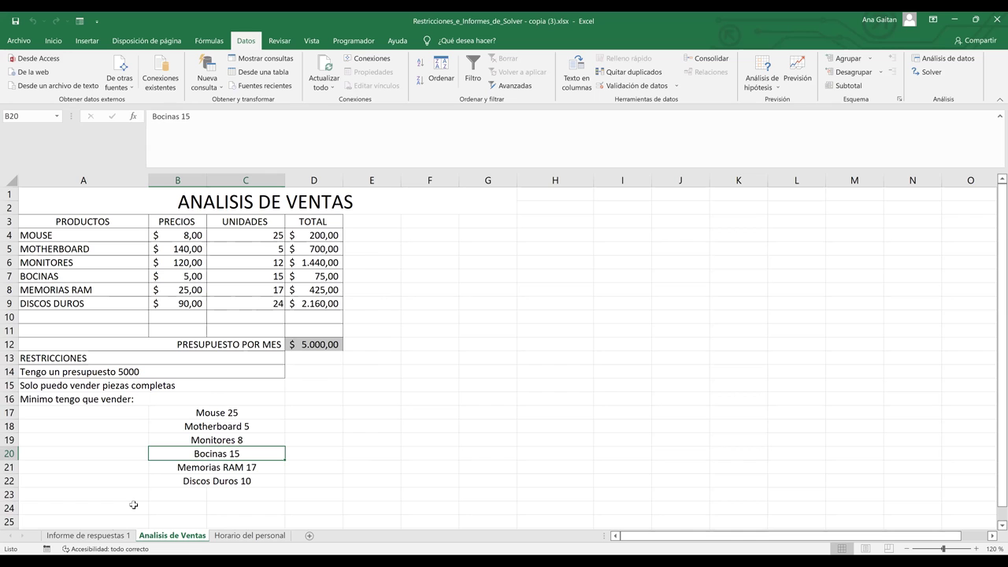
pyautogui.click(116, 536)
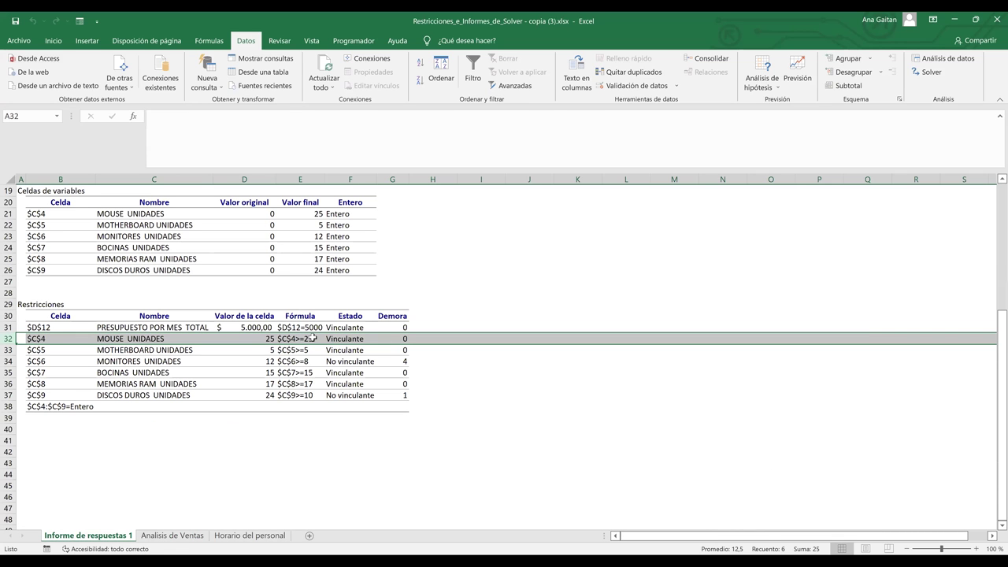
pyautogui.moveTo(992, 335); pyautogui.dragTo(992, 243)
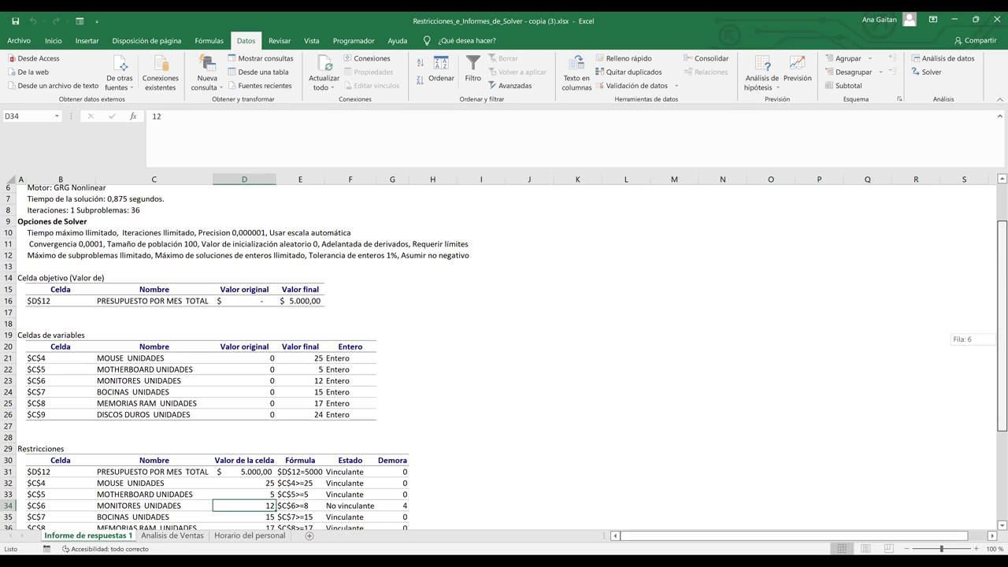
pyautogui.scroll(1, 167, 541)
pyautogui.click(171, 536)
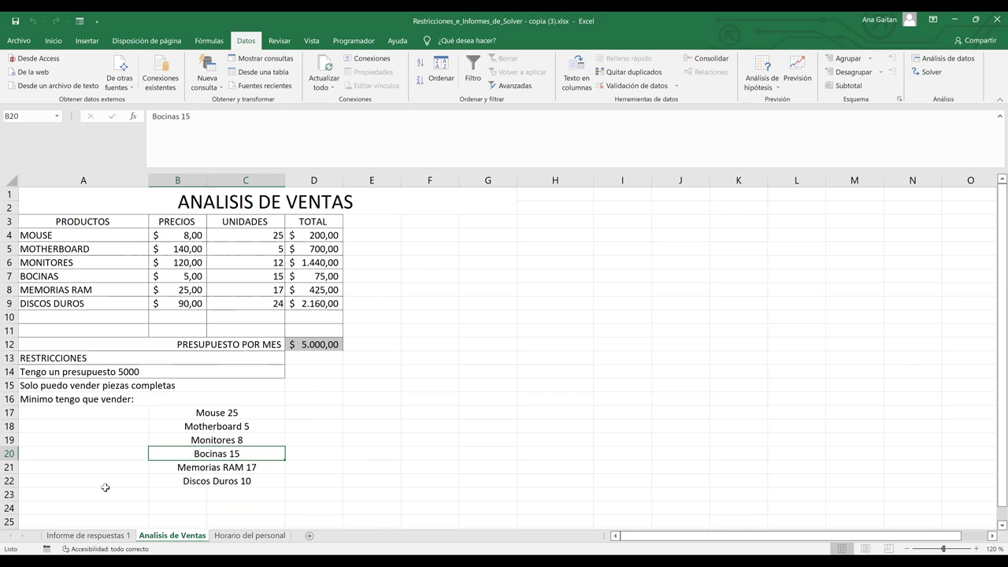
pyautogui.click(93, 539)
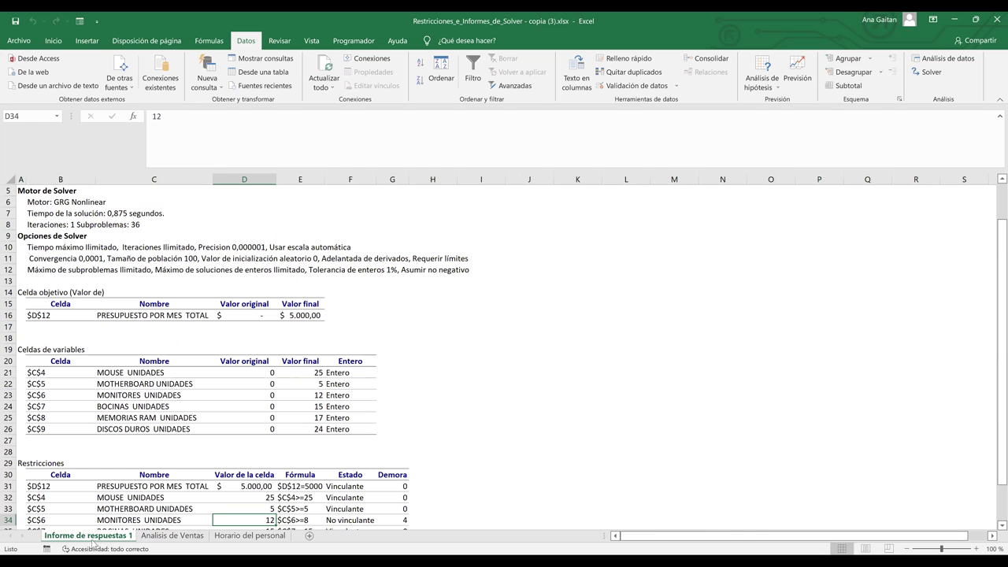
# Step: Read through the answer report from the variable cells' final values to the Fórmula column of the Restricciones table
pyautogui.click(291, 422)
pyautogui.press('Down')
pyautogui.press('Down')
pyautogui.press('Down')
pyautogui.press('Down')
pyautogui.press('Down')
pyautogui.press('Down')
pyautogui.press('Down')
pyautogui.press('Down')
pyautogui.press('Down')
pyautogui.press('Down')
pyautogui.press('Down')
pyautogui.press('Down')
pyautogui.press('Down')
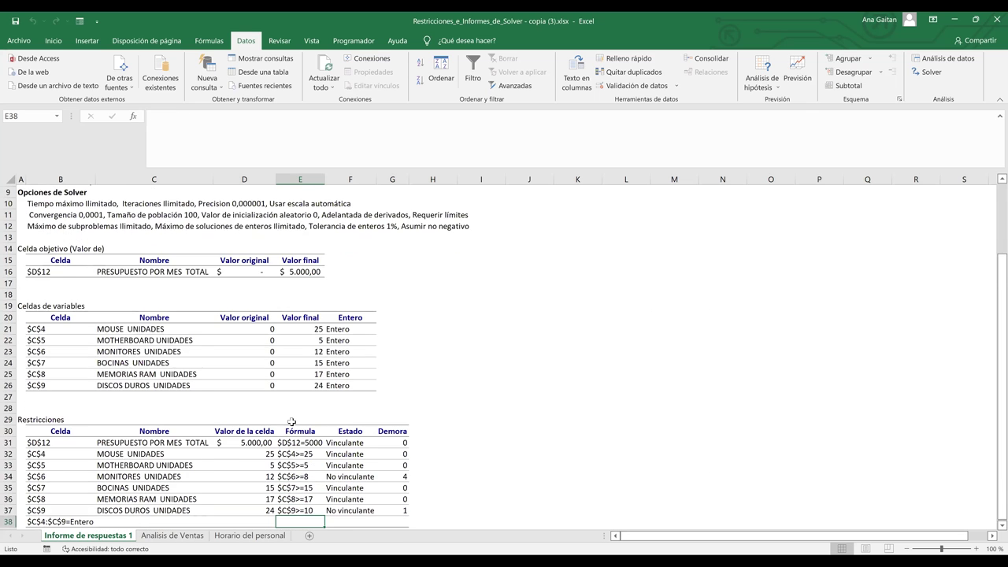
pyautogui.press('Down')
pyautogui.press('Down')
pyautogui.press('Down')
pyautogui.press('Down')
pyautogui.press('Down')
pyautogui.press('Down')
pyautogui.press('Up')
pyautogui.press('Up')
pyautogui.press('Up')
pyautogui.press('Up')
pyautogui.press('Up')
pyautogui.press('Up')
pyautogui.press('Up')
pyautogui.press('Up')
pyautogui.press('Up')
pyautogui.press('Up')
pyautogui.press('Up')
pyautogui.press('Up')
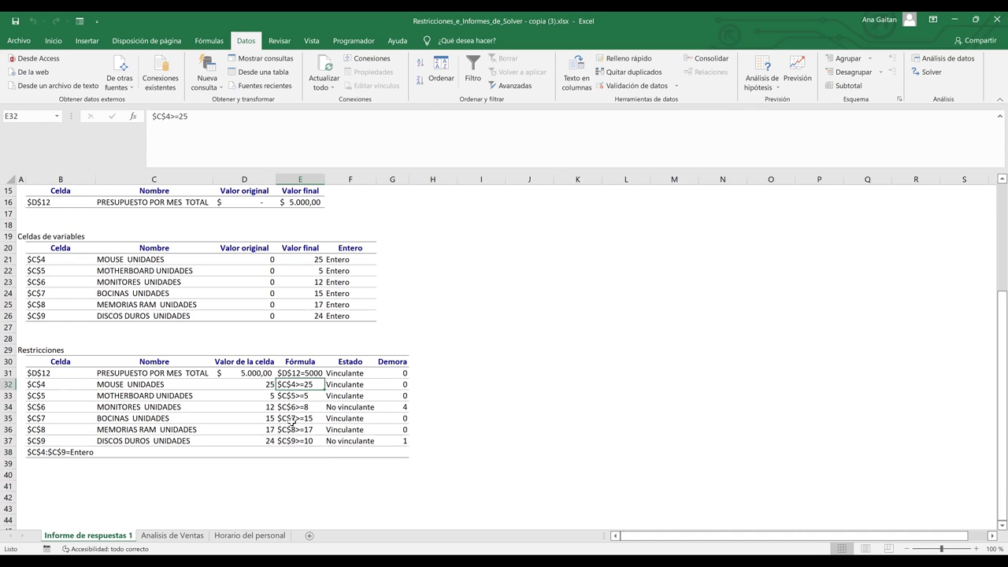
# Step: Examine the Estado of each constraint in the Restricciones table, distinguishing Vinculante from No vinculante
pyautogui.press('Right')
pyautogui.press('Up')
pyautogui.press('Down')
pyautogui.press('Down')
pyautogui.press('Down')
pyautogui.press('Down')
pyautogui.press('Down')
pyautogui.press('Down')
pyautogui.press('Up')
pyautogui.press('Up')
pyautogui.press('Up')
pyautogui.press('Up')
pyautogui.press('Up')
pyautogui.press('Up')
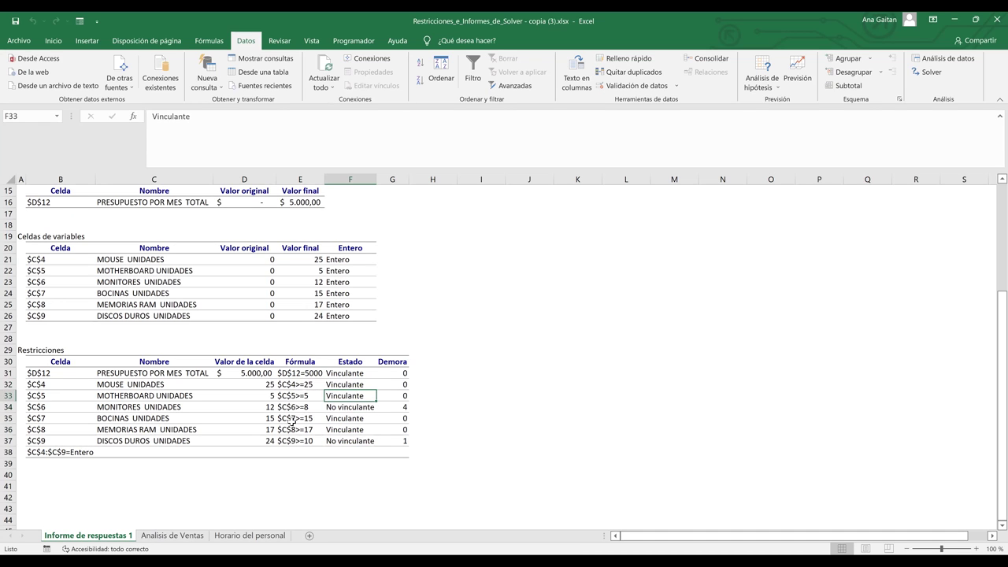
pyautogui.press('Down')
pyautogui.press('Down')
pyautogui.press('Down')
pyautogui.press('Down')
pyautogui.press('Down')
pyautogui.press('Down')
pyautogui.press('Down')
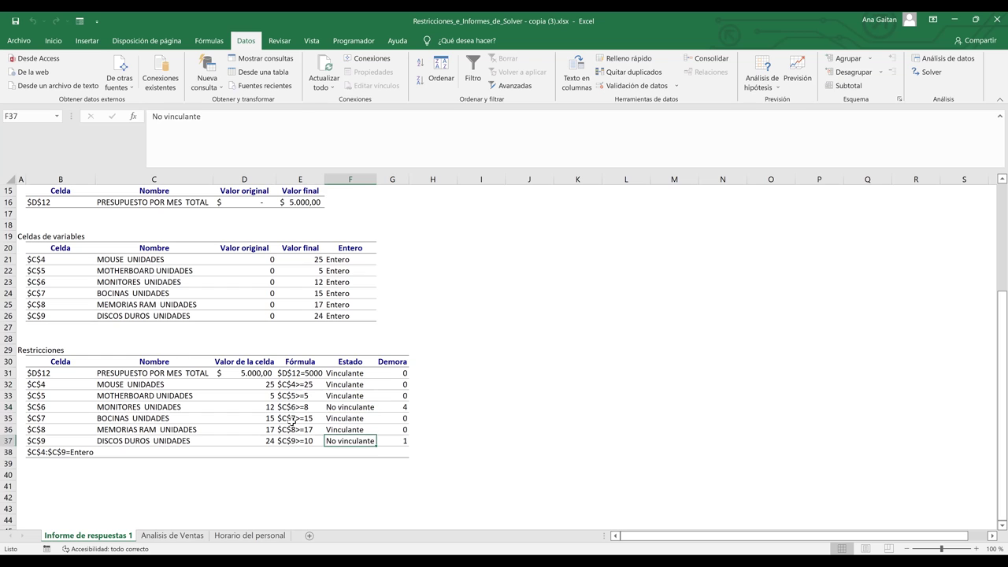
pyautogui.press('Up')
pyautogui.press('Up')
pyautogui.press('Up')
pyautogui.press('Up')
pyautogui.press('Up')
pyautogui.press('Down')
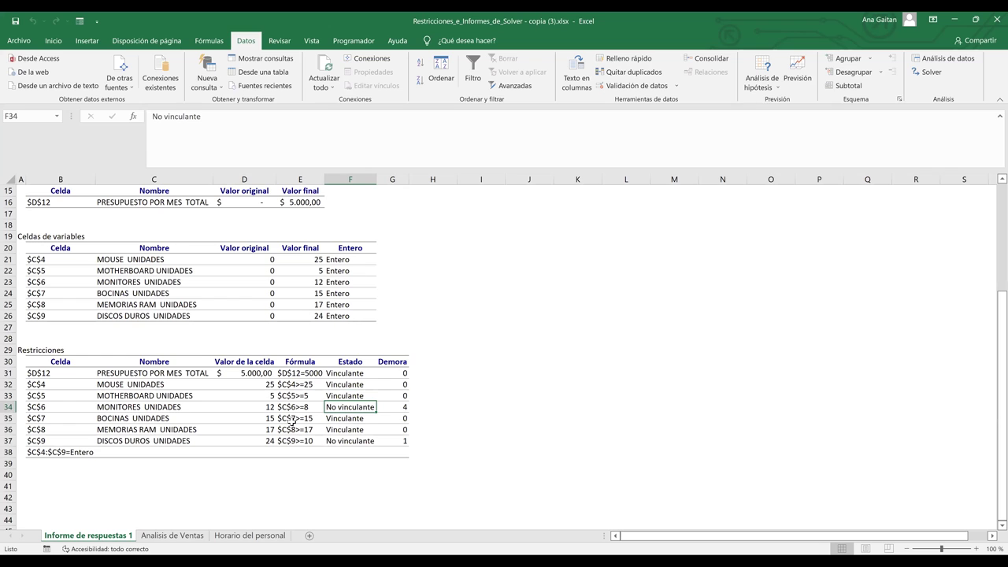
pyautogui.press('Down')
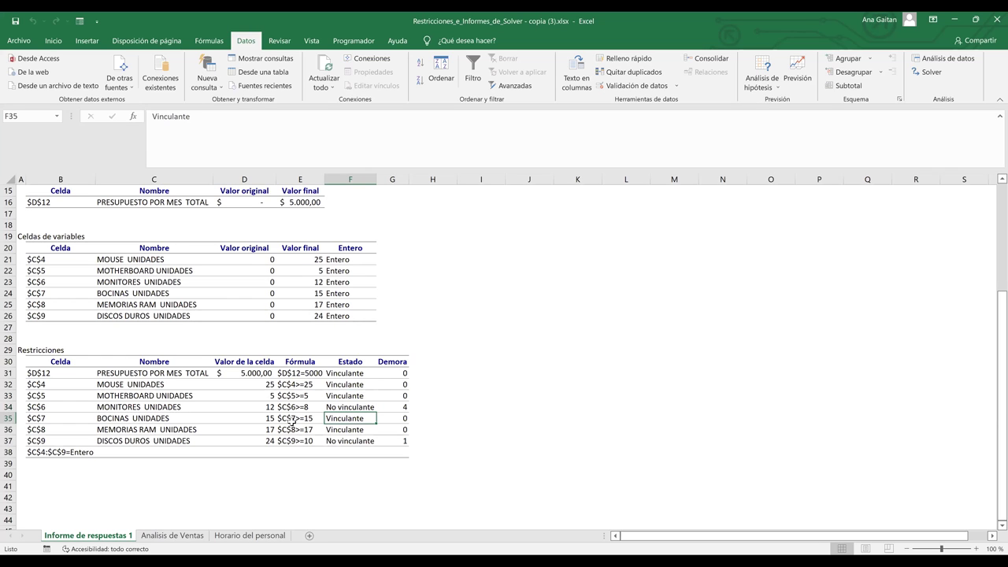
pyautogui.press('Up')
pyautogui.press('Up')
pyautogui.press('Up')
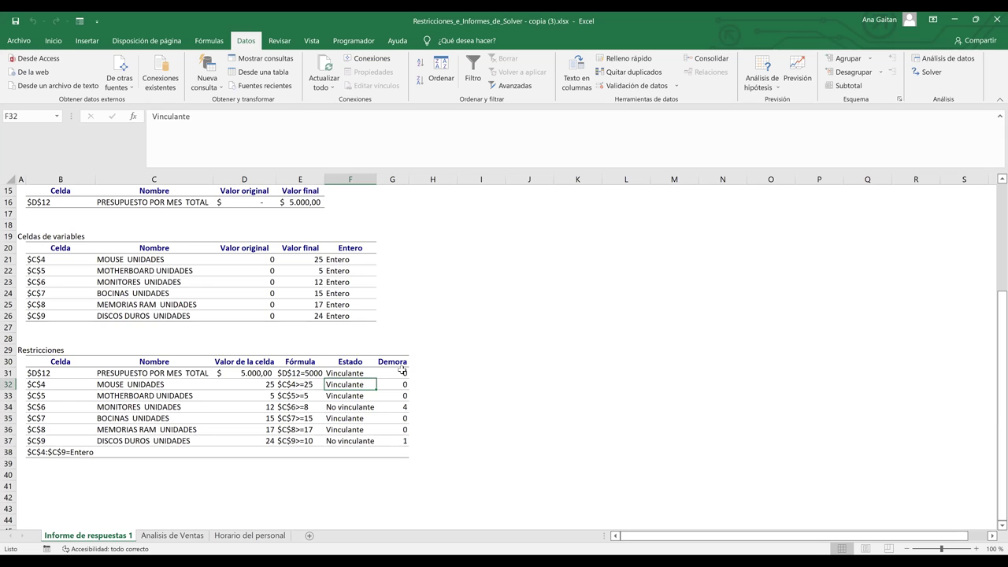
# Step: Check the Demora of the budget, Monitores and Discos Duros constraints against the Estado of the budget and Mouse constraints
pyautogui.click(403, 371)
pyautogui.click(403, 407)
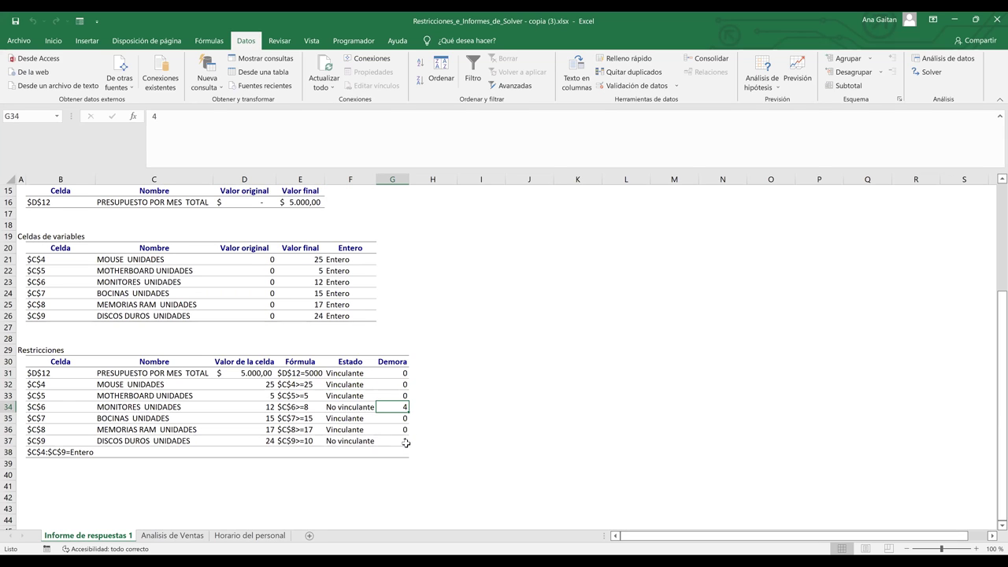
pyautogui.click(403, 441)
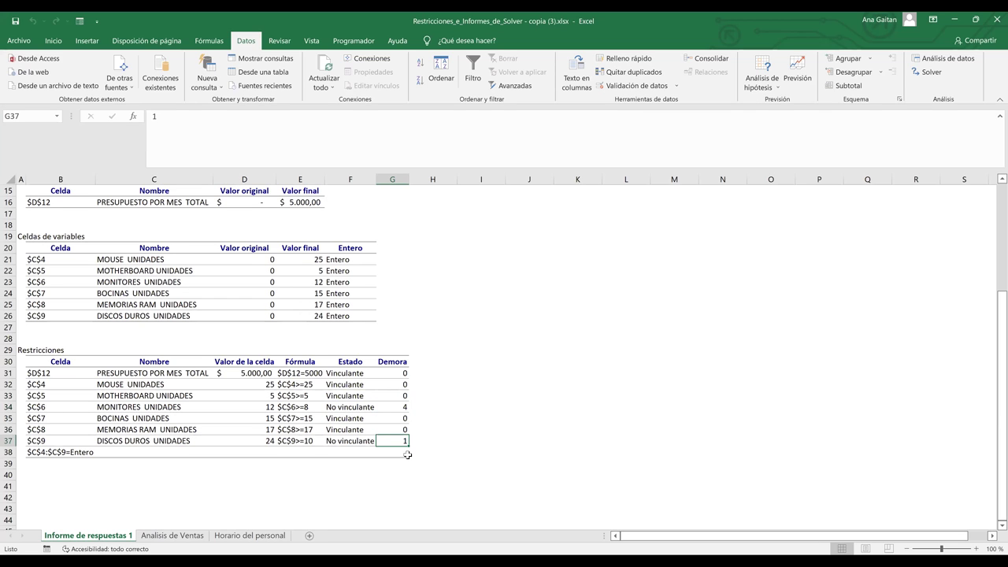
pyautogui.click(351, 372)
pyautogui.click(348, 384)
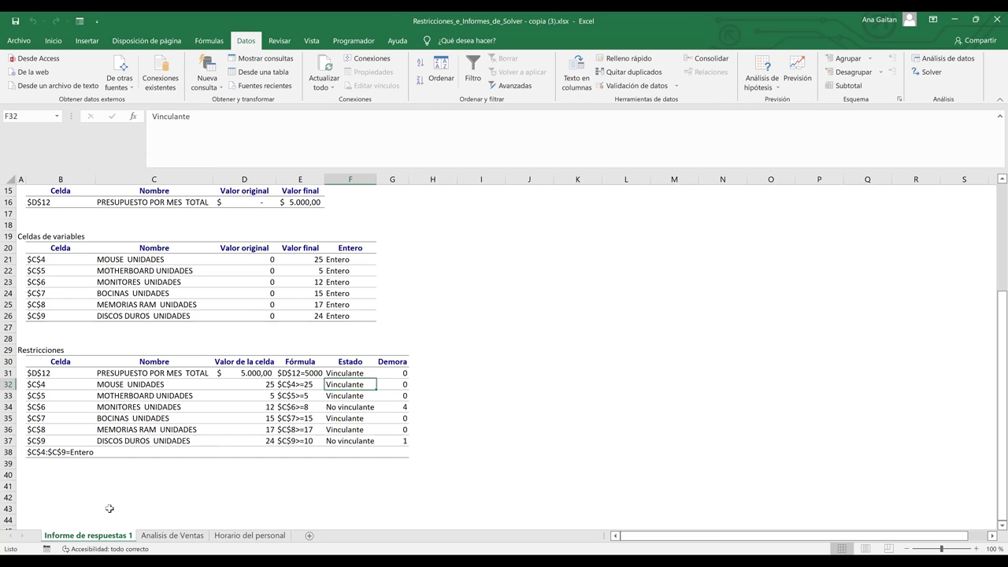
# Step: Rerun Solver on the Analisis de Ventas sheet with the existing parameters, check which reports the results offer, and dismiss the results
pyautogui.click(192, 540)
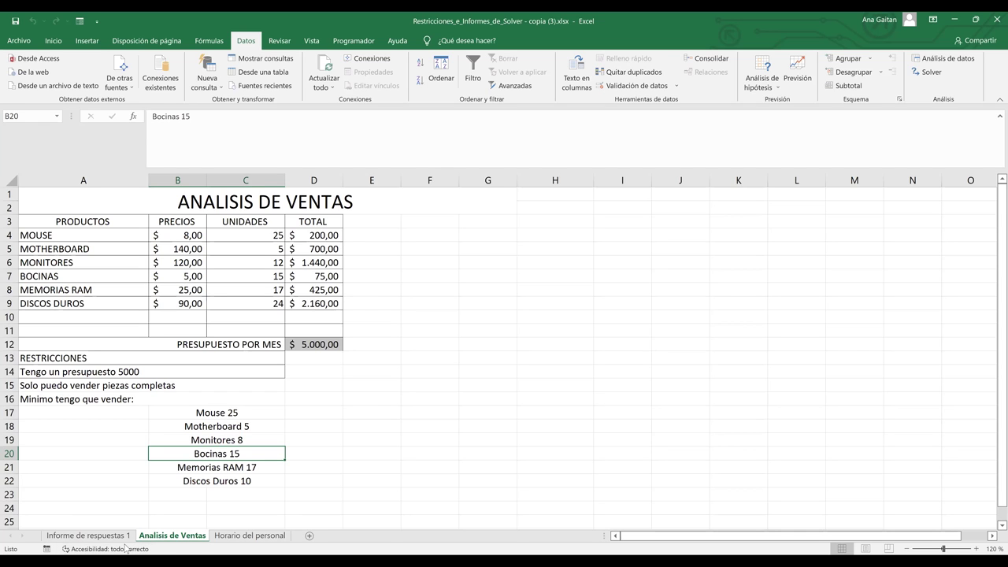
pyautogui.click(268, 237)
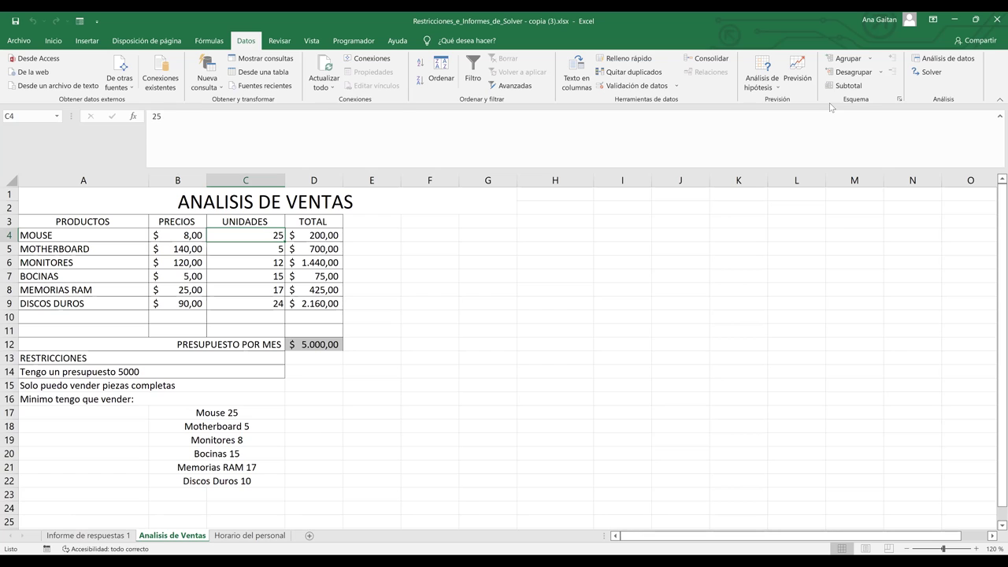
pyautogui.click(931, 74)
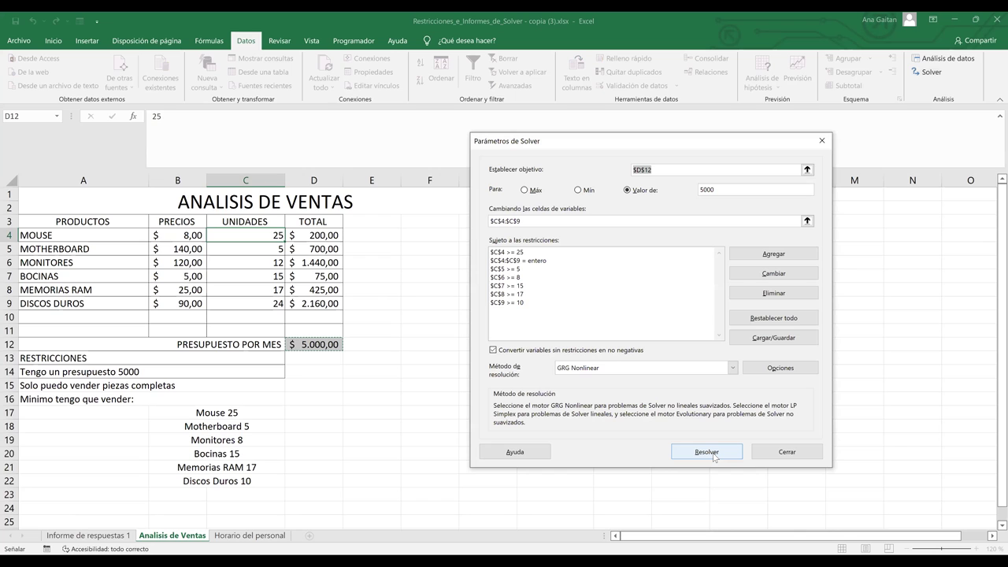
pyautogui.click(713, 454)
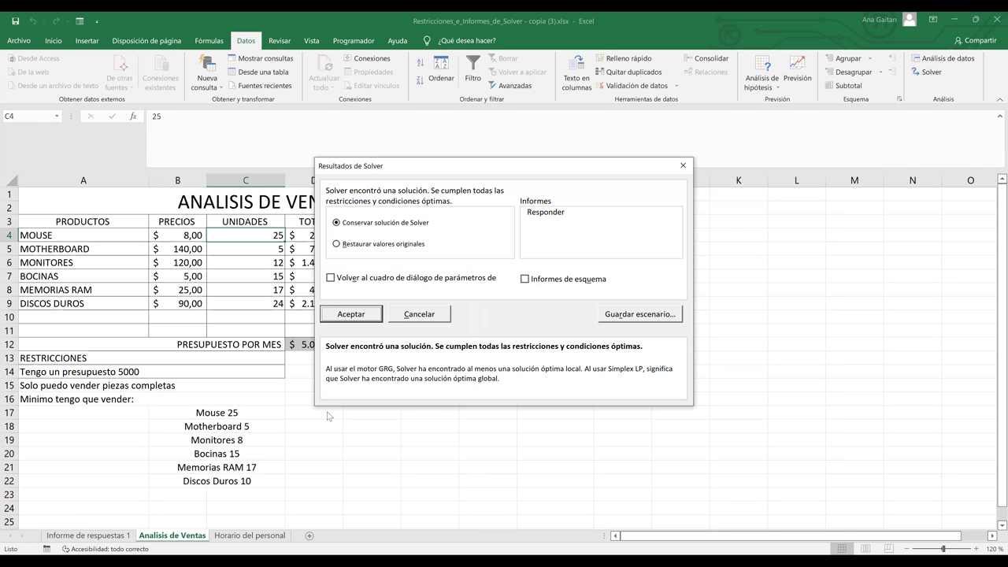
pyautogui.click(433, 315)
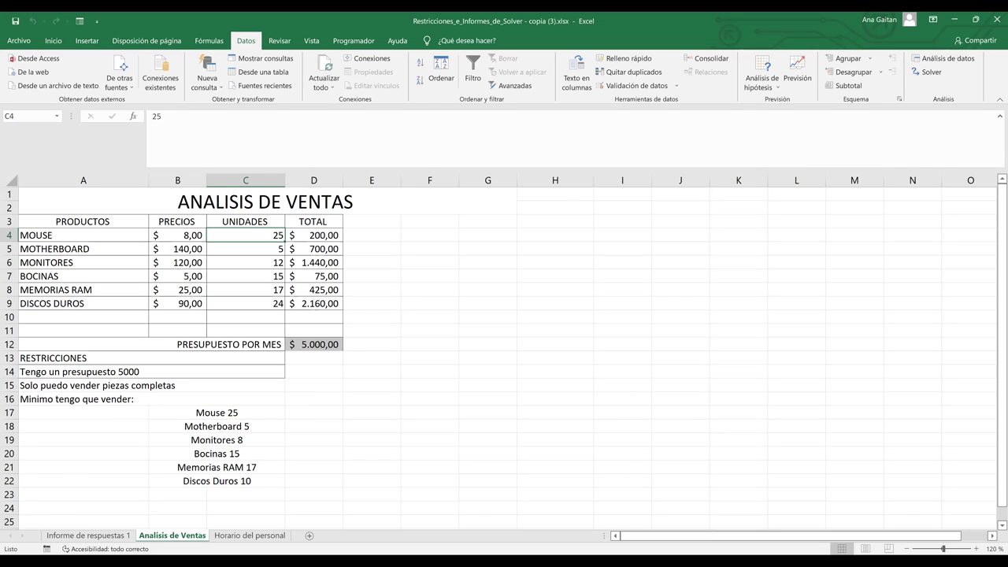
pyautogui.click(929, 72)
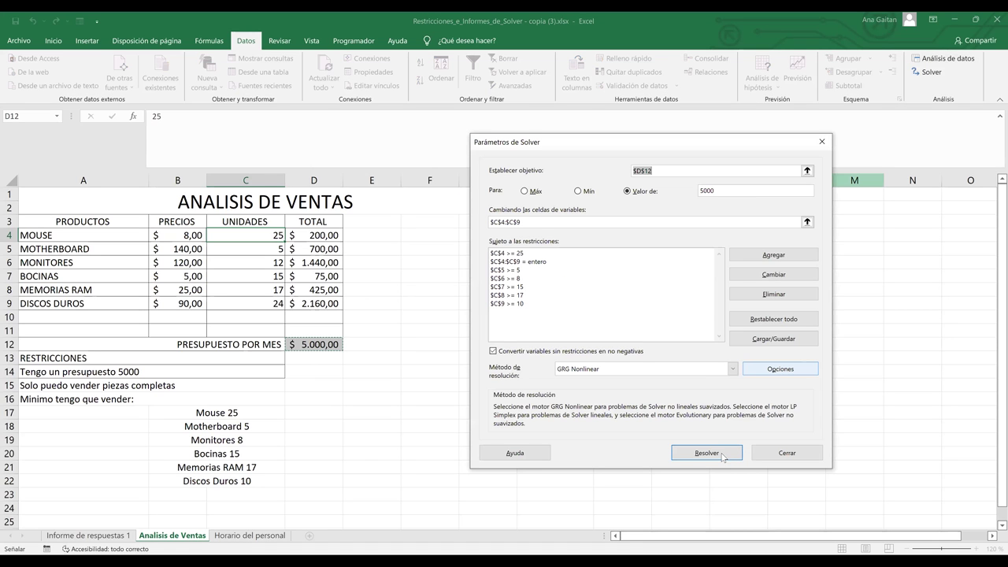
pyautogui.click(721, 456)
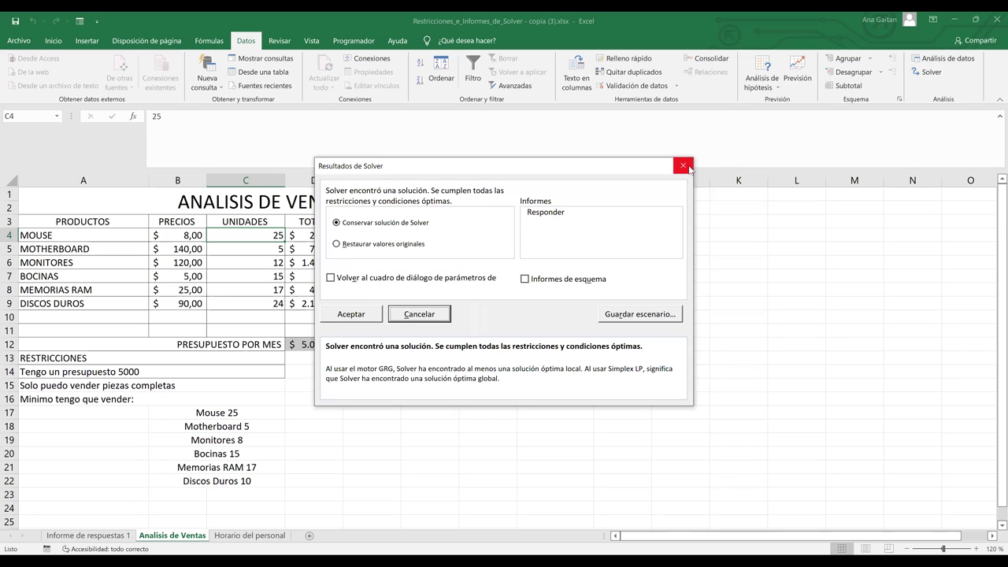
pyautogui.click(689, 167)
pyautogui.click(534, 339)
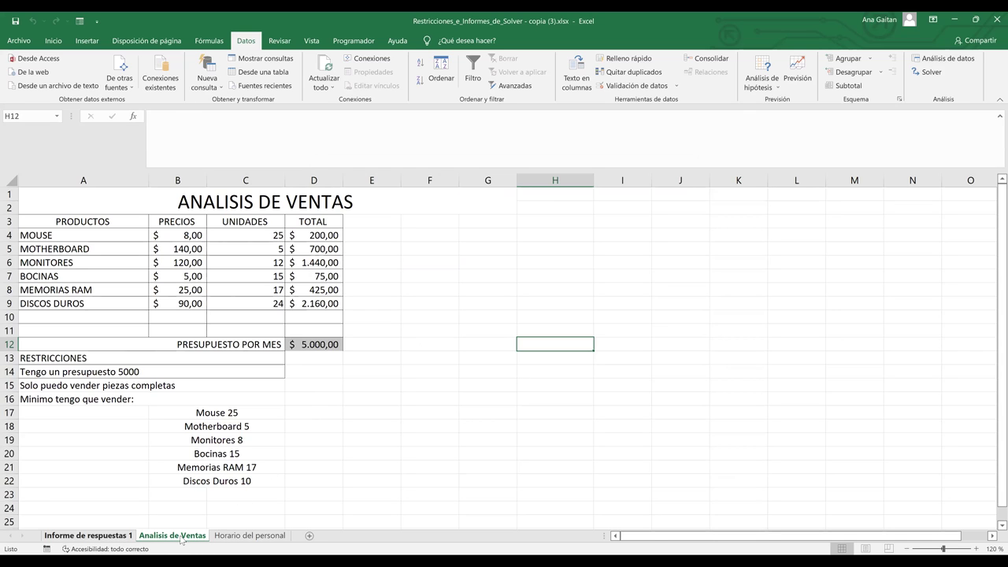
# Step: Look at the answer report's Restricciones table once more and return to the Analisis de Ventas sheet
pyautogui.click(118, 537)
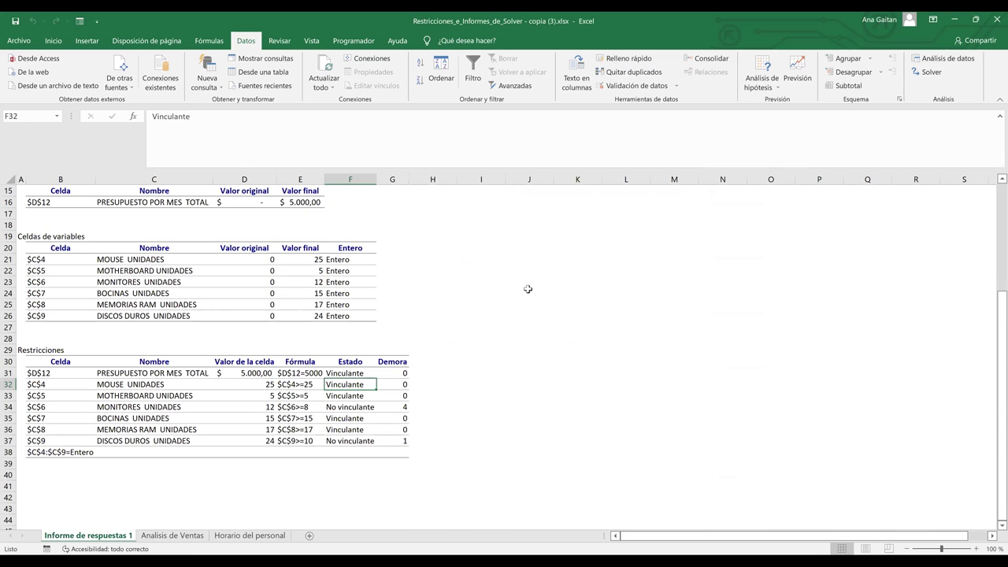
pyautogui.click(164, 537)
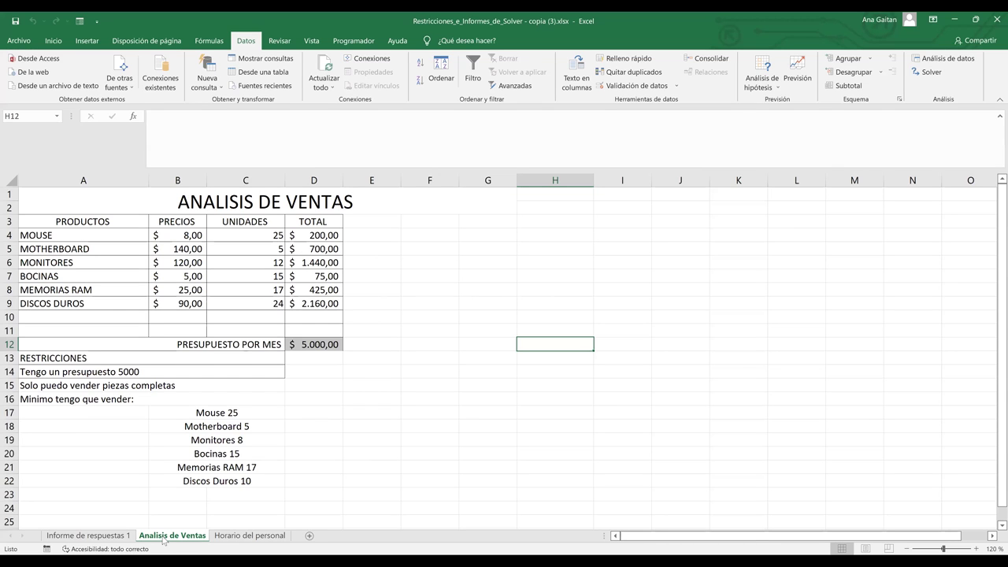
pyautogui.click(473, 376)
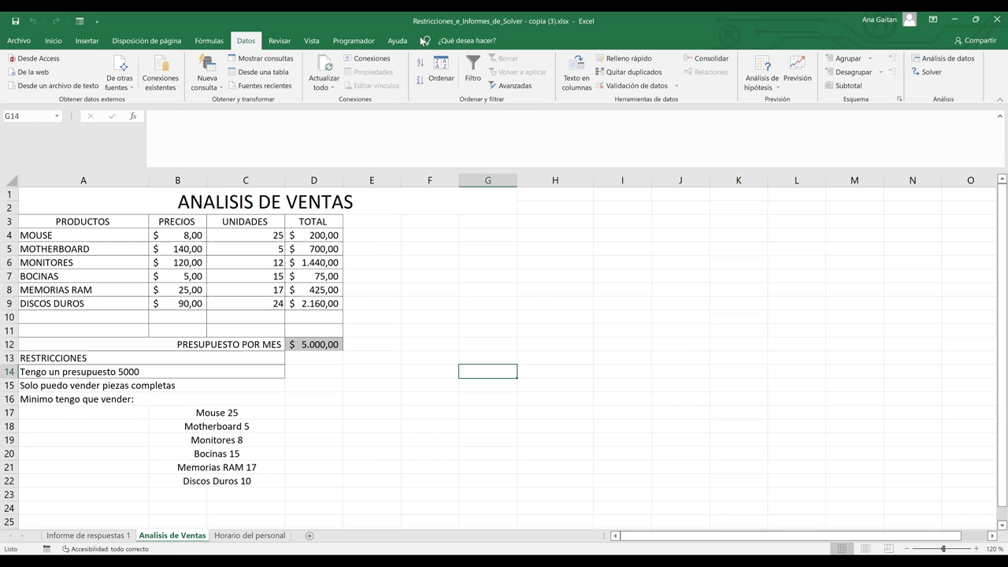